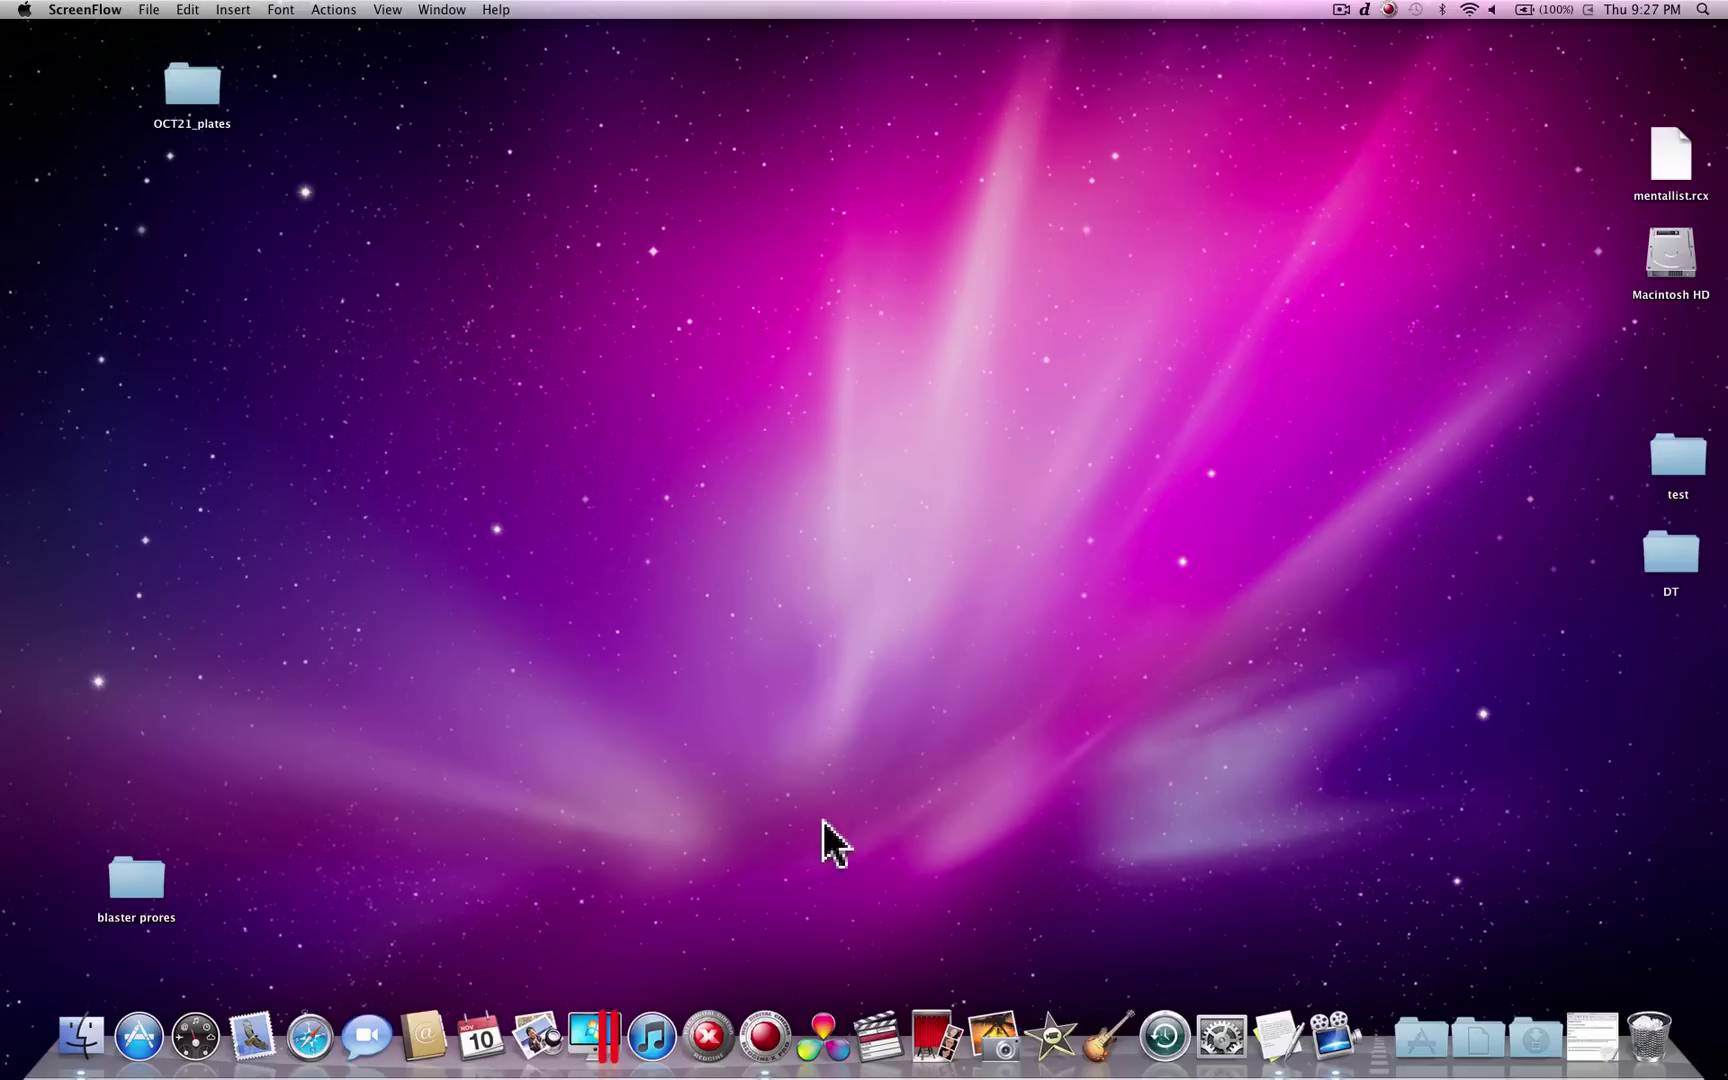
Step: Bring the REDCINE-X PRO window forward from the Dock, showing empty Project 01
{"action": "left_click", "coordinate": [765, 1037]}
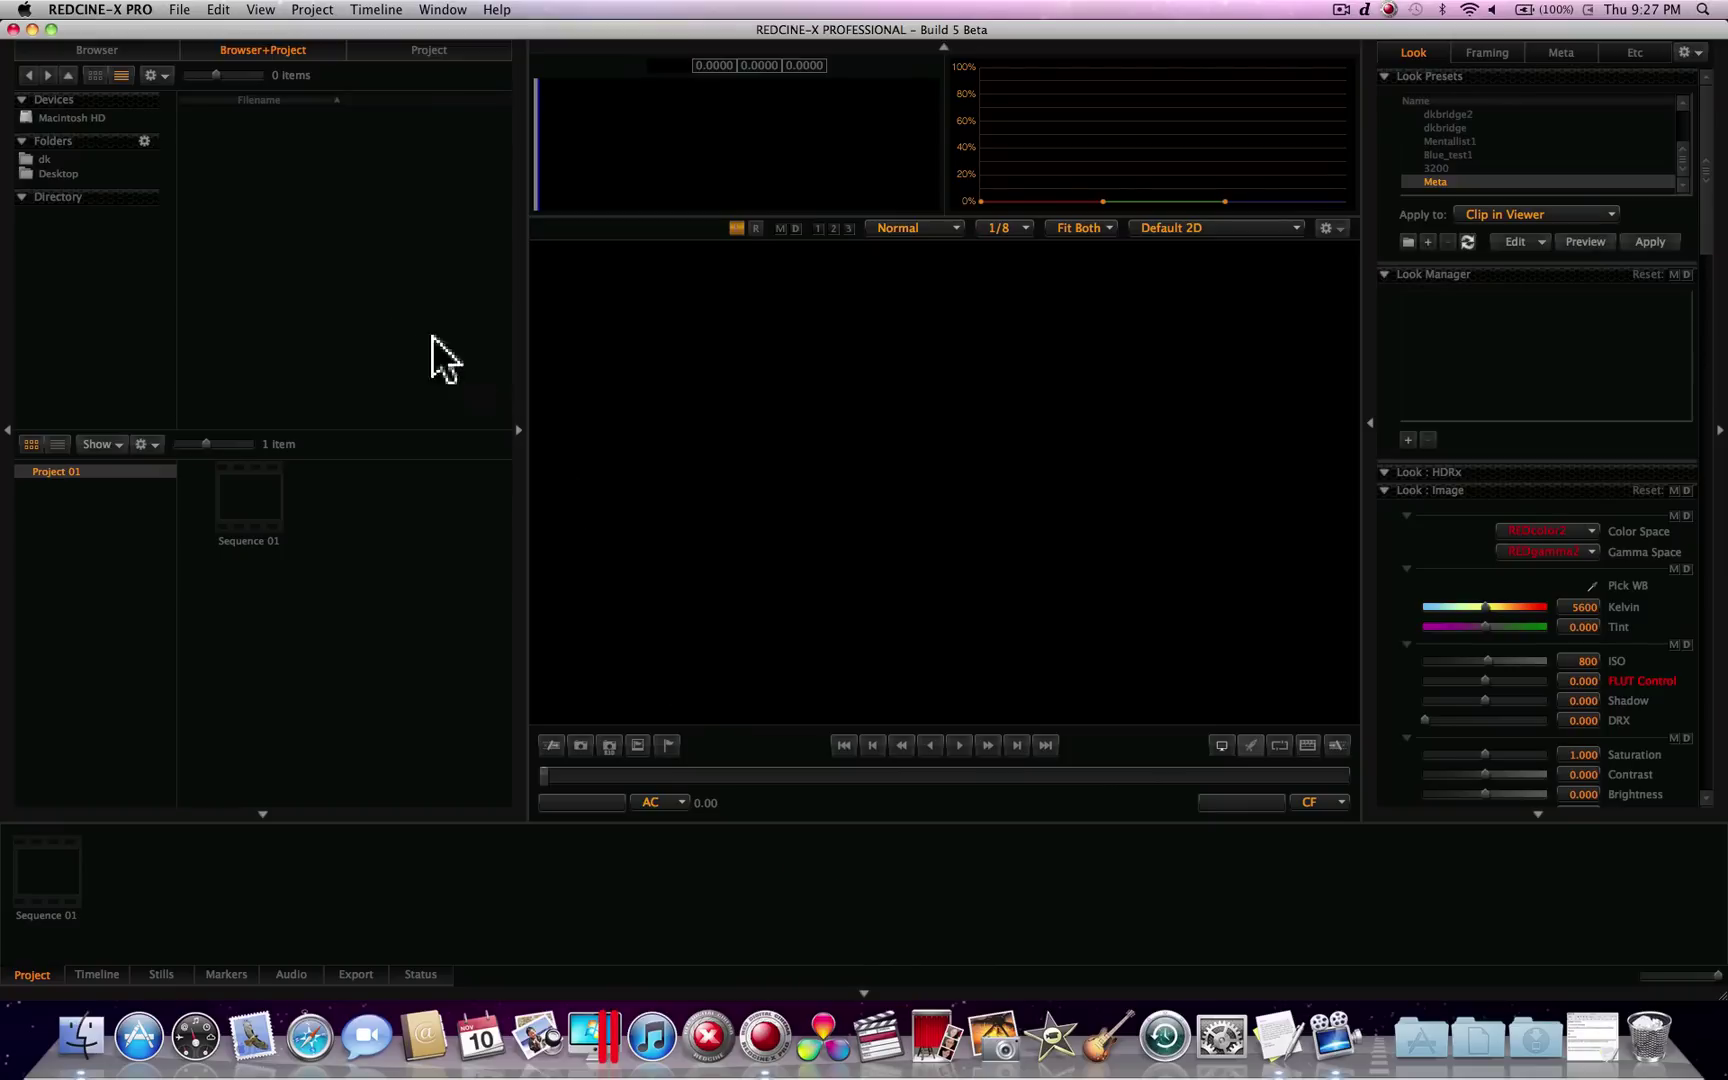
Step: Open REDCINE-X PRO Preferences from the application menu on the General page
{"action": "left_click", "coordinate": [100, 10]}
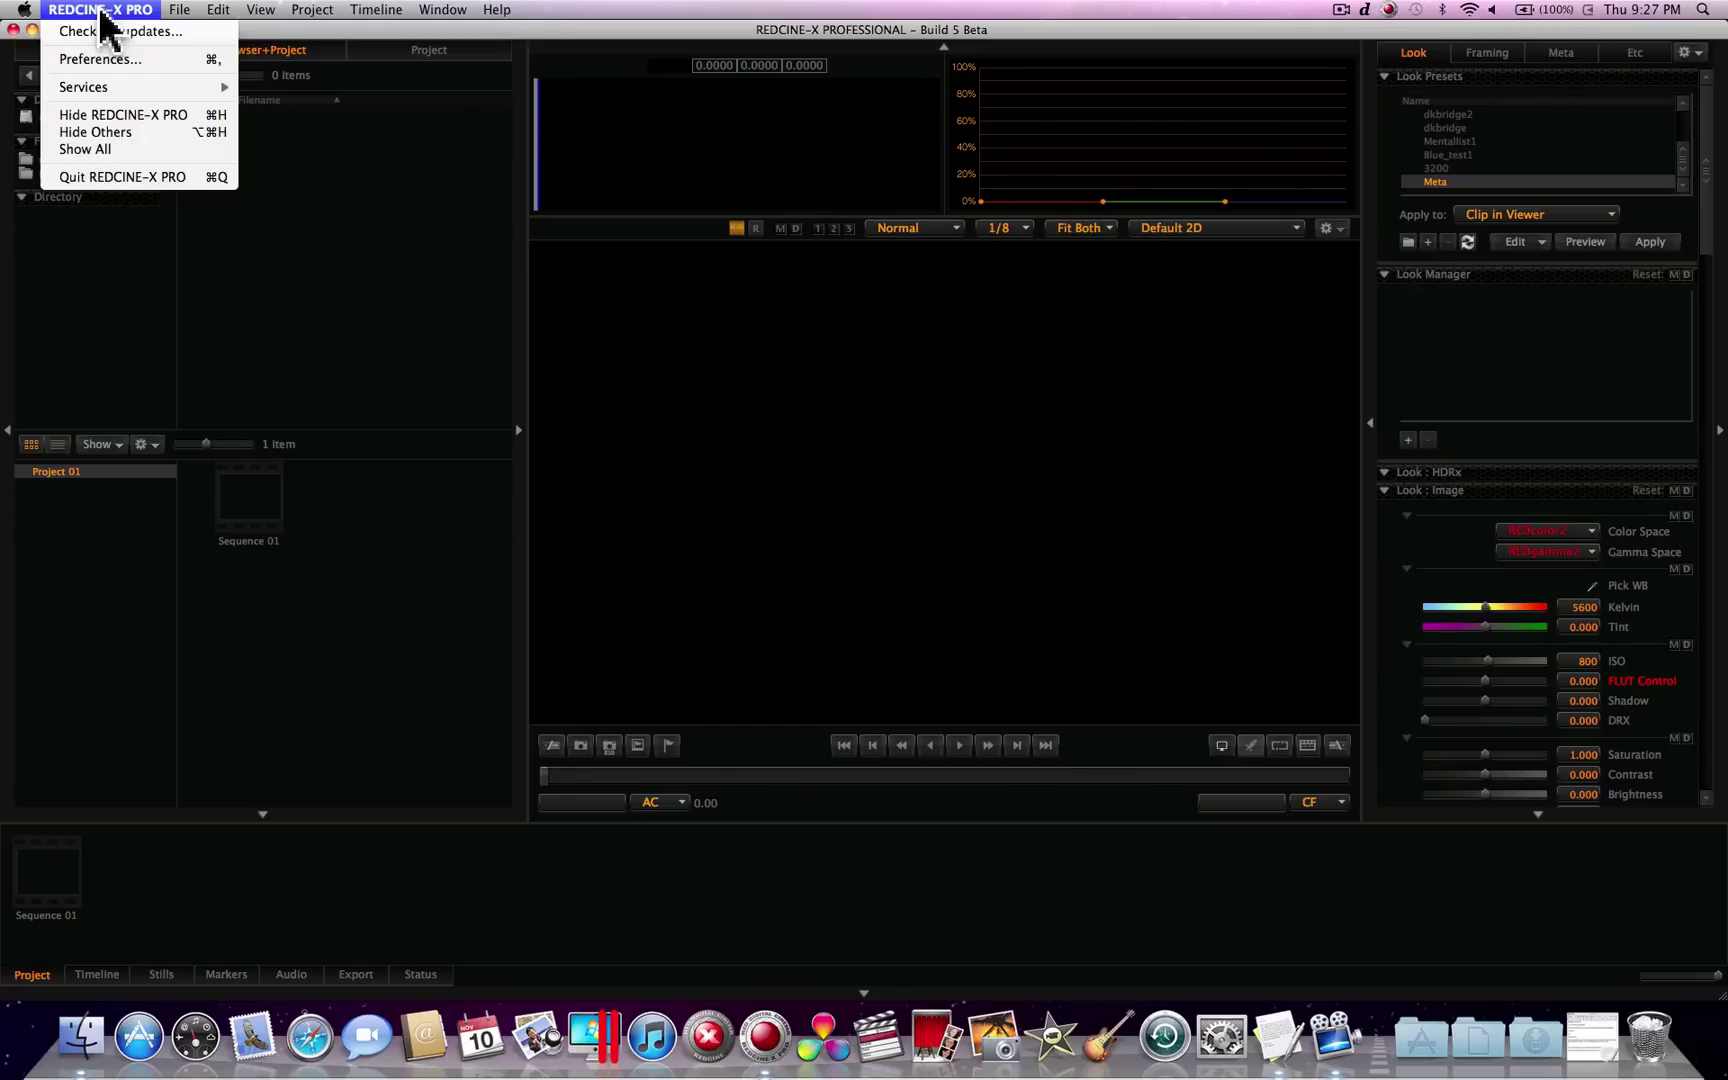
{"action": "left_click", "coordinate": [100, 59]}
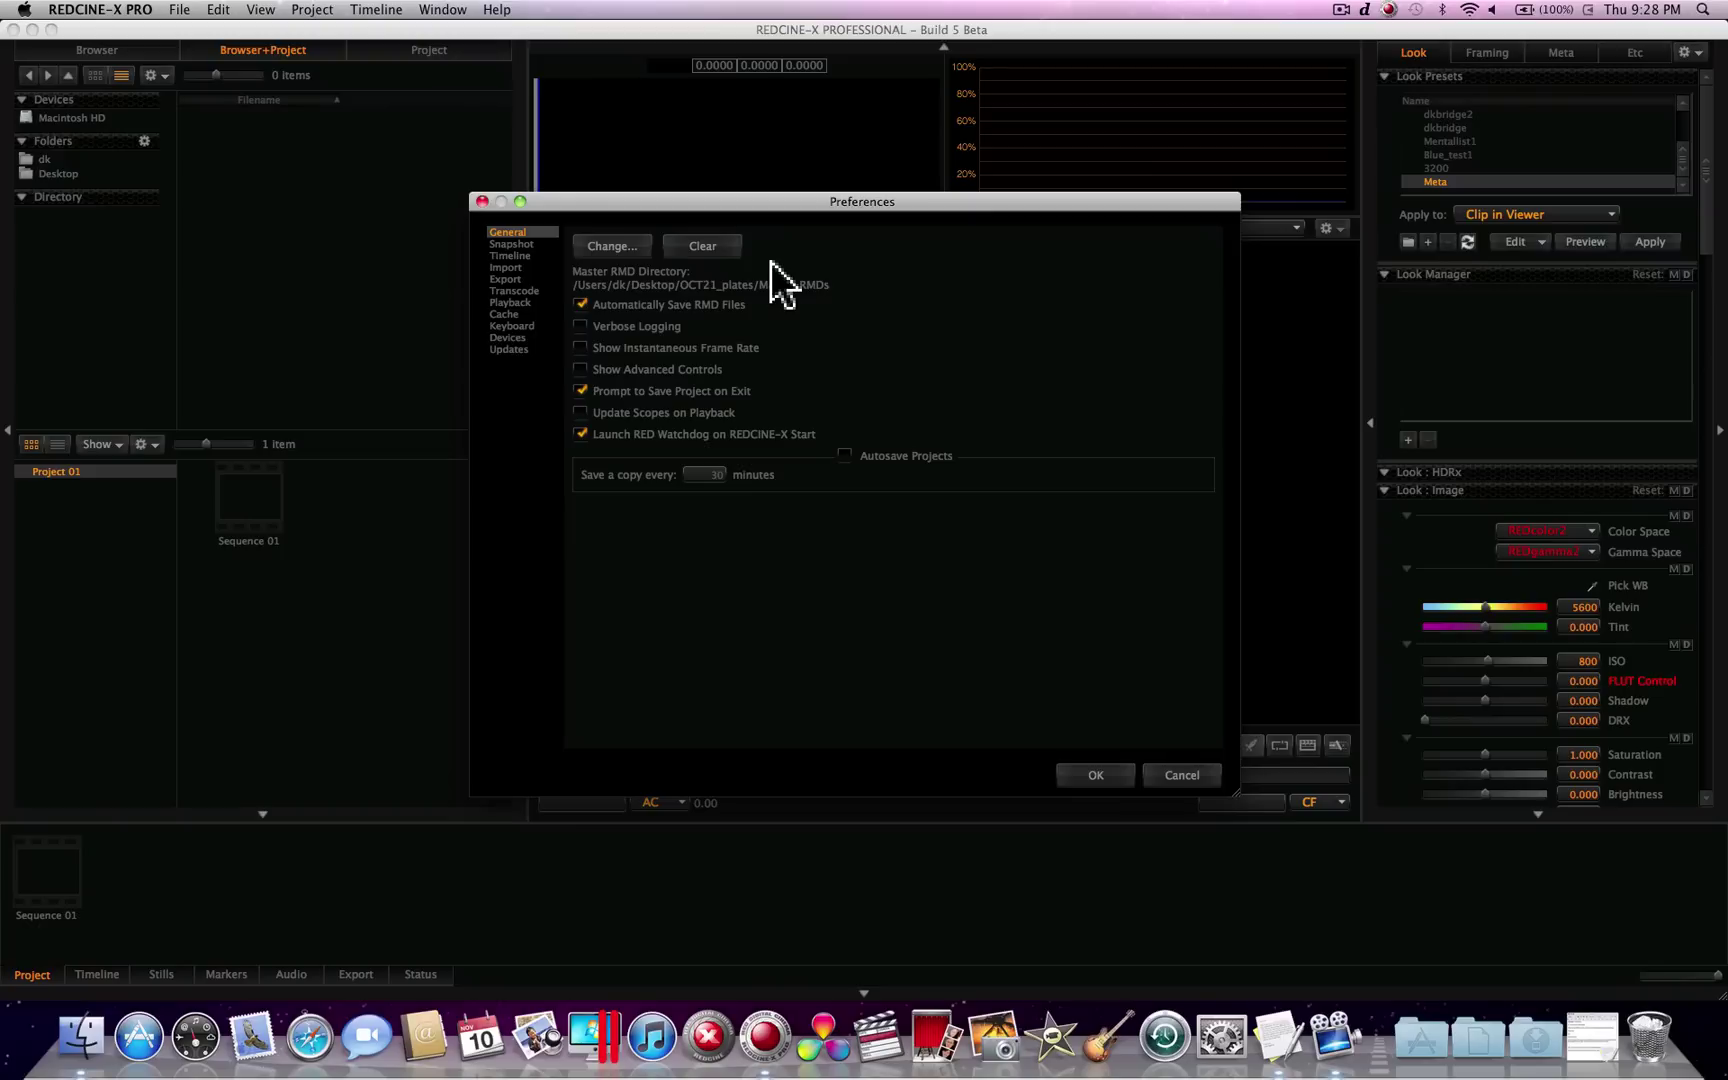
Step: Change the Master RMD directory to Desktop/OCT21_plates/Master_RMDs
{"action": "left_click", "coordinate": [622, 246]}
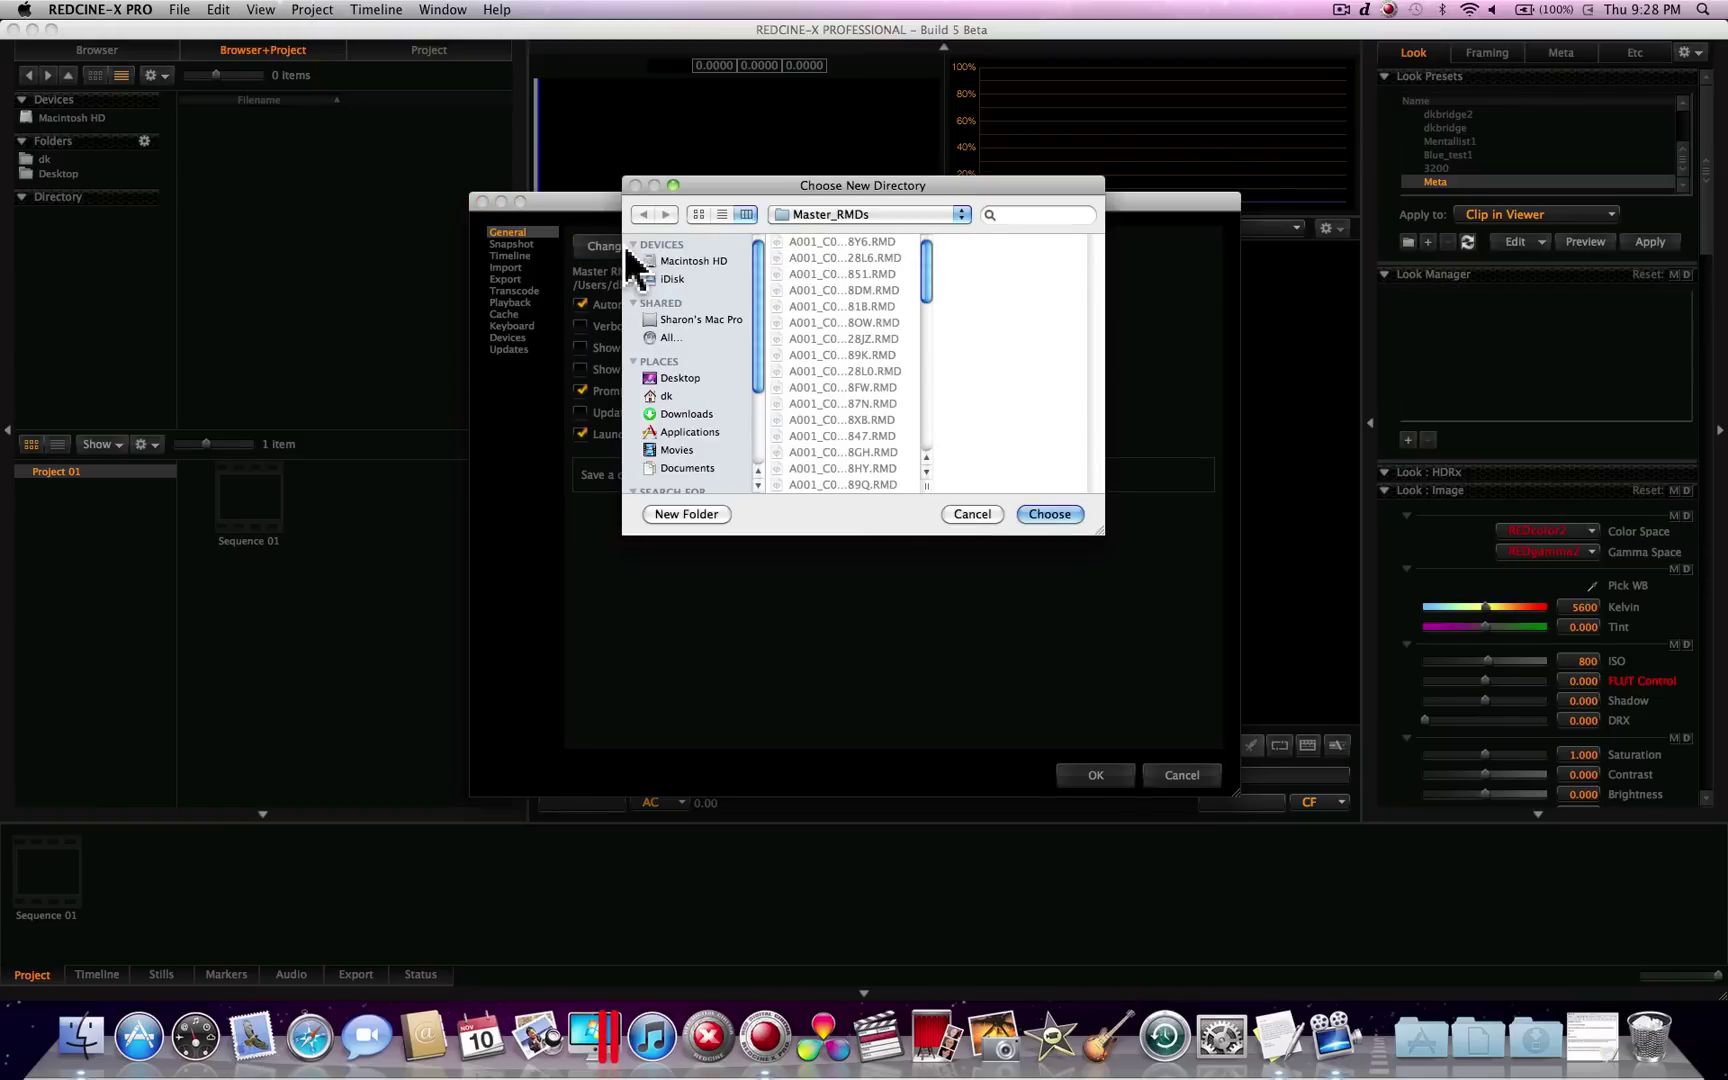
{"action": "left_click", "coordinate": [955, 216]}
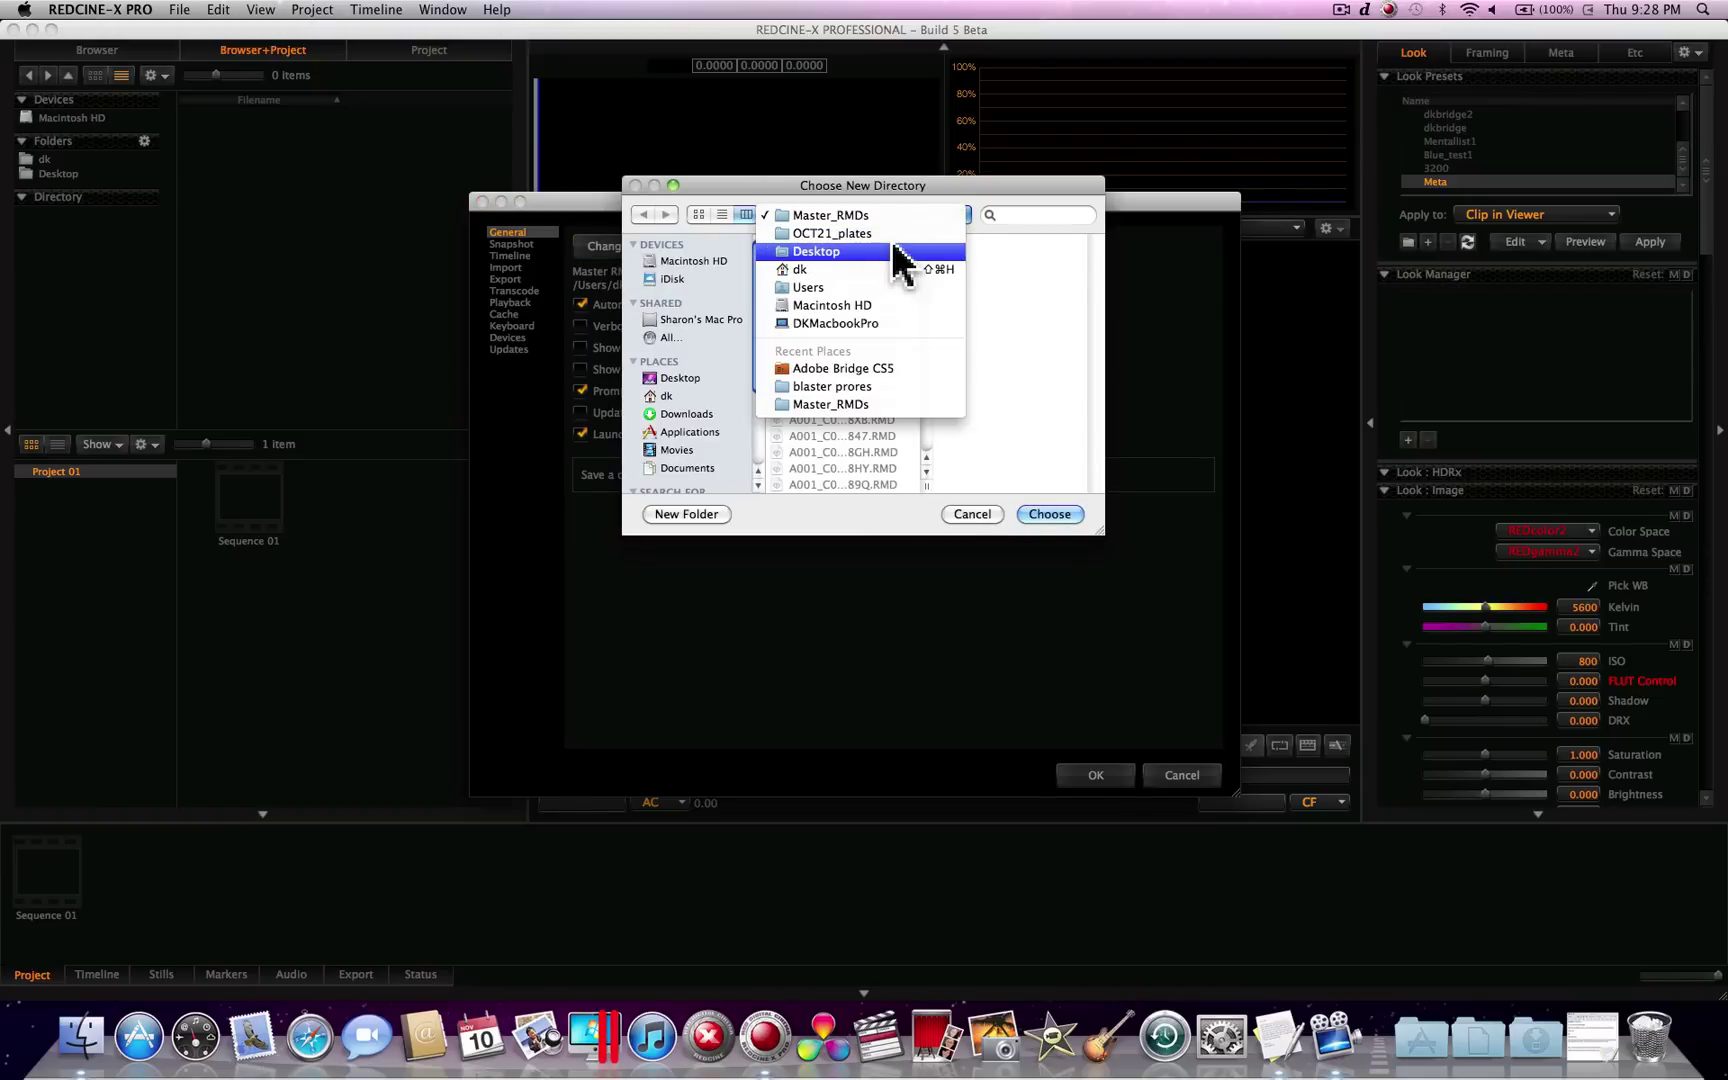
{"action": "left_click", "coordinate": [857, 252]}
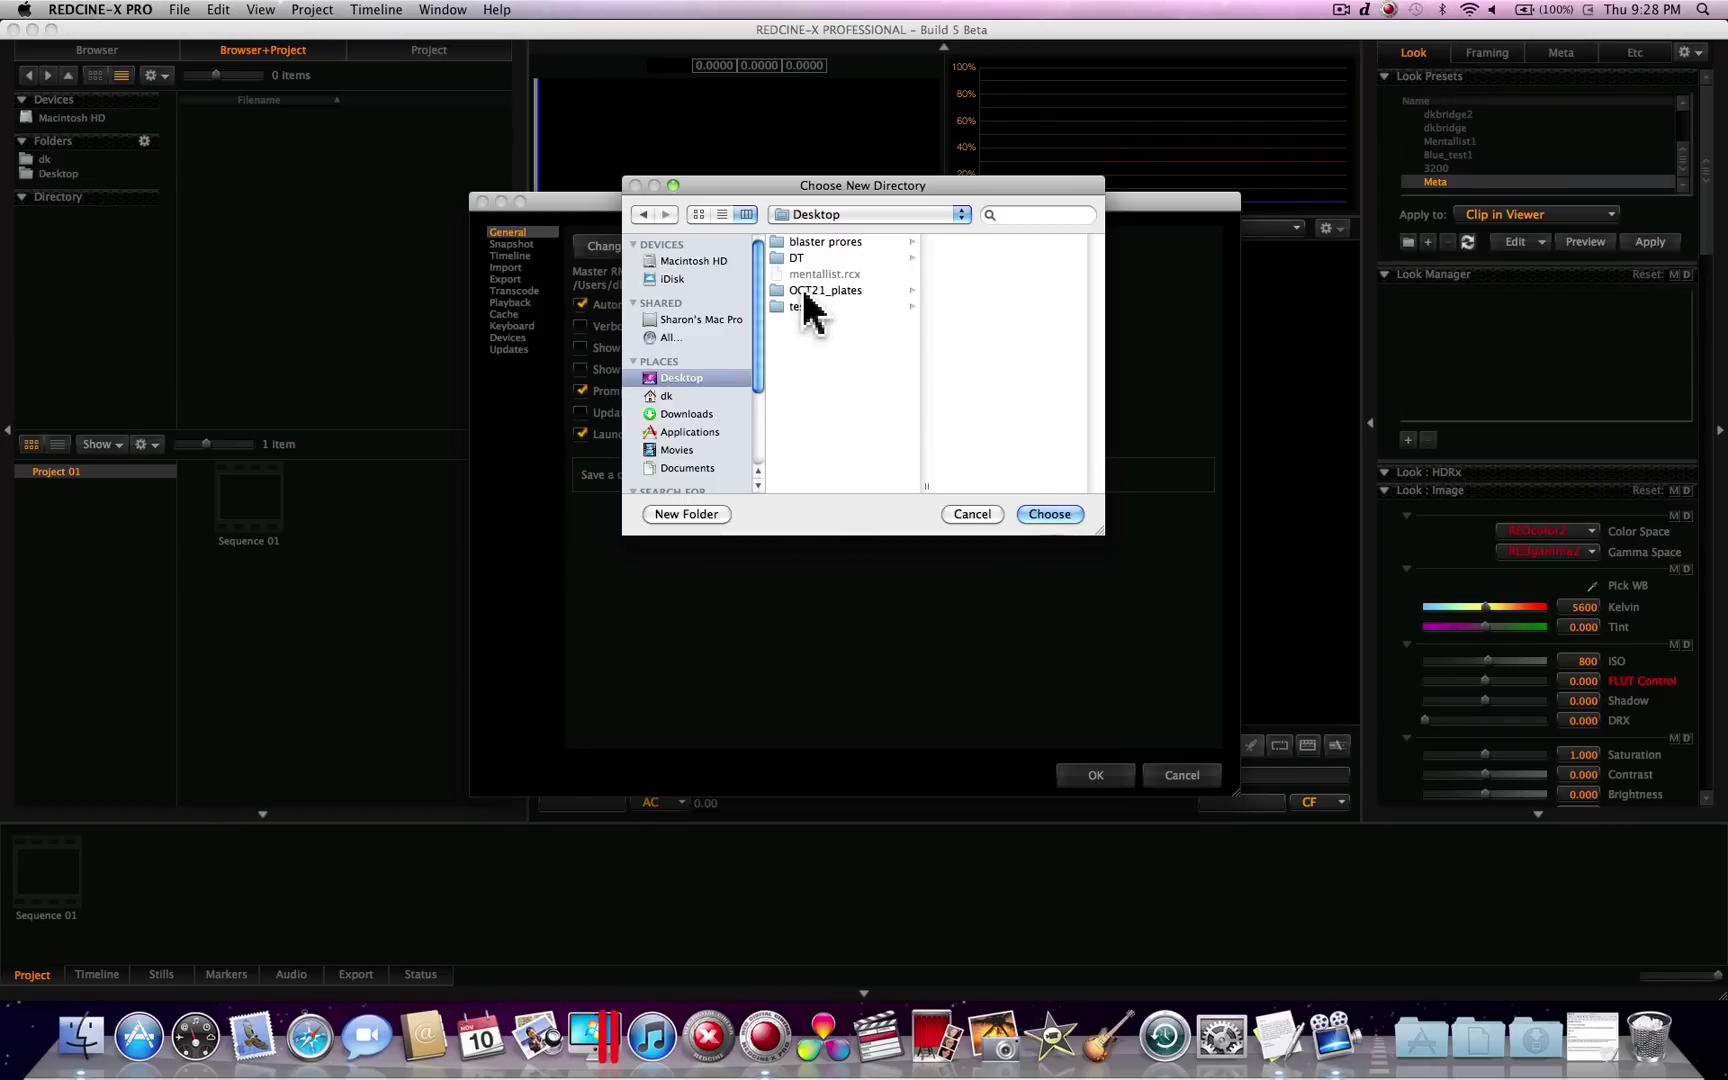
{"action": "left_click", "coordinate": [805, 292]}
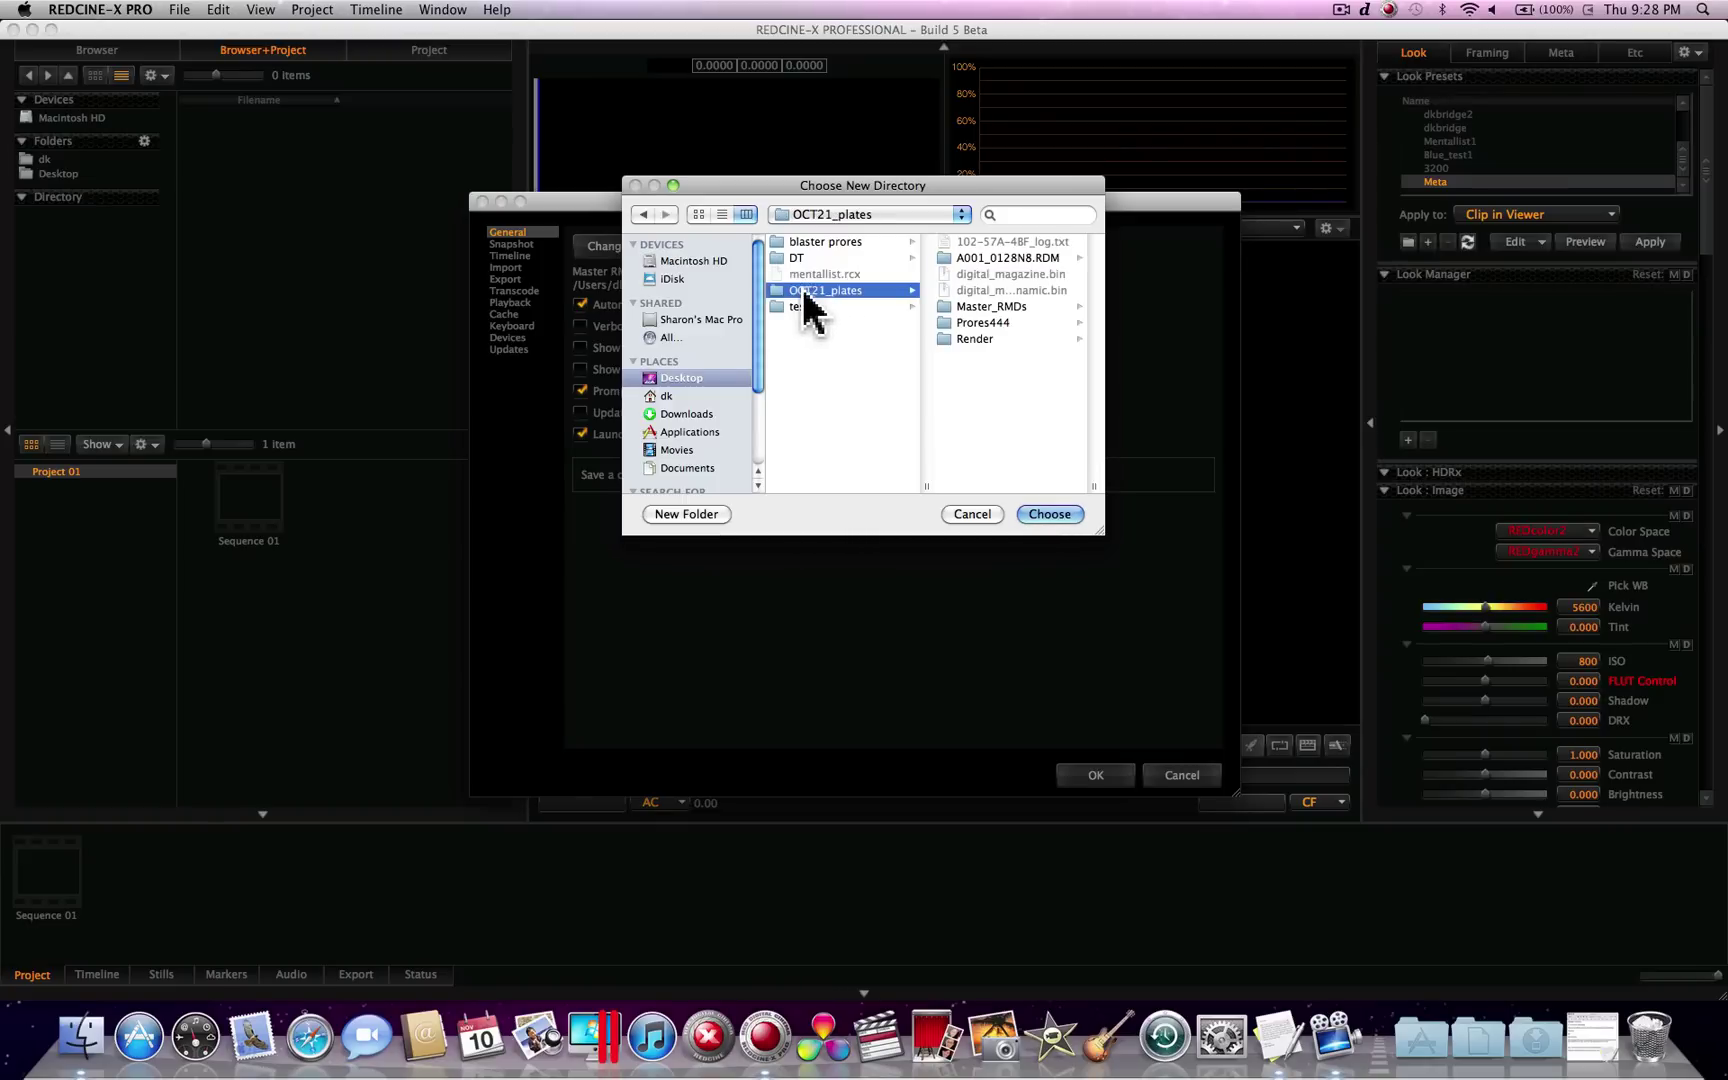
{"action": "left_click", "coordinate": [996, 306]}
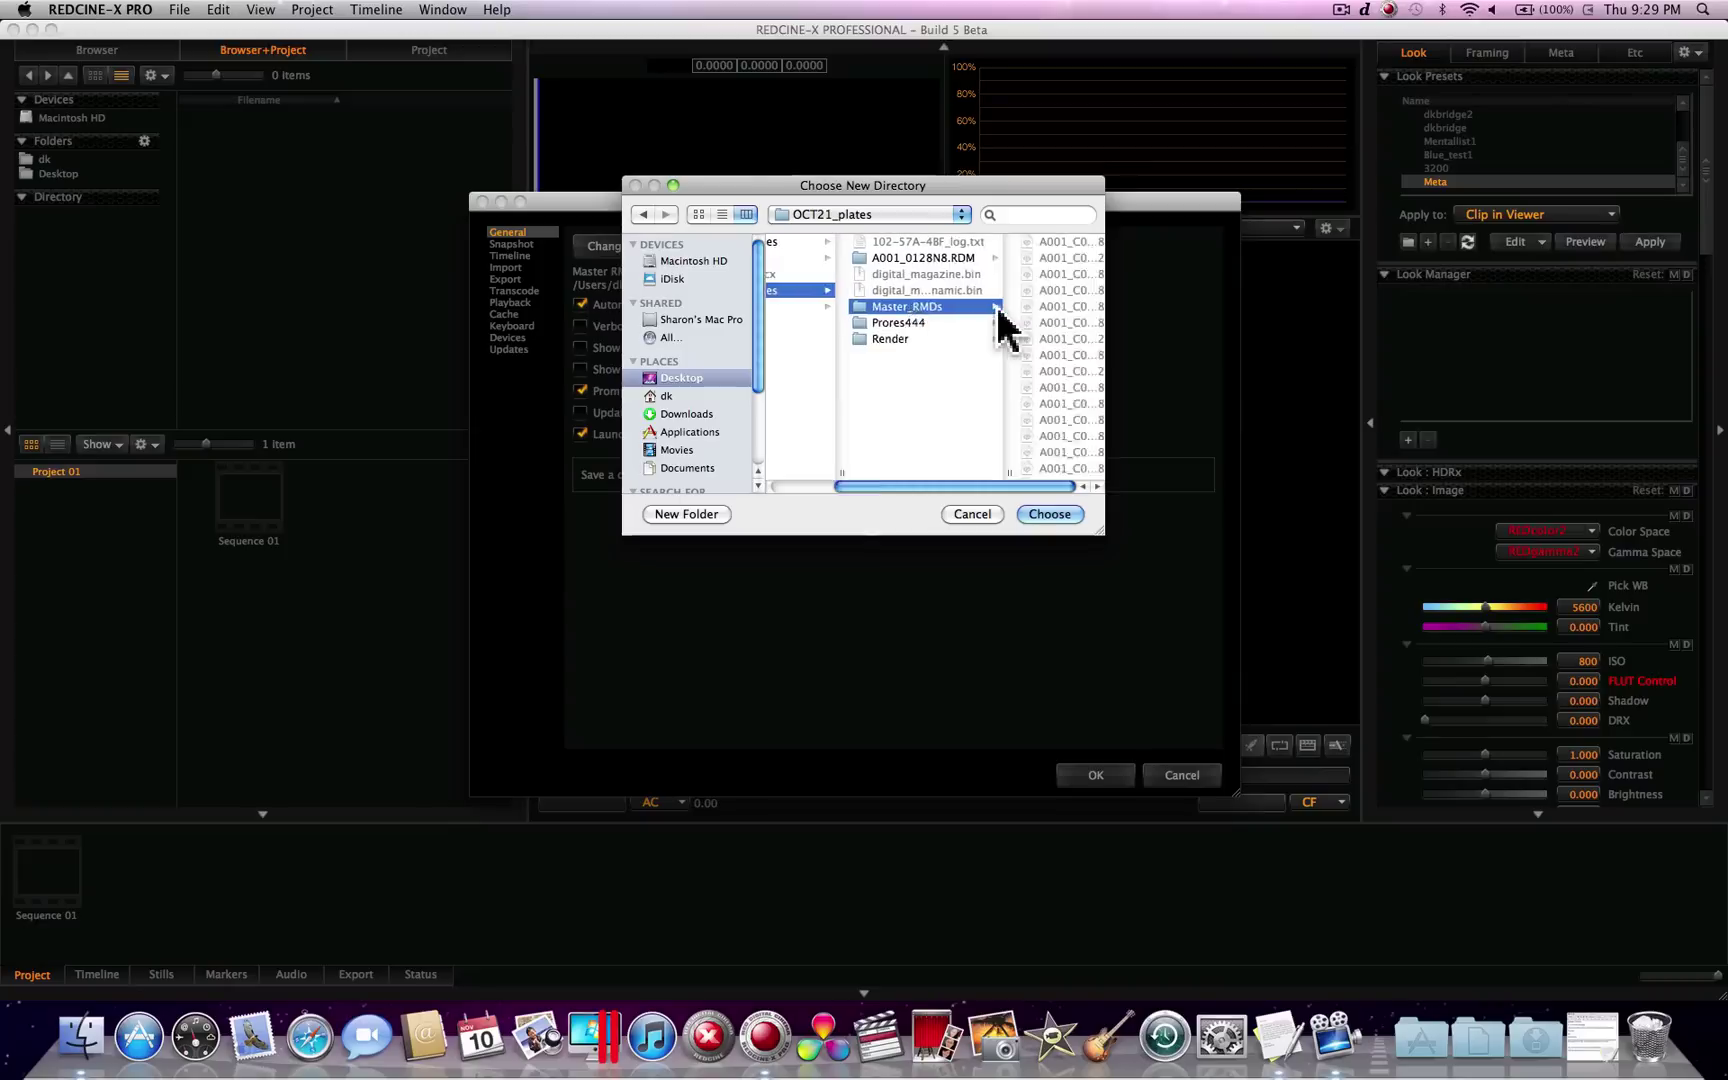
{"action": "left_click", "coordinate": [1032, 513]}
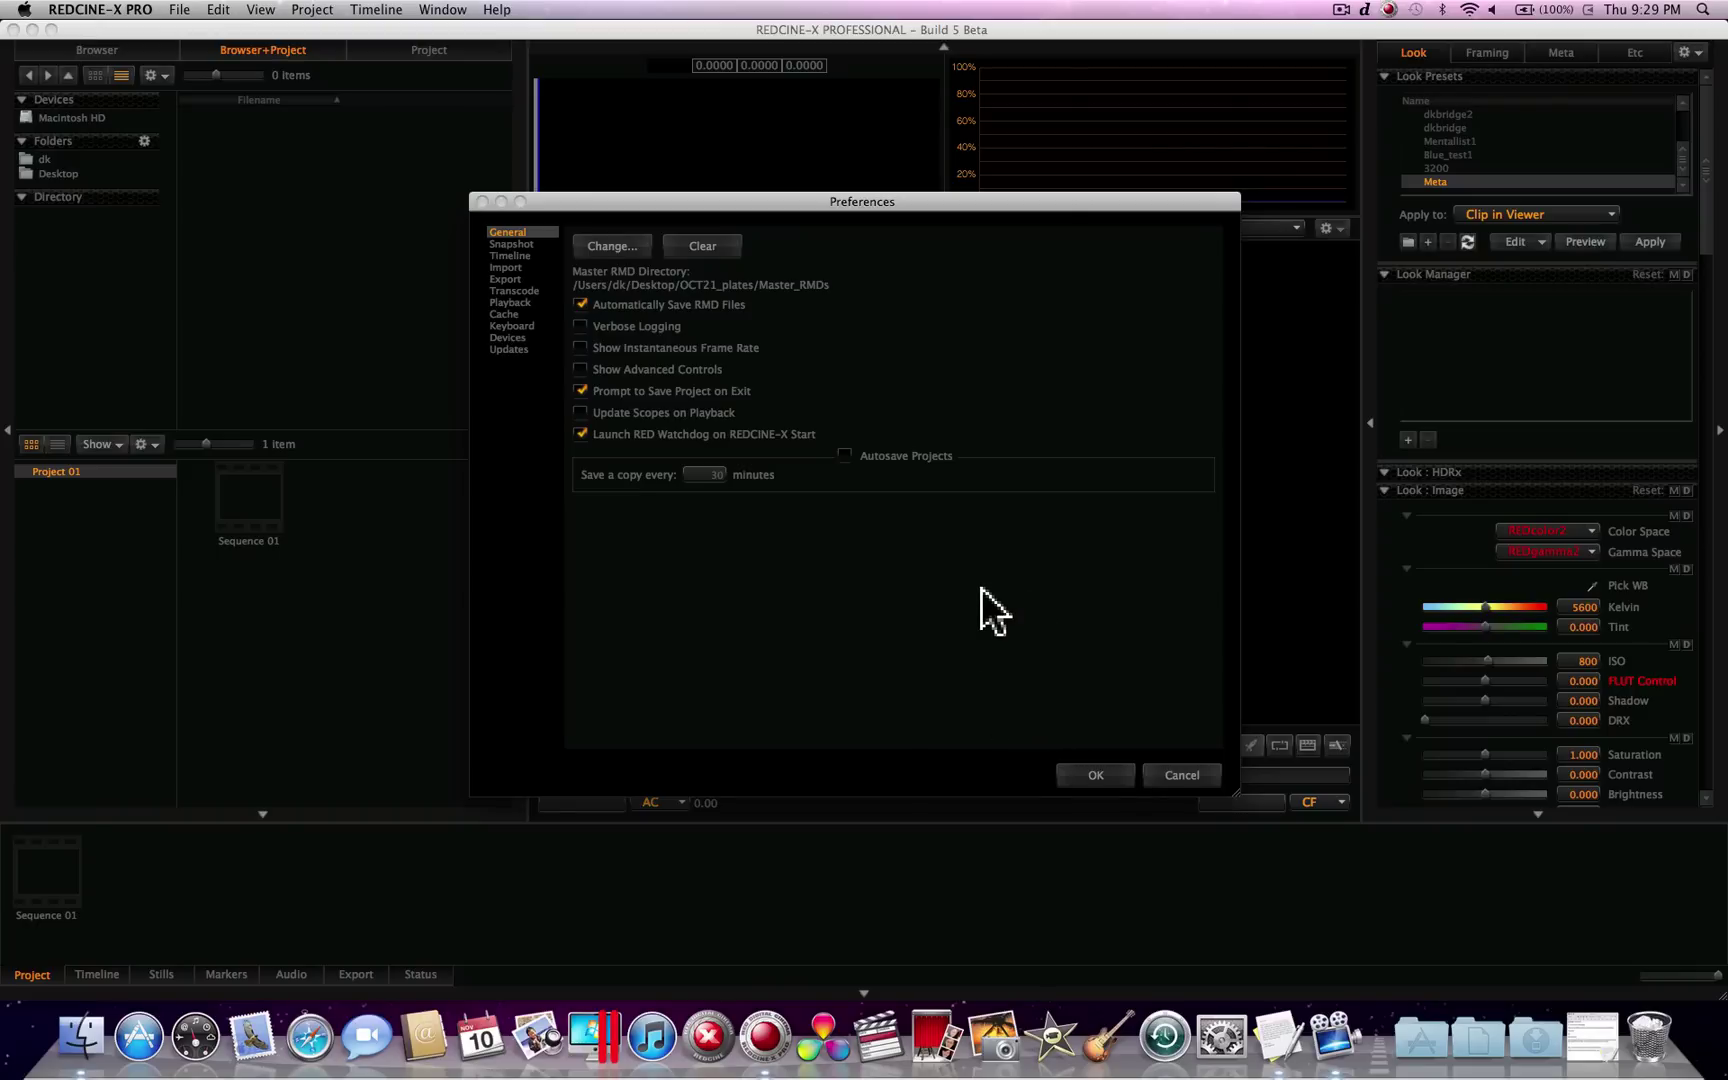
Step: Close Preferences with OK and list the 50 A001 clips in Desktop's OCT21_plates folder
{"action": "left_click", "coordinate": [1075, 774]}
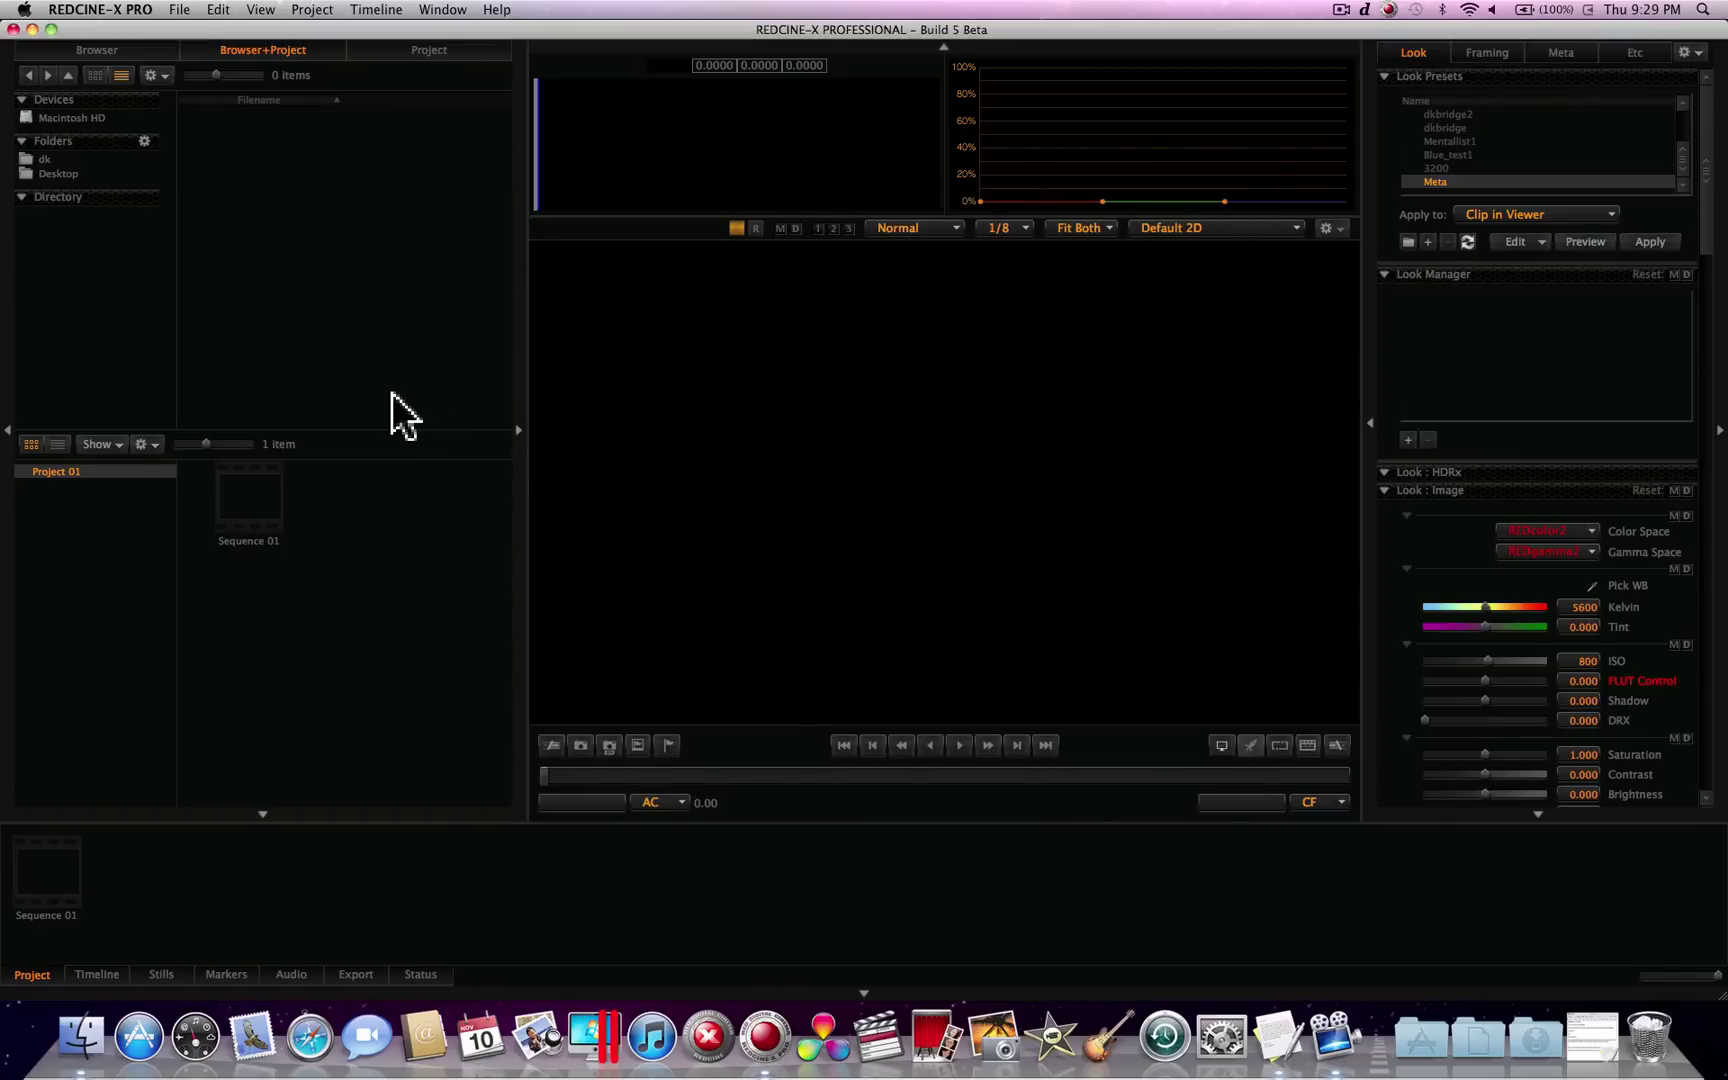
{"action": "left_click", "coordinate": [40, 174]}
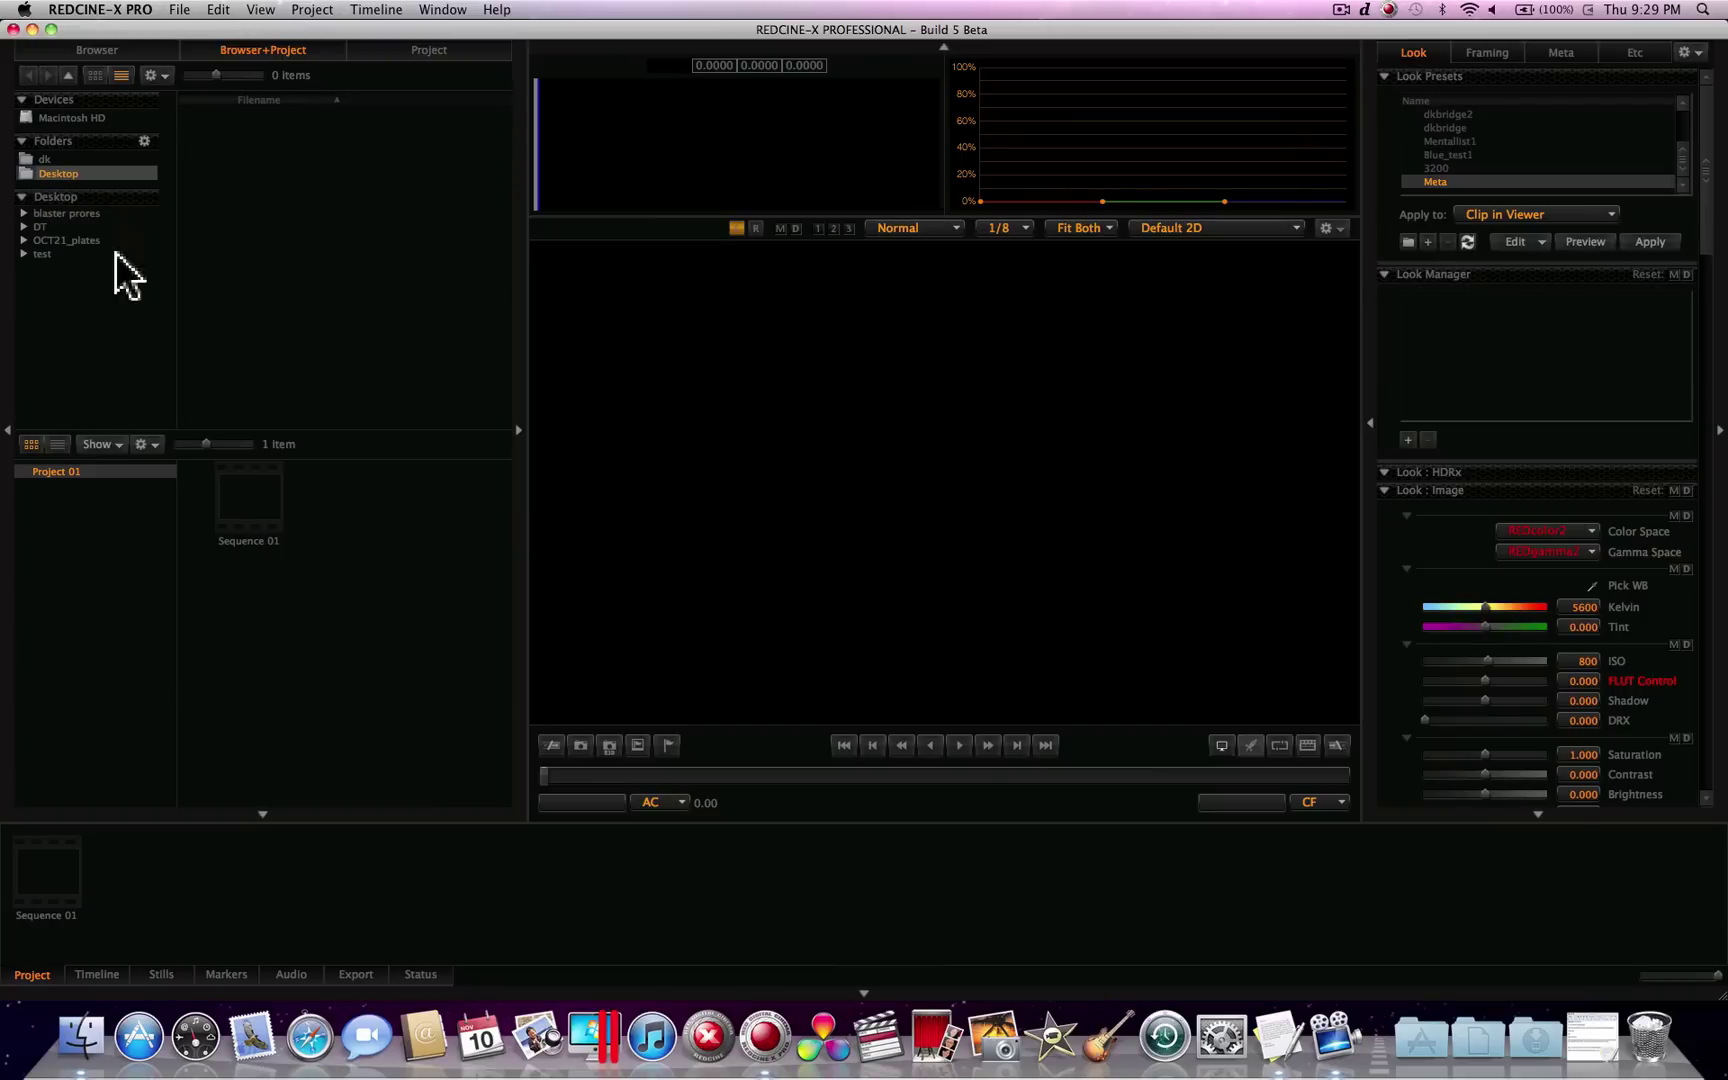
{"action": "left_click", "coordinate": [63, 242]}
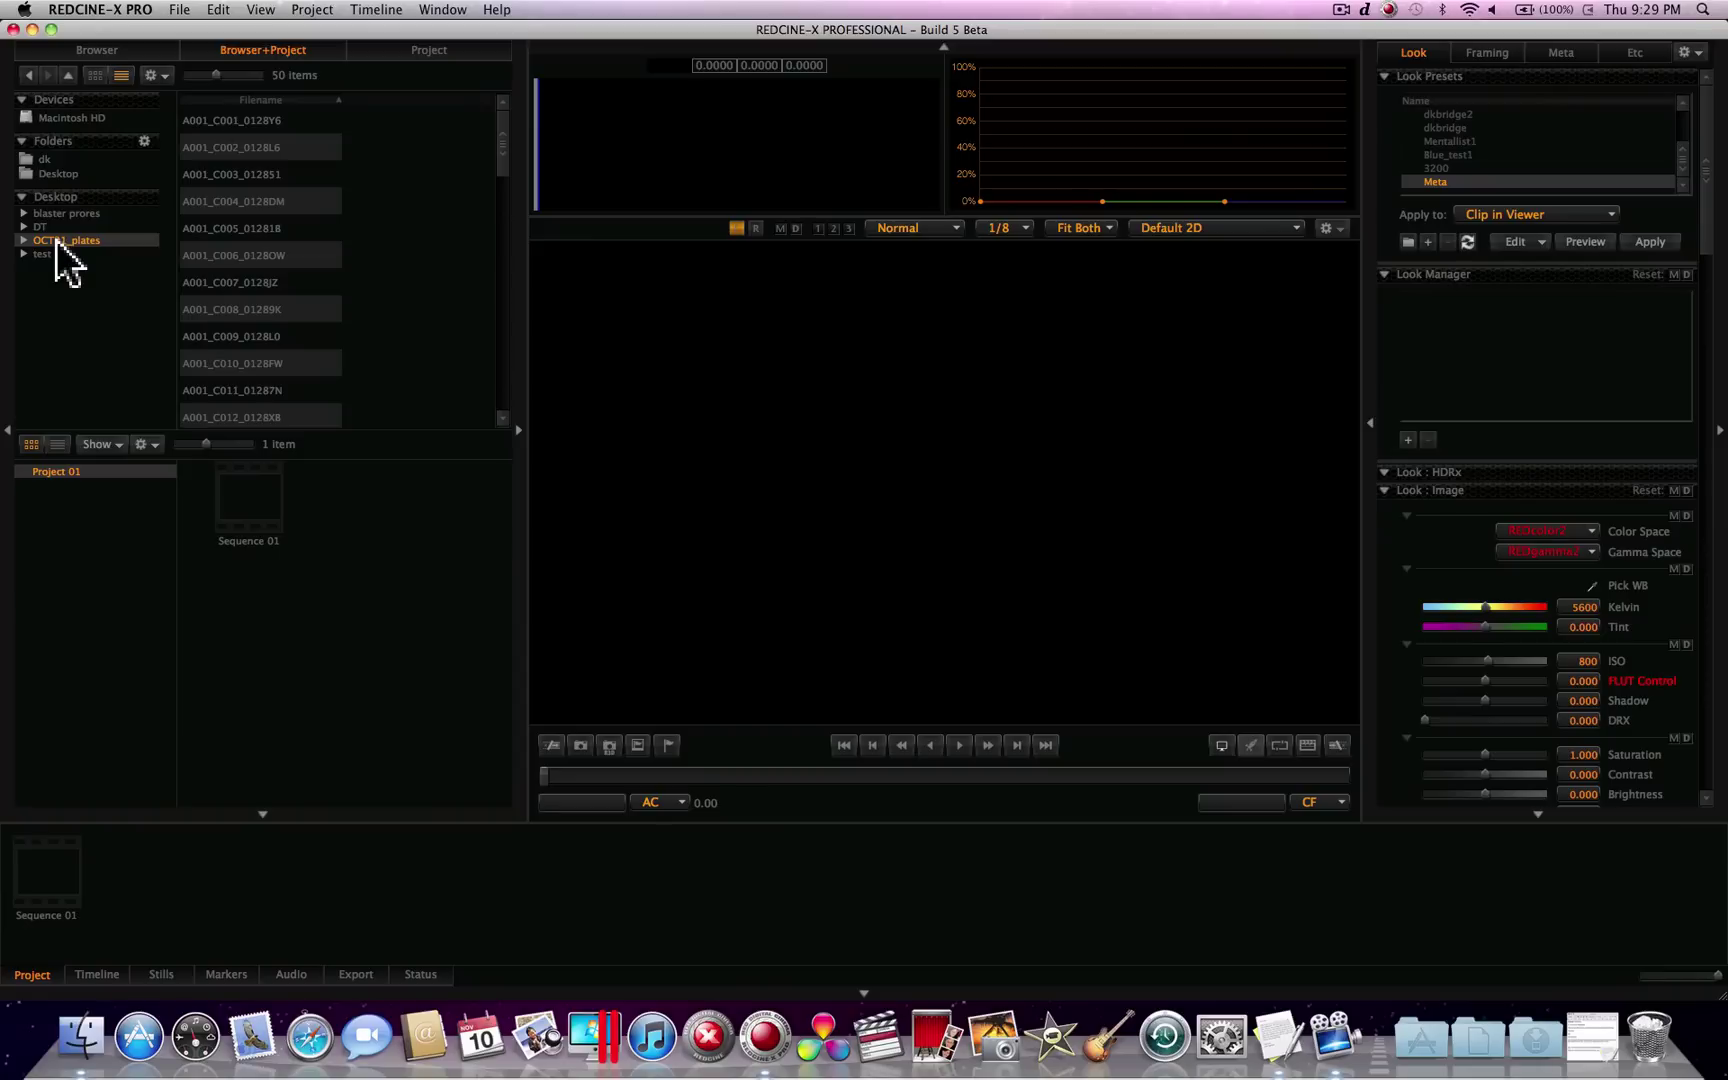
{"action": "left_click", "coordinate": [100, 52]}
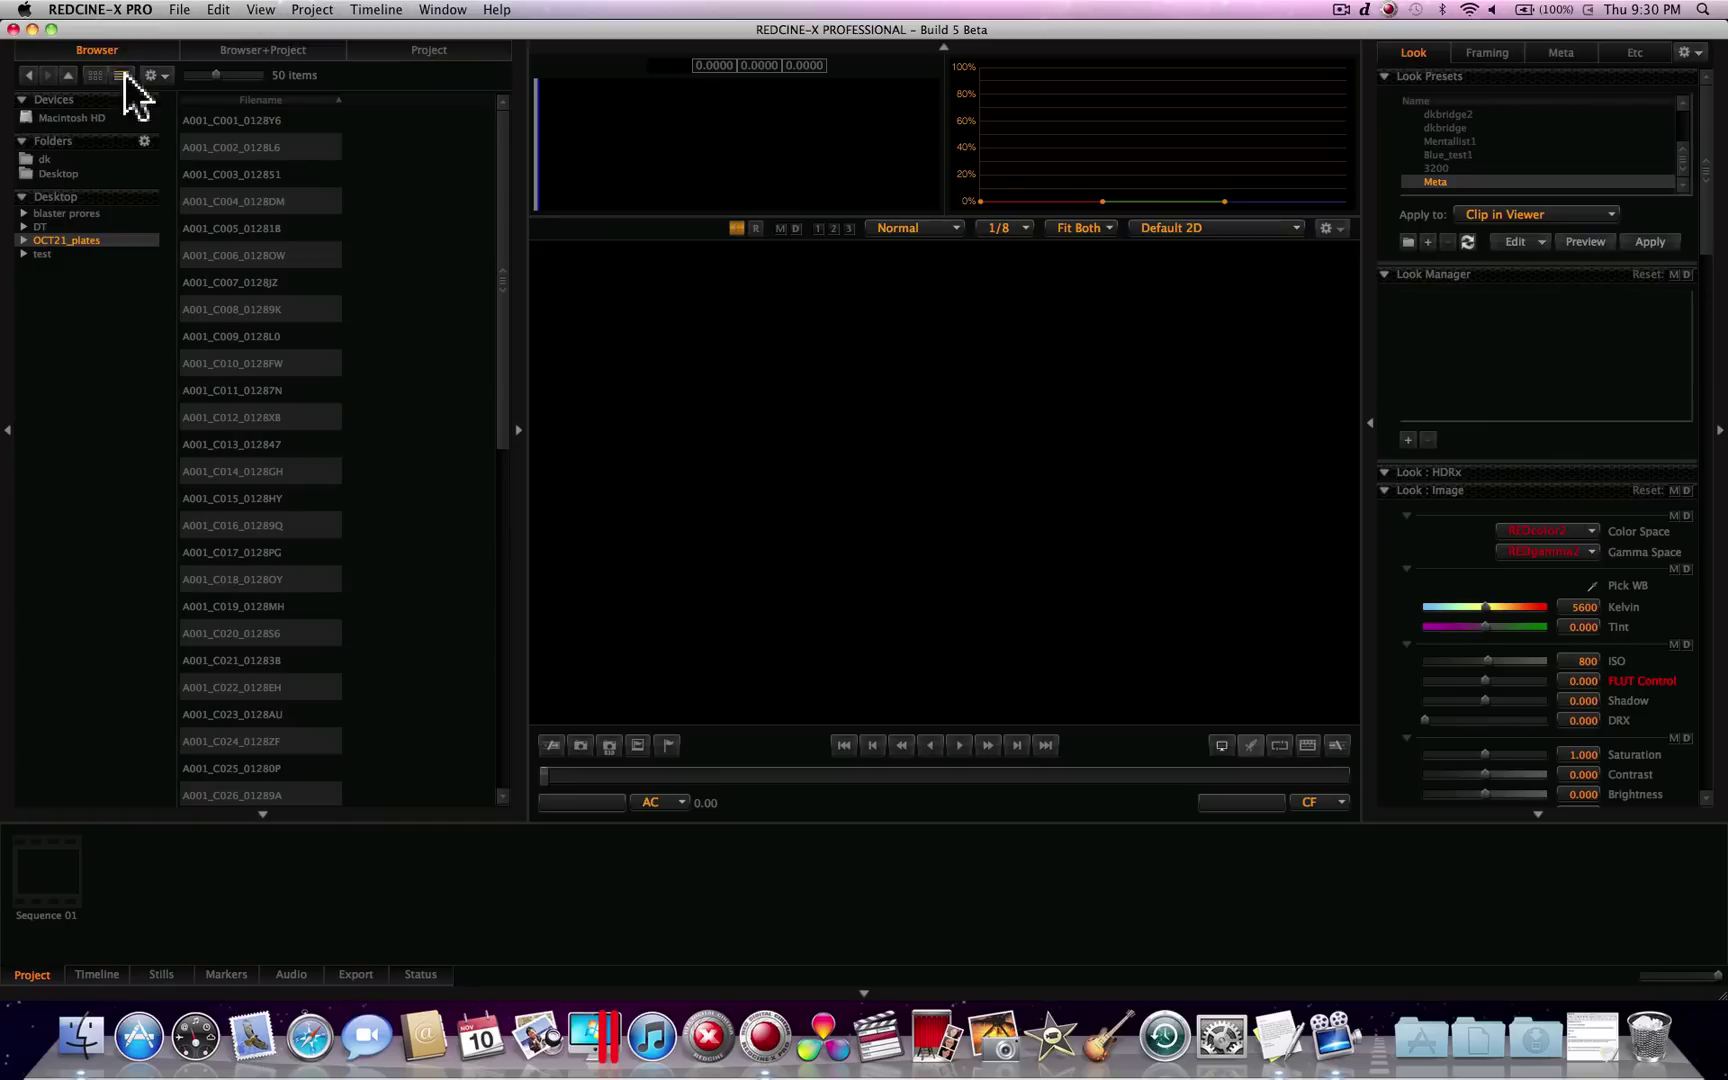
{"action": "left_click", "coordinate": [40, 227]}
{"action": "left_click", "coordinate": [41, 240]}
{"action": "left_click", "coordinate": [96, 76]}
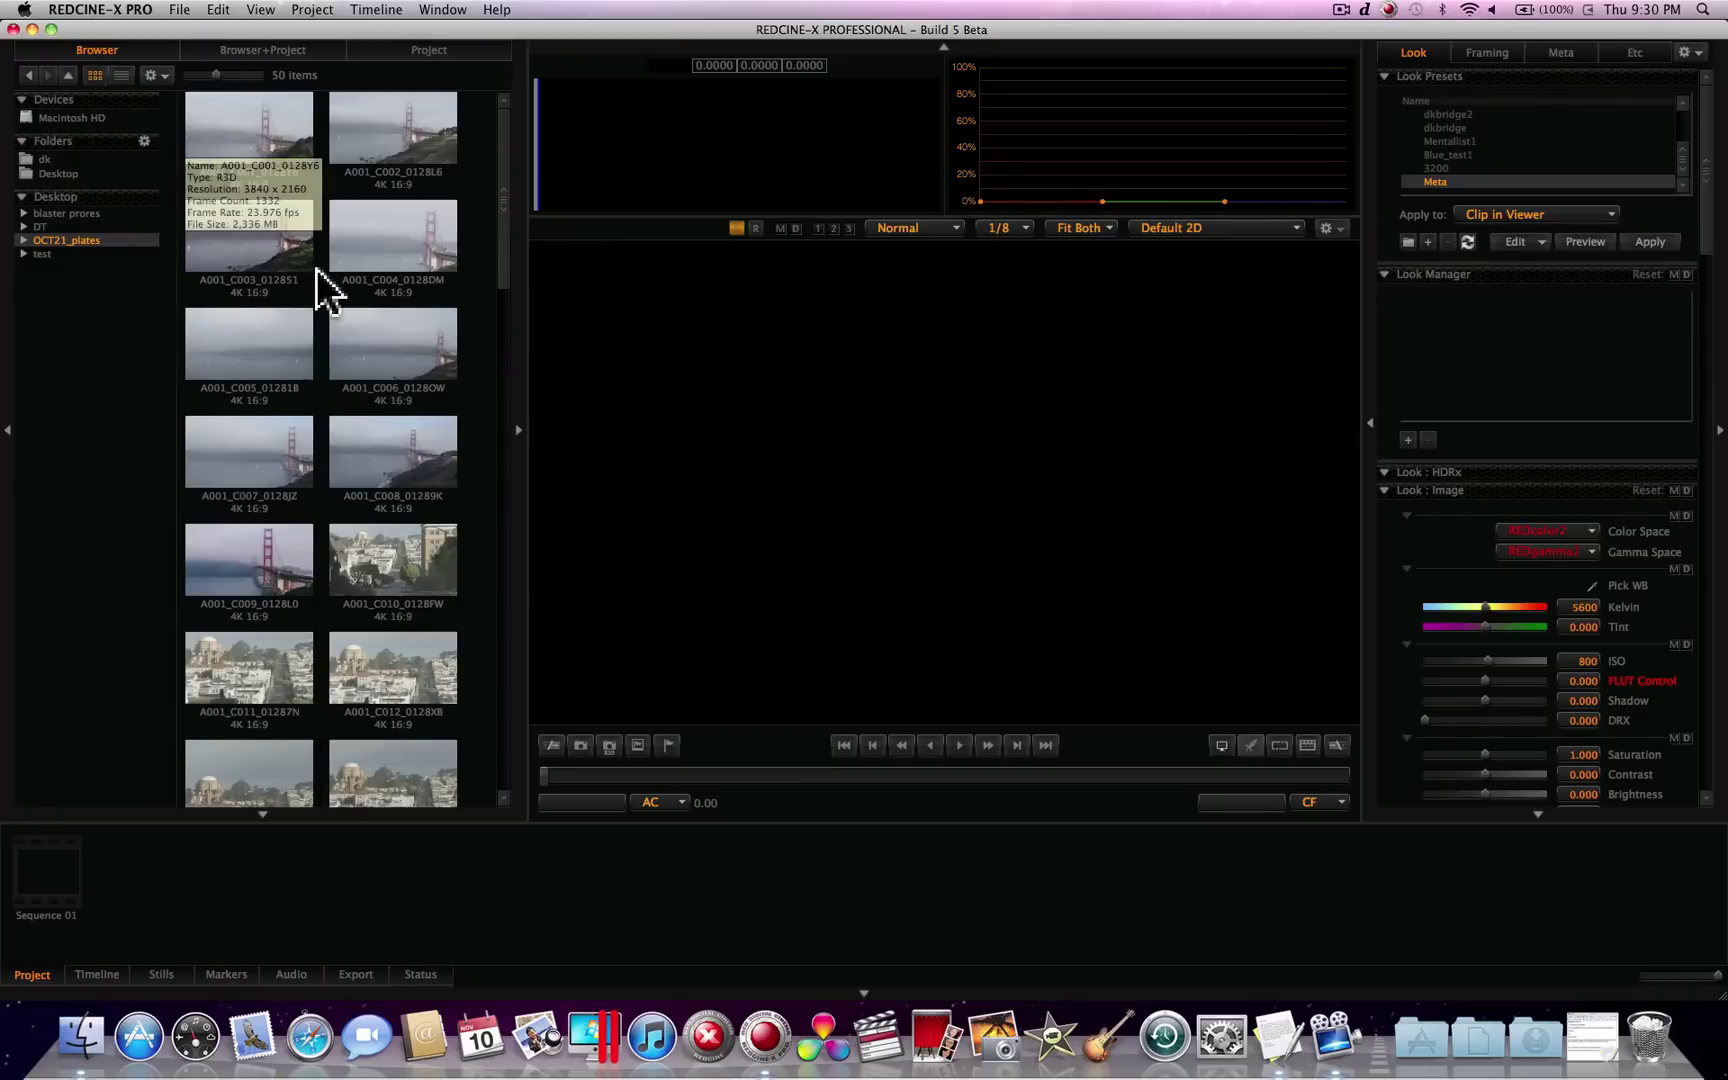
{"action": "left_click", "coordinate": [120, 79]}
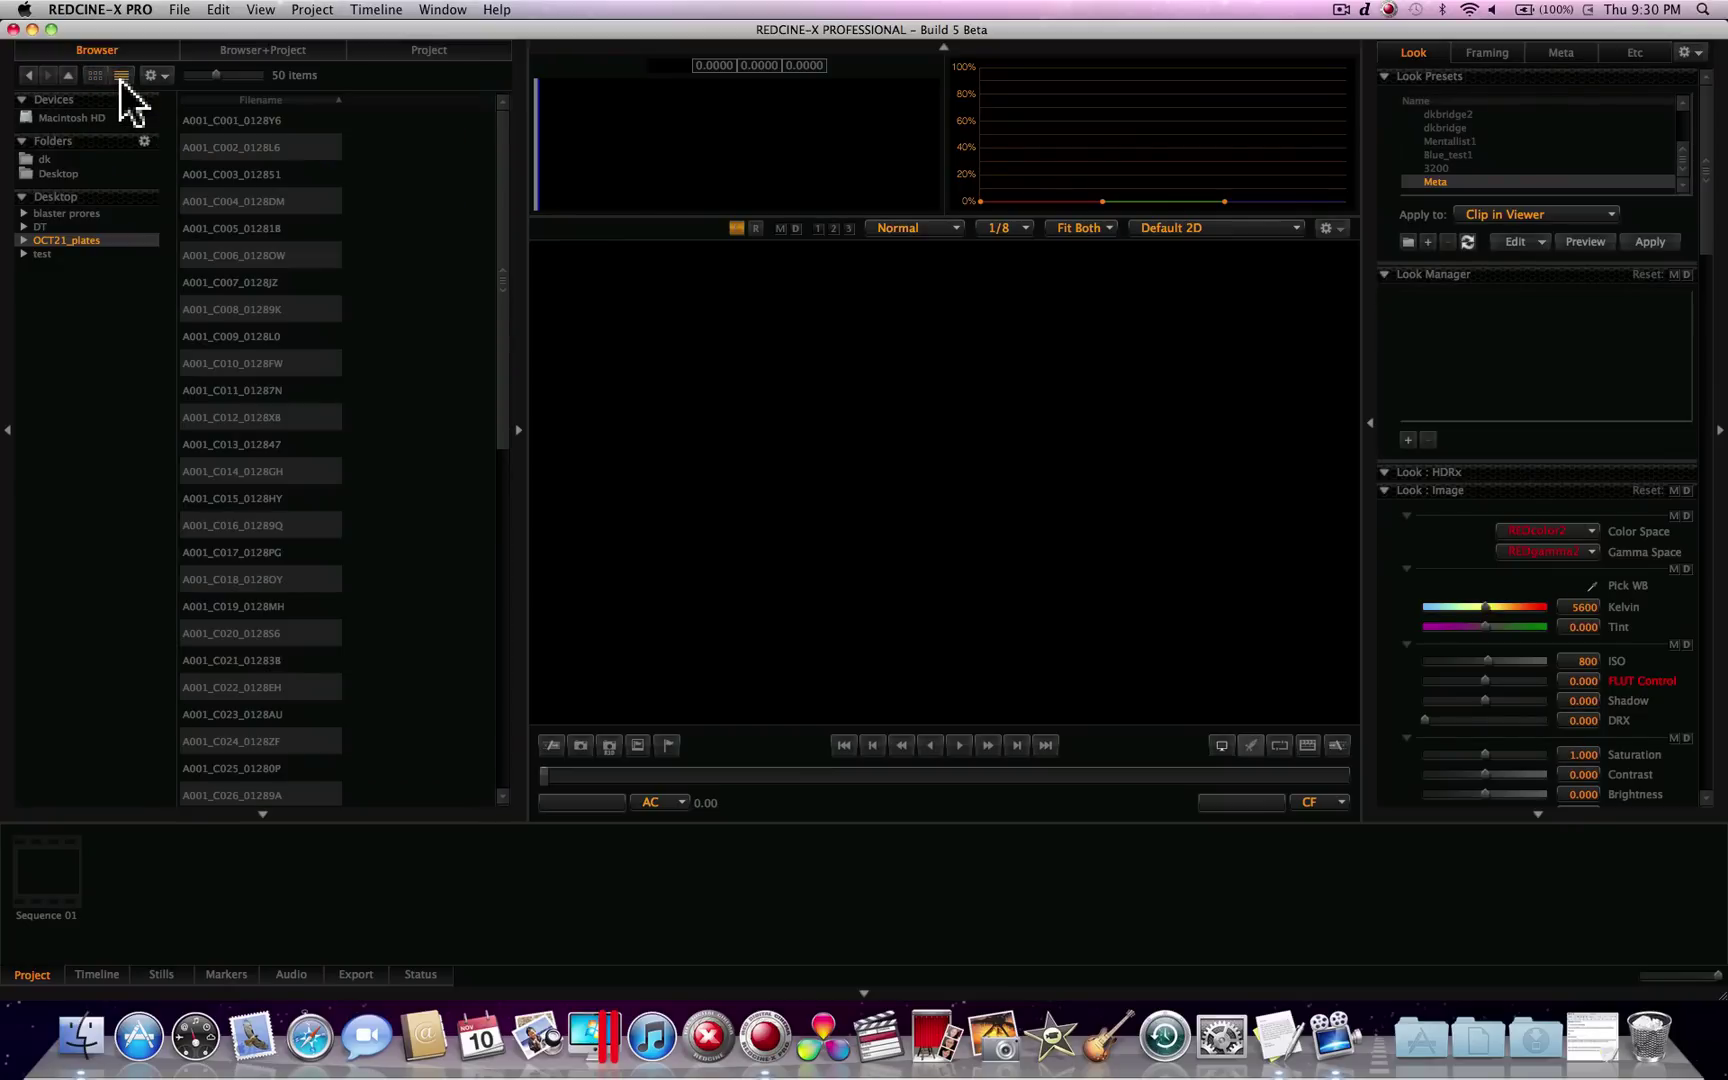
{"action": "left_click", "coordinate": [220, 53]}
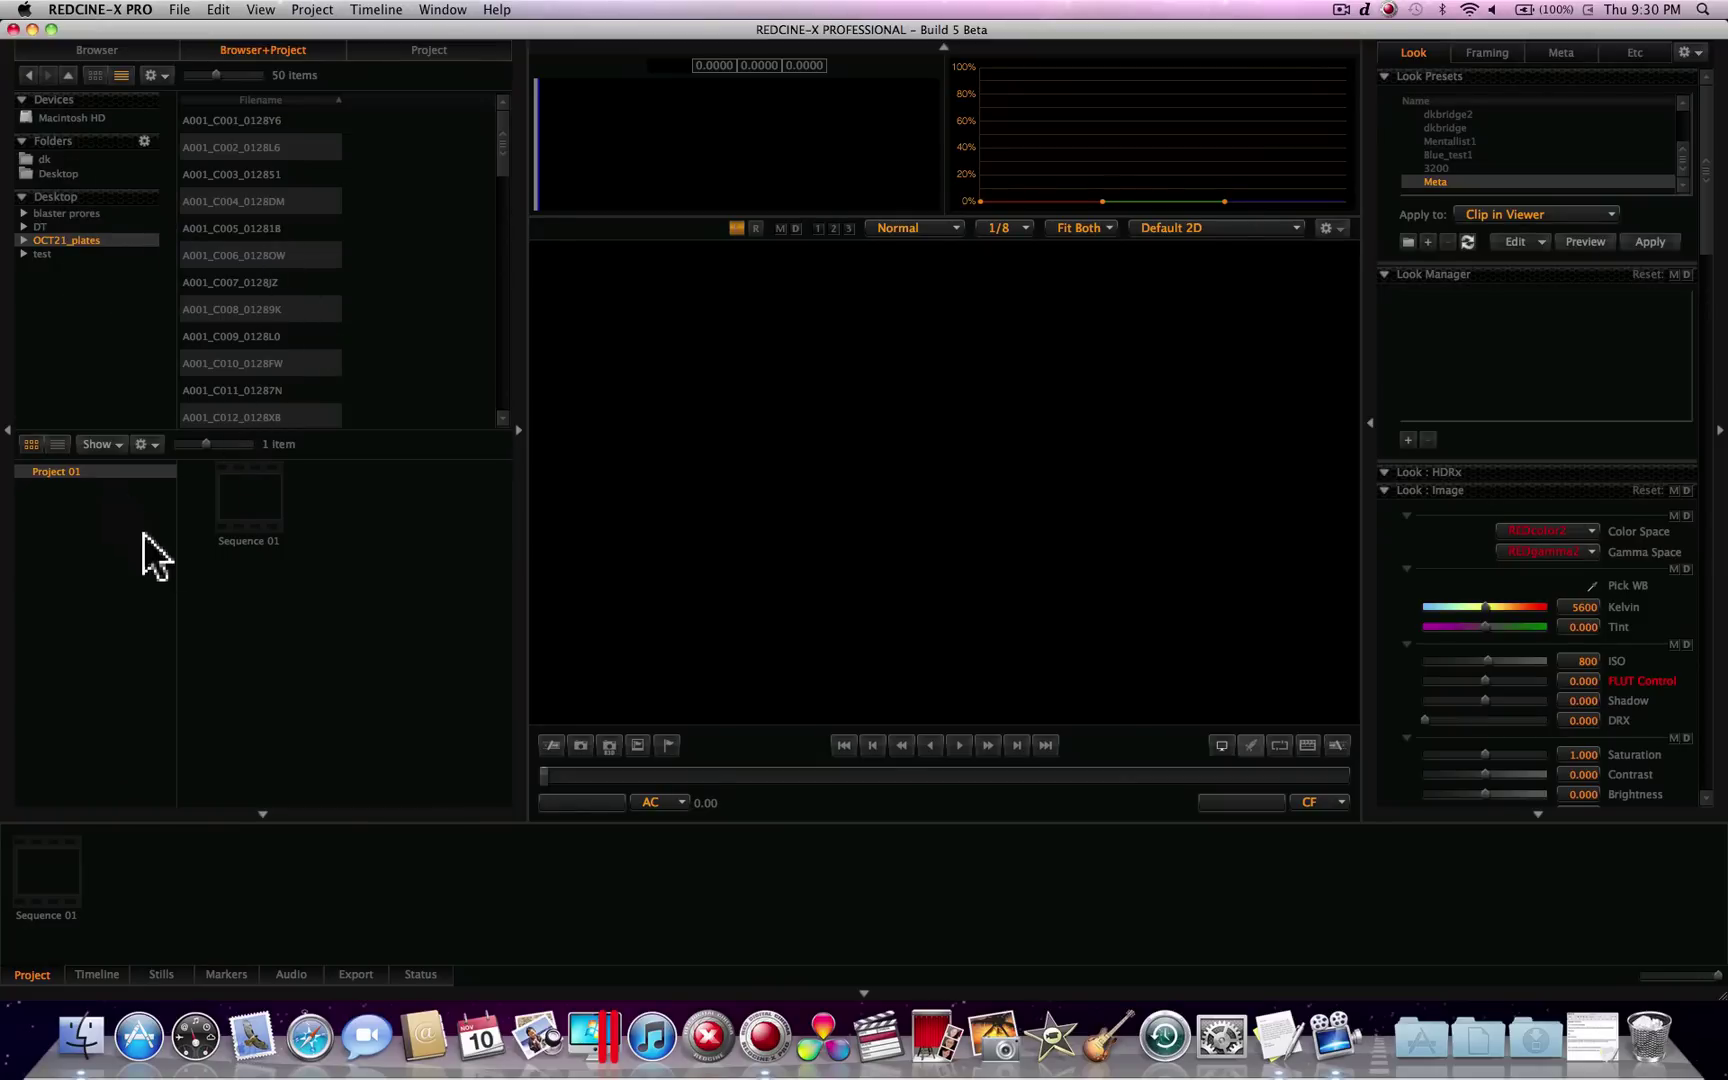
{"action": "left_click", "coordinate": [420, 46]}
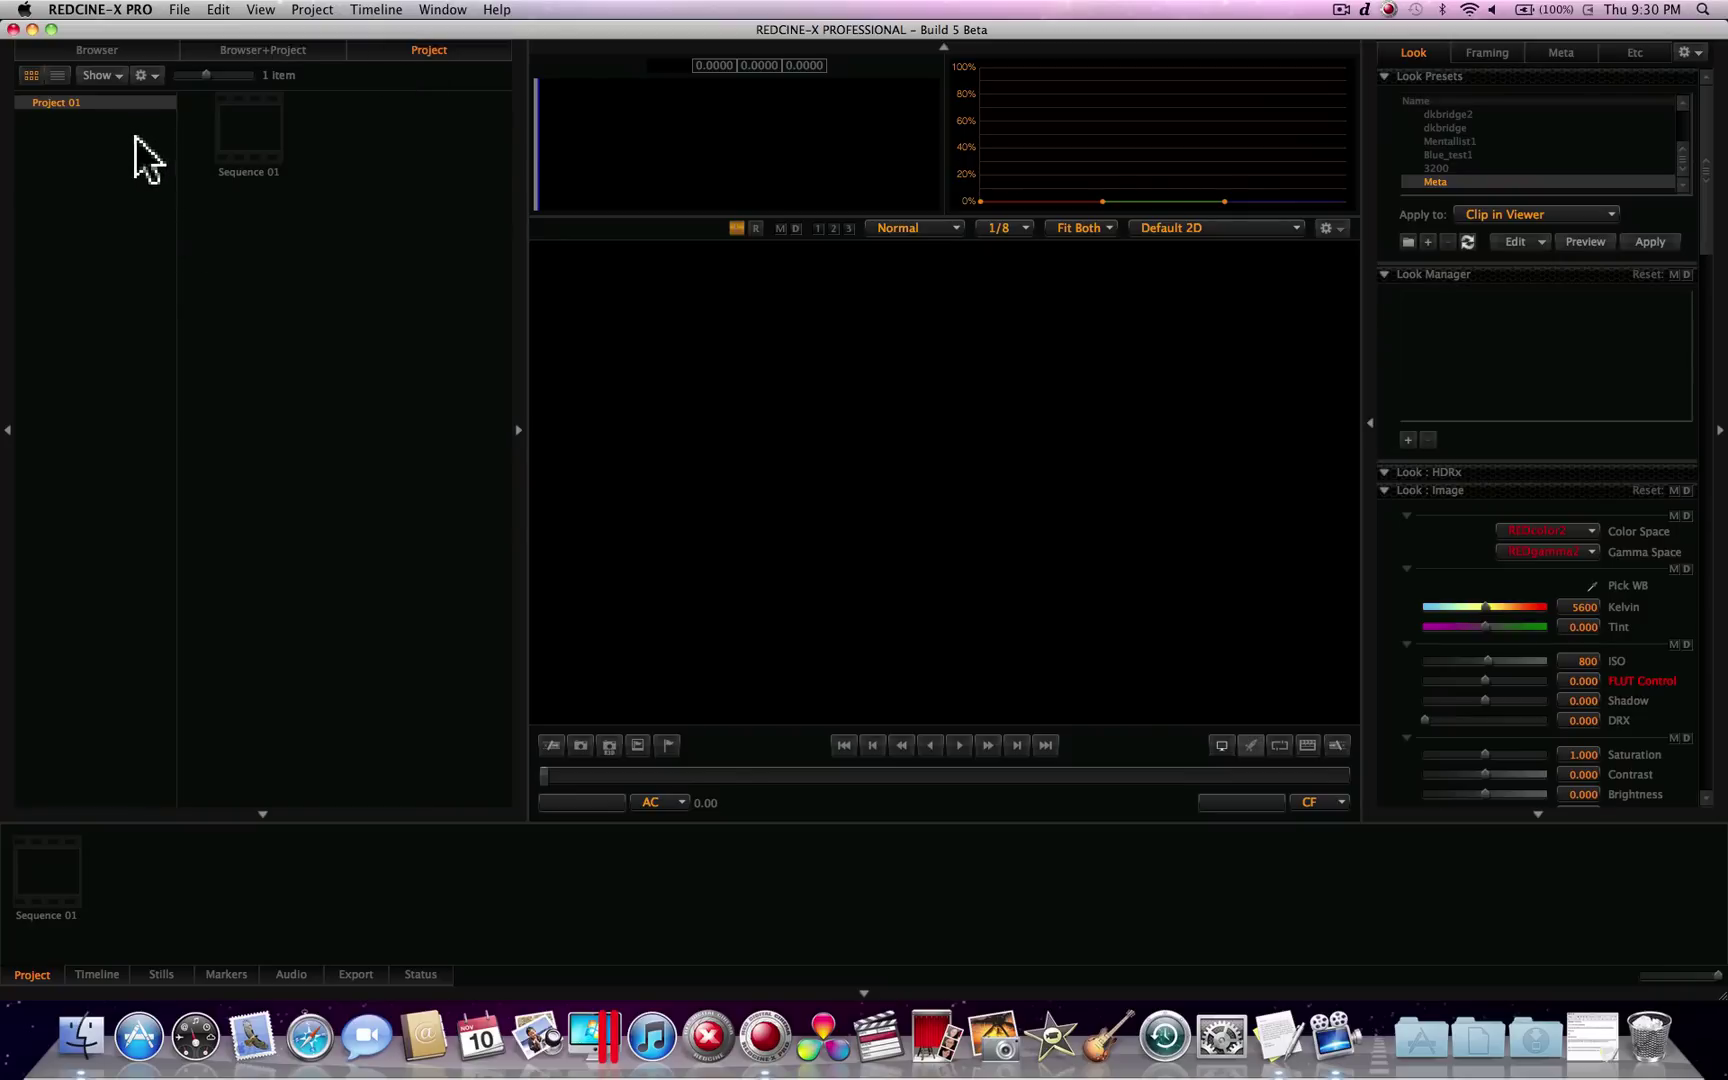
{"action": "left_click", "coordinate": [256, 74]}
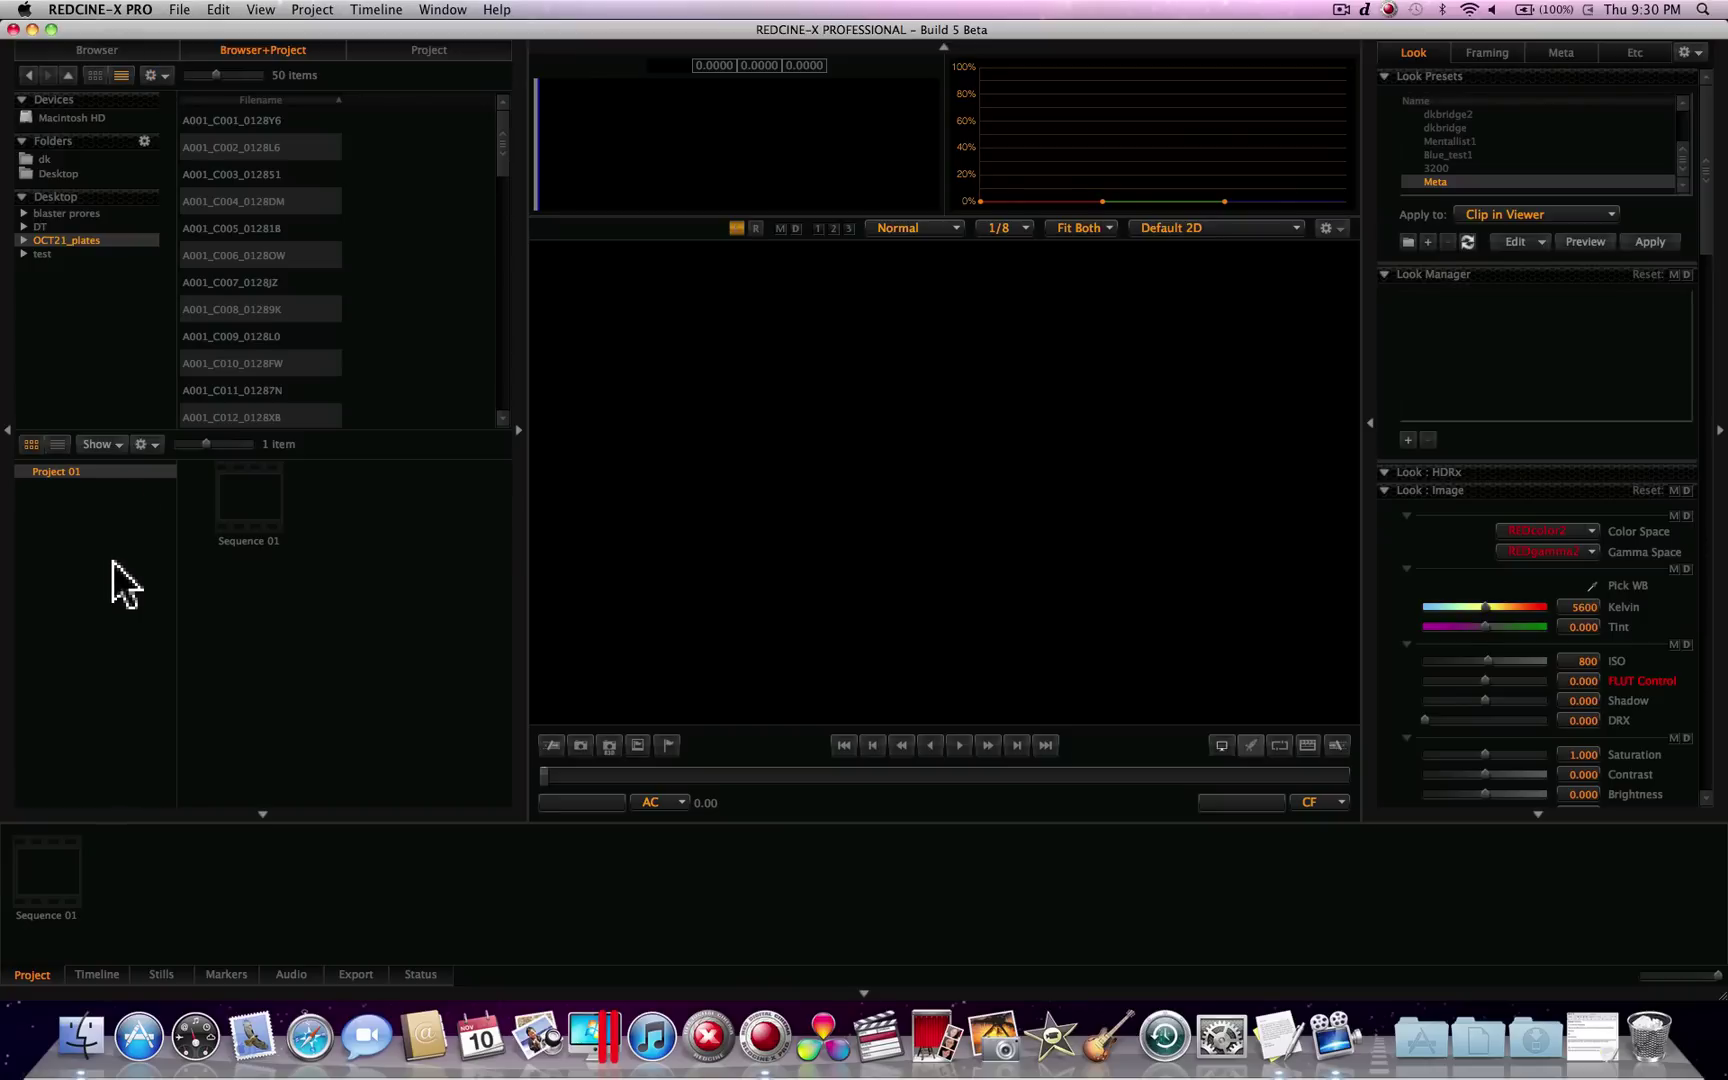
Step: Add a new bin, Bin 01, under Project 01
{"action": "right_click", "coordinate": [62, 473]}
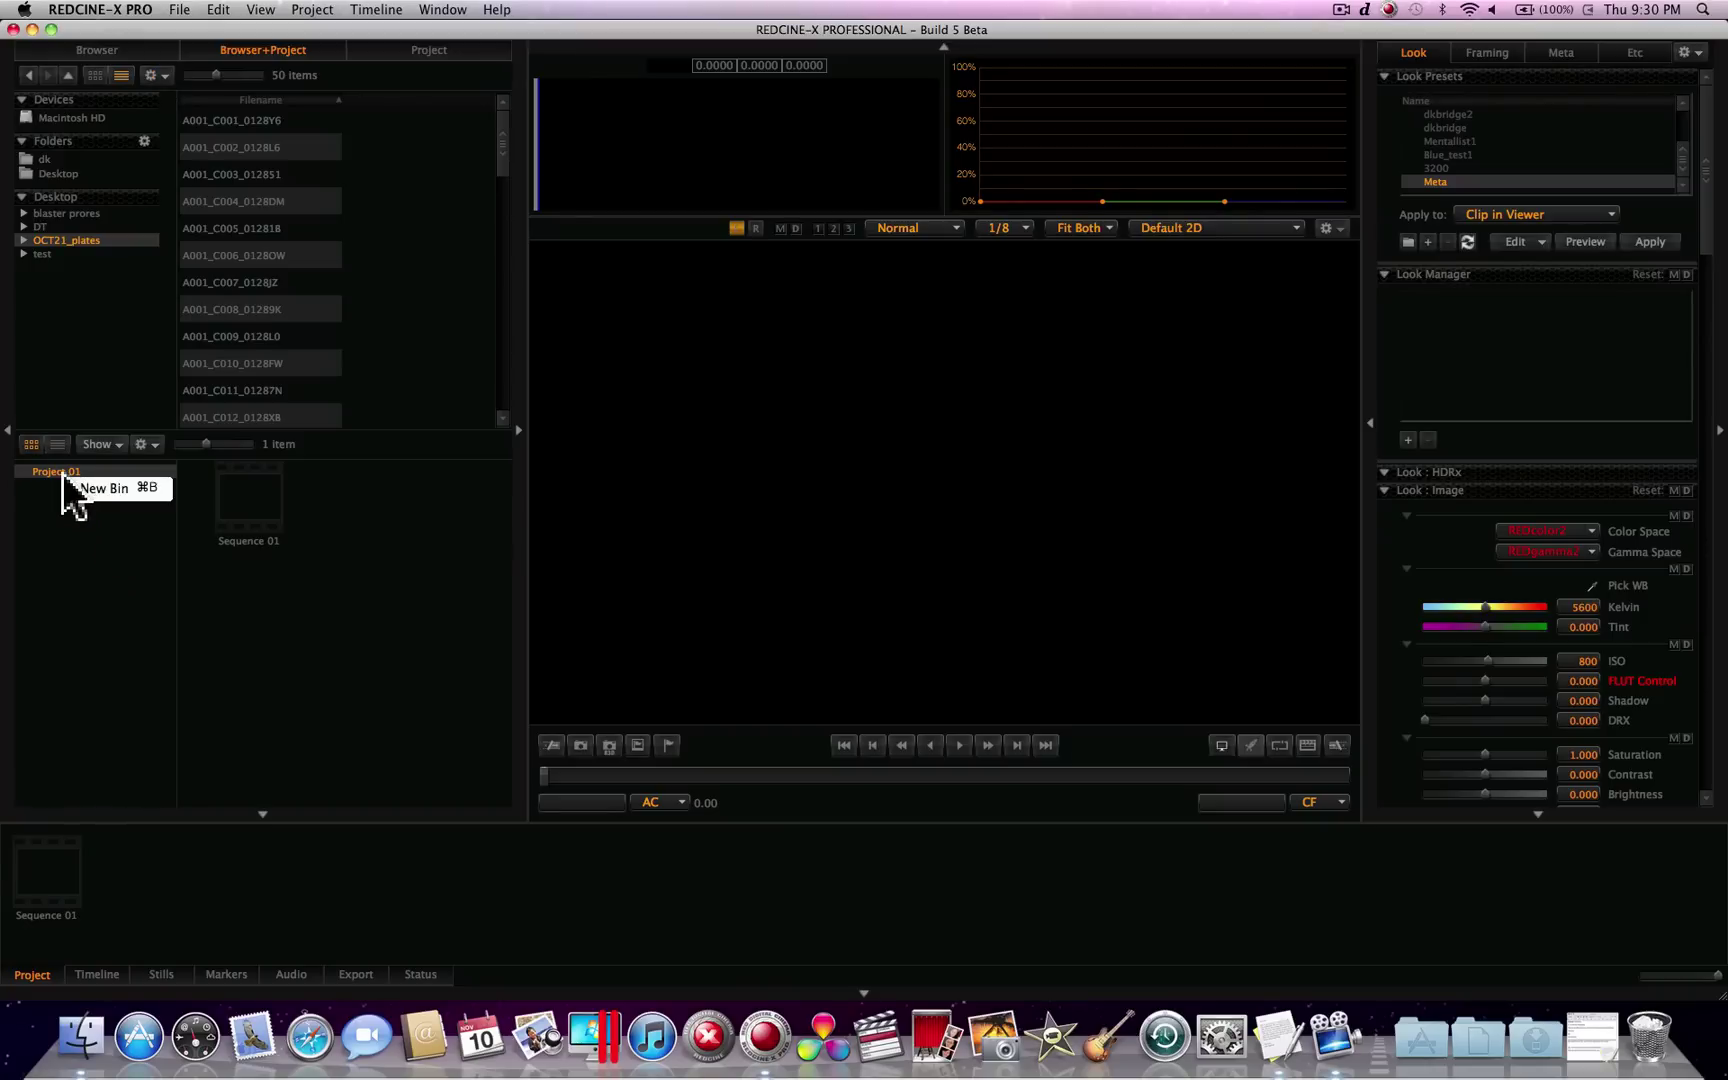
{"action": "left_click", "coordinate": [62, 545]}
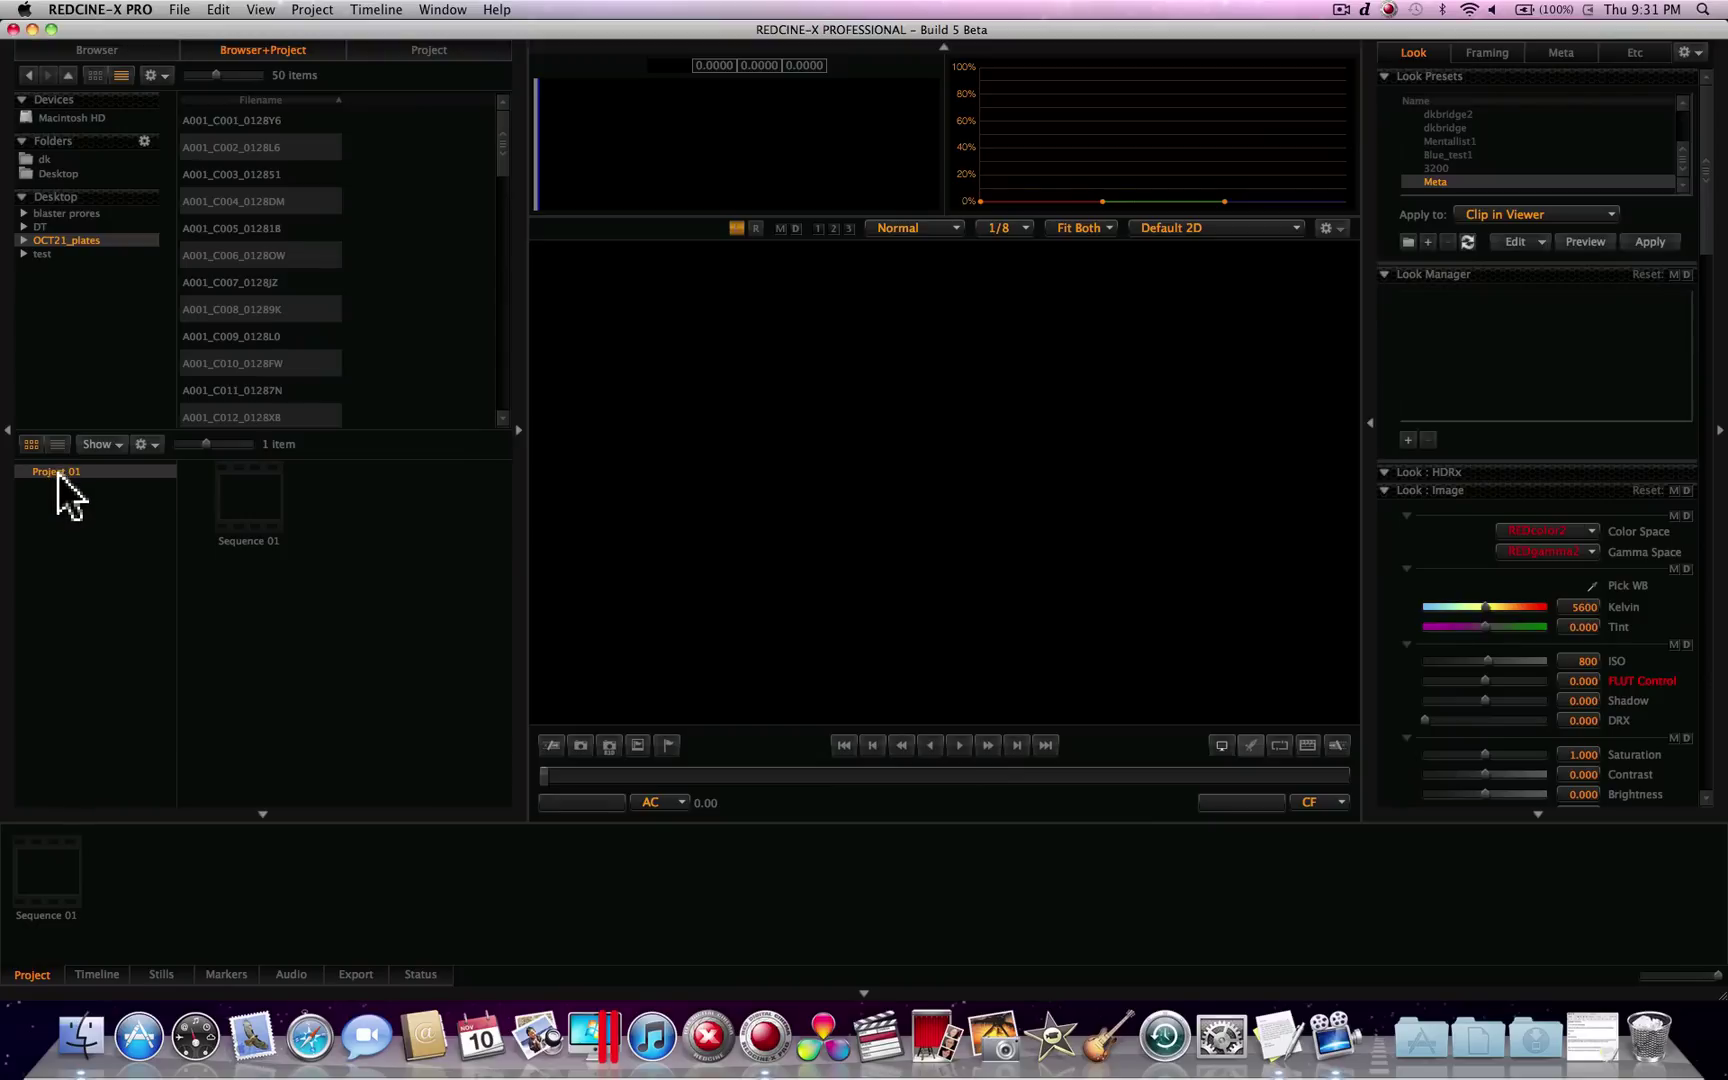
{"action": "right_click", "coordinate": [59, 473]}
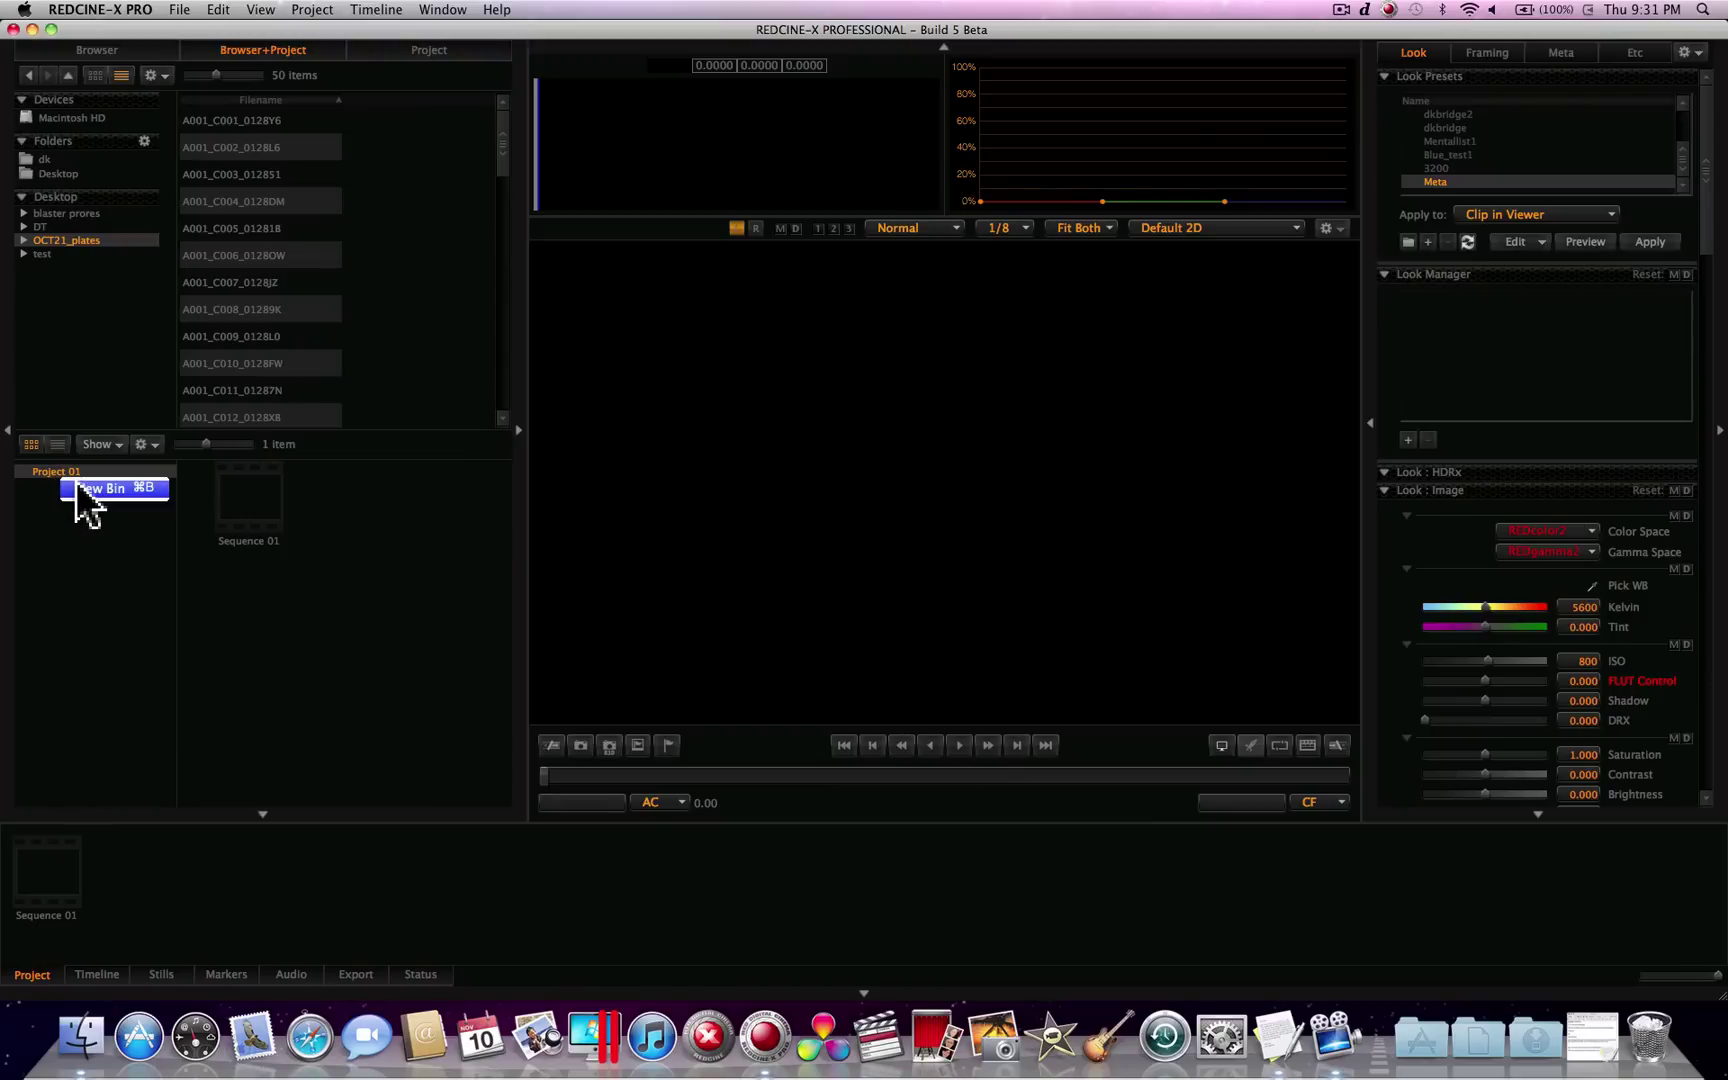
{"action": "left_click", "coordinate": [76, 483]}
{"action": "right_click", "coordinate": [73, 494]}
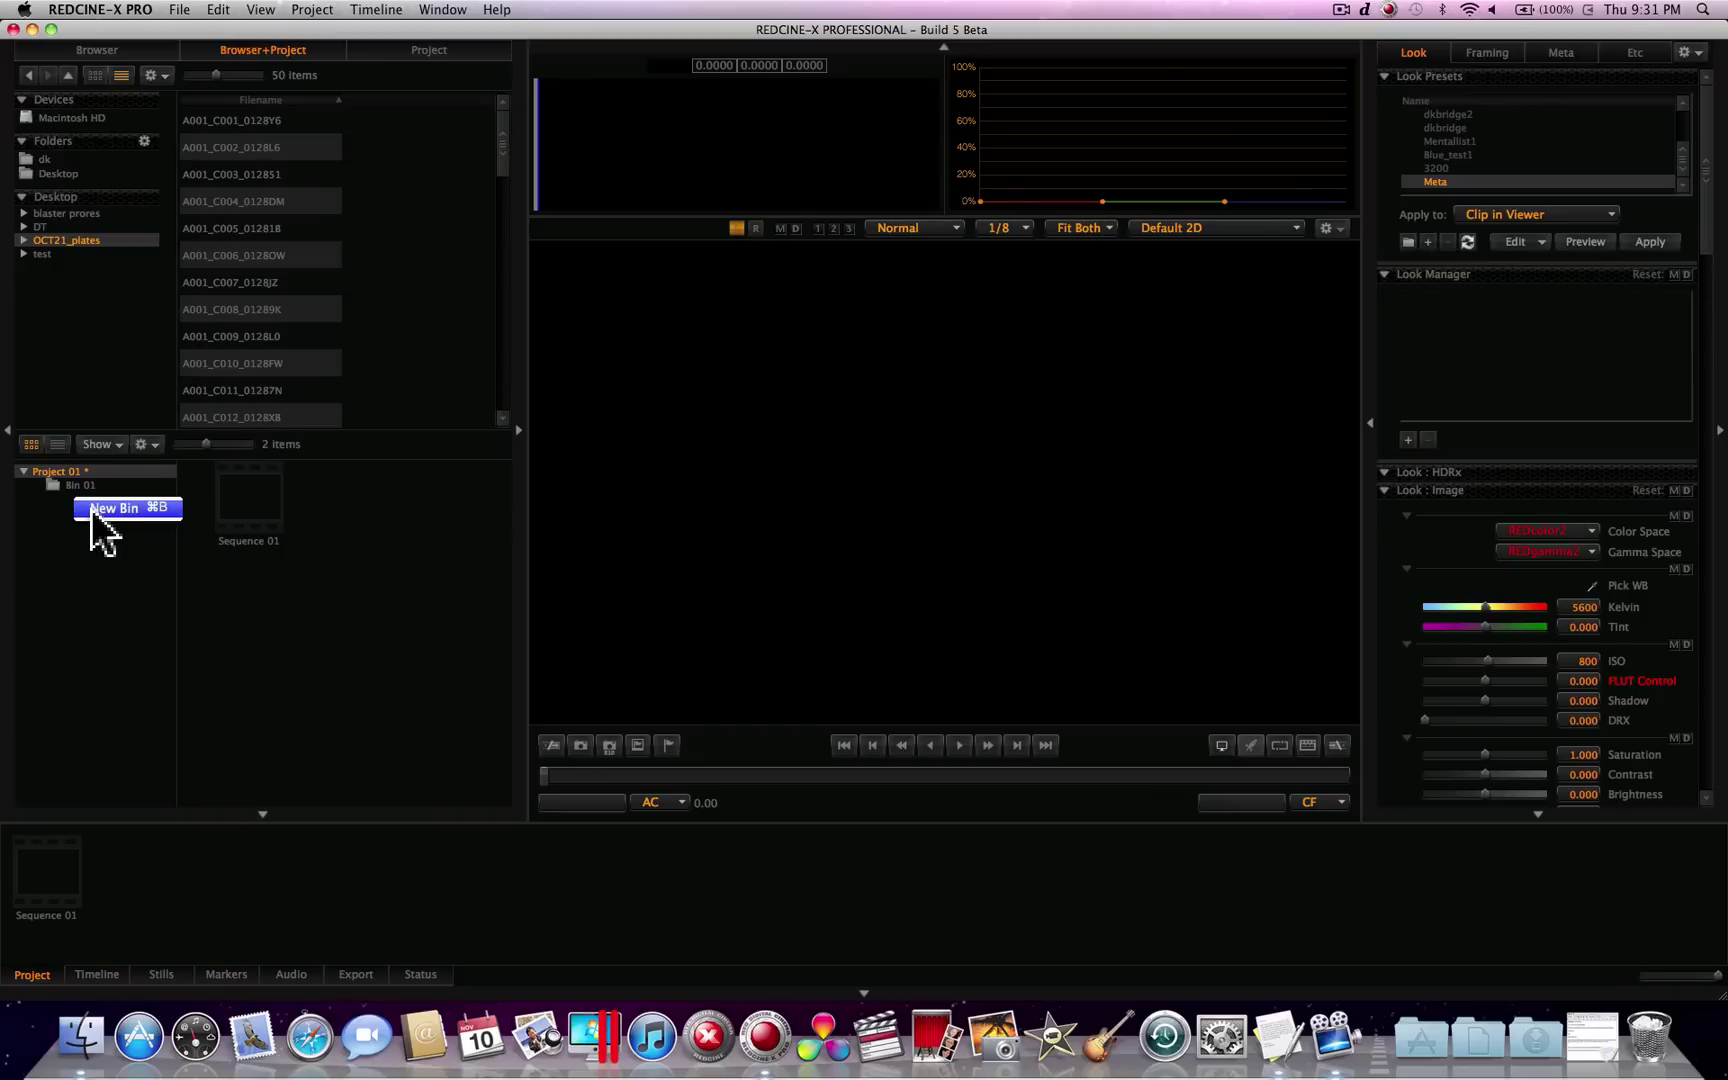
{"action": "left_click", "coordinate": [80, 588]}
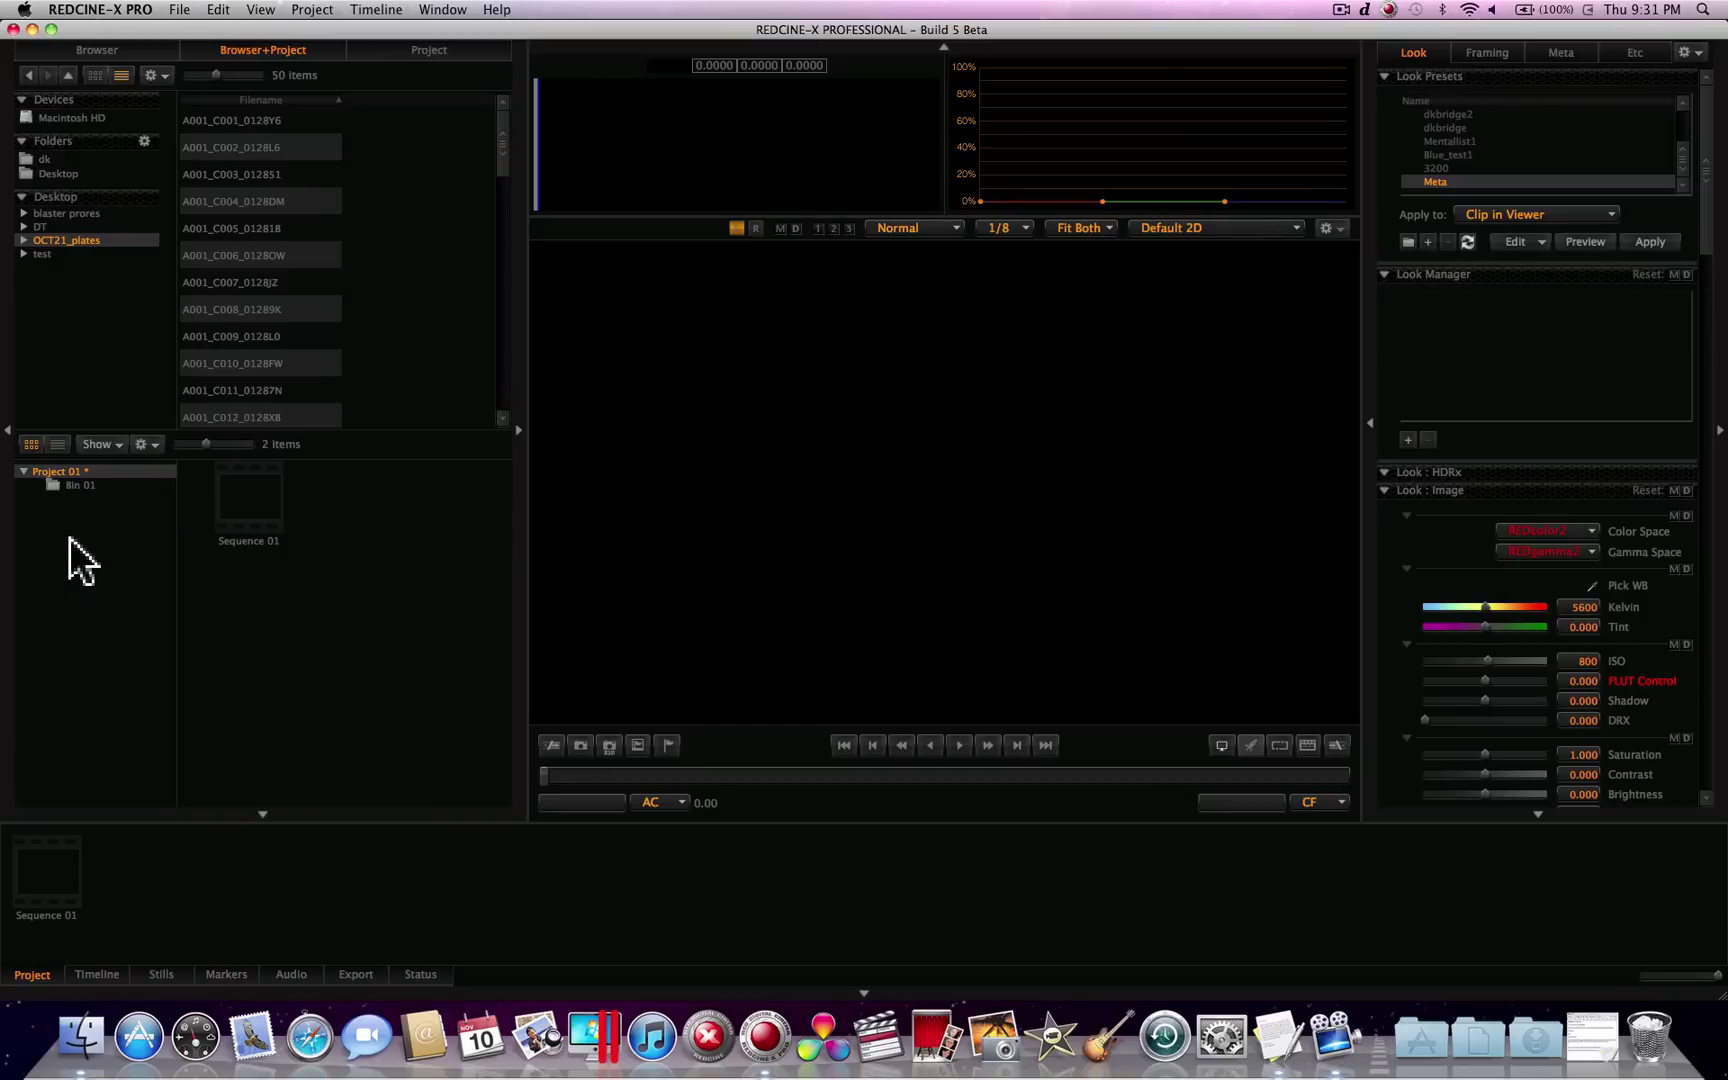
Step: Rename Bin 01 to 'Roll A1'
{"action": "right_click", "coordinate": [65, 485]}
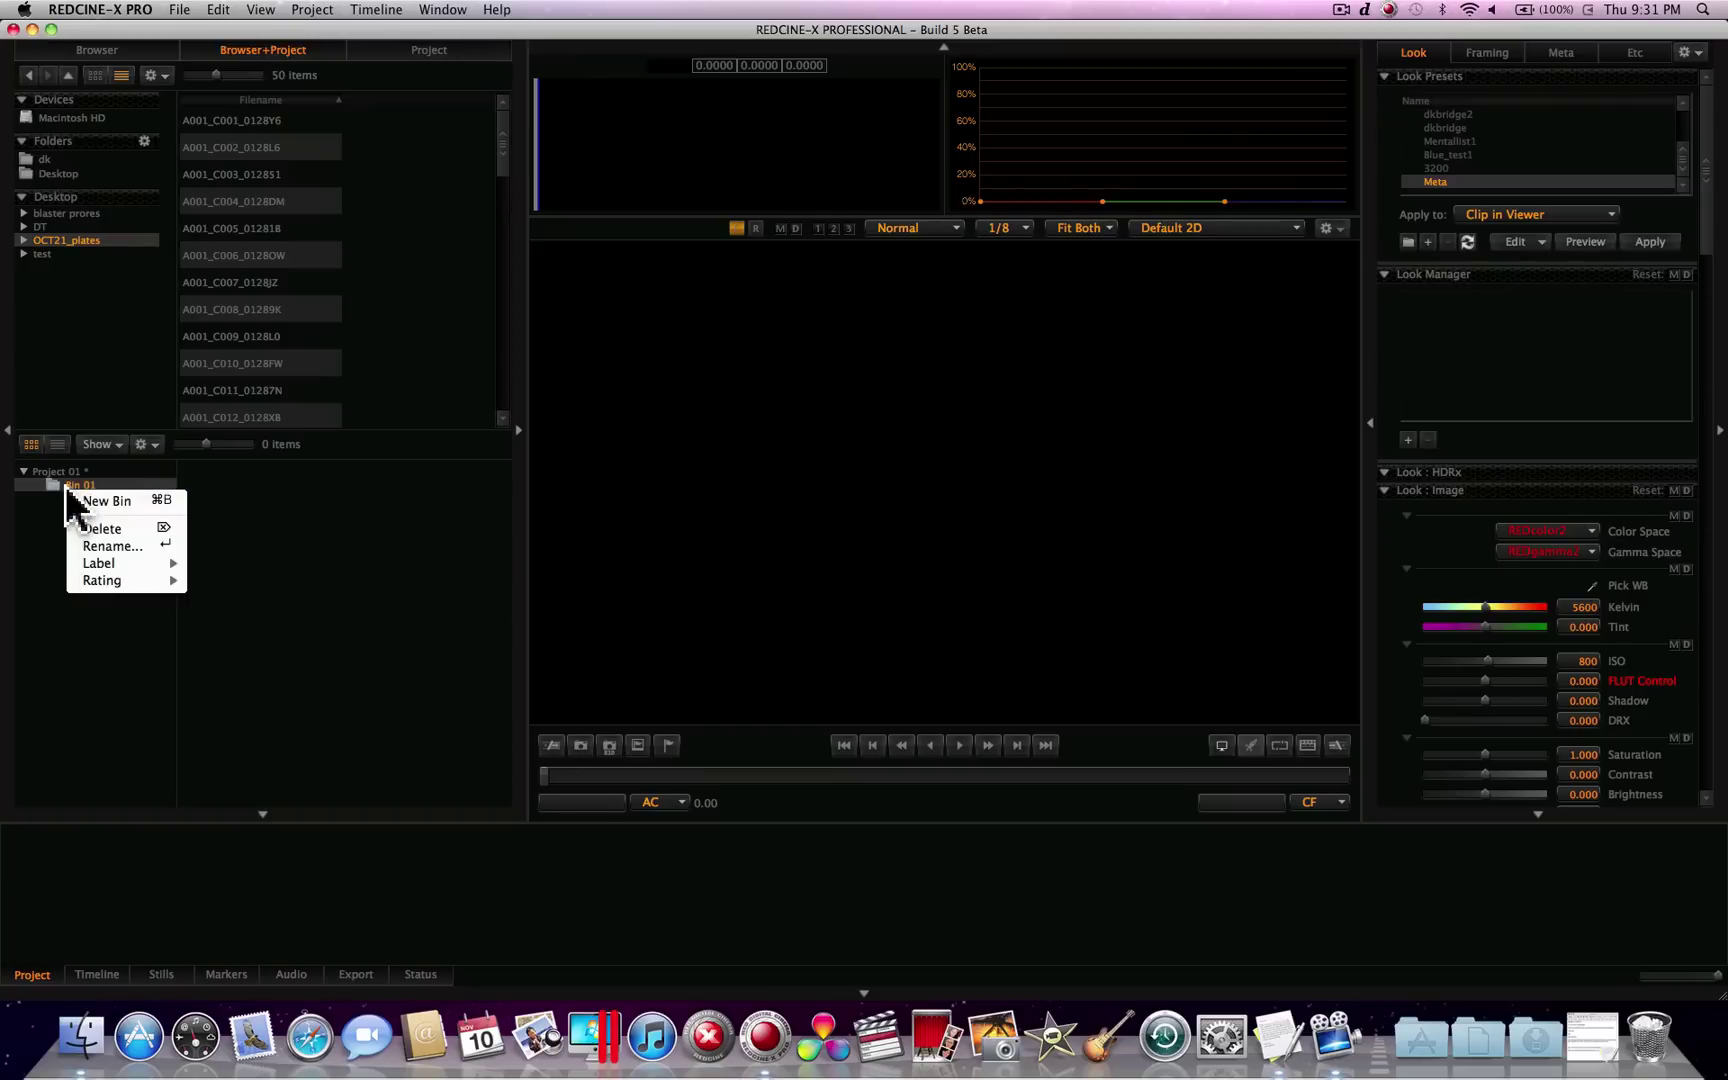
{"action": "left_click", "coordinate": [112, 546]}
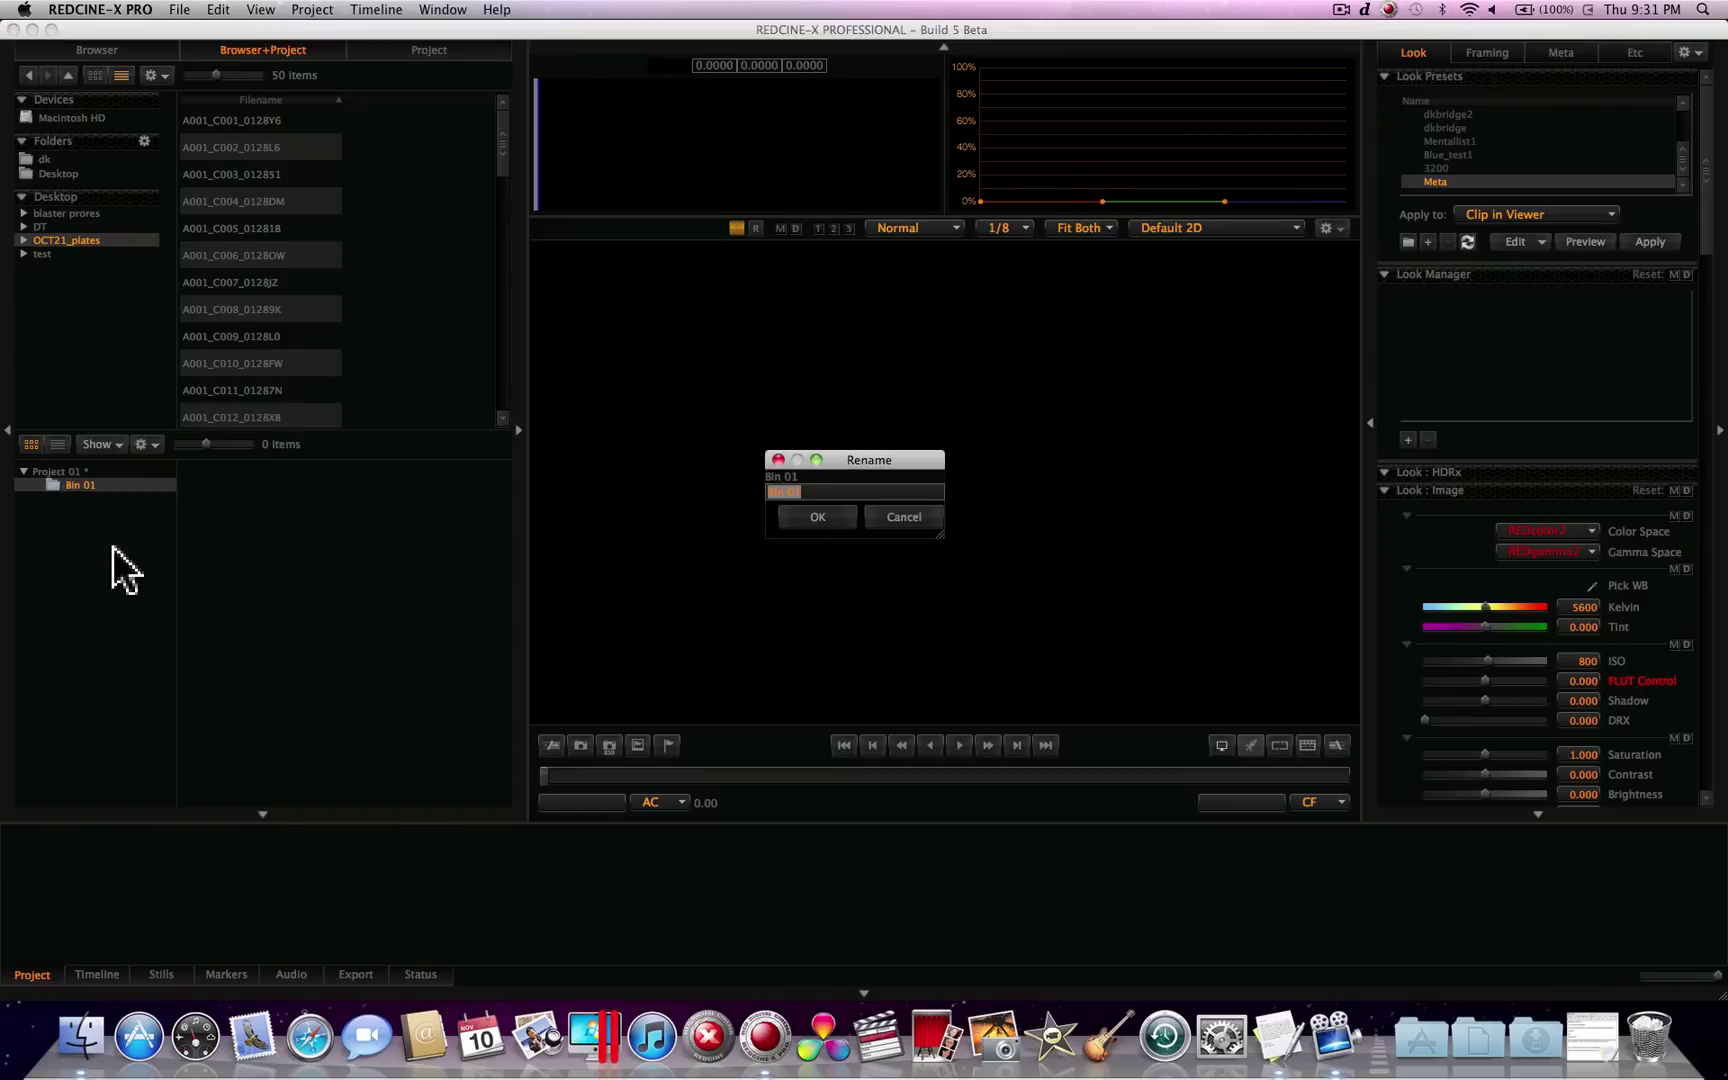
{"action": "key", "text": "BackSpace"}
{"action": "type", "text": "Roll A1"}
{"action": "key", "text": "Return"}
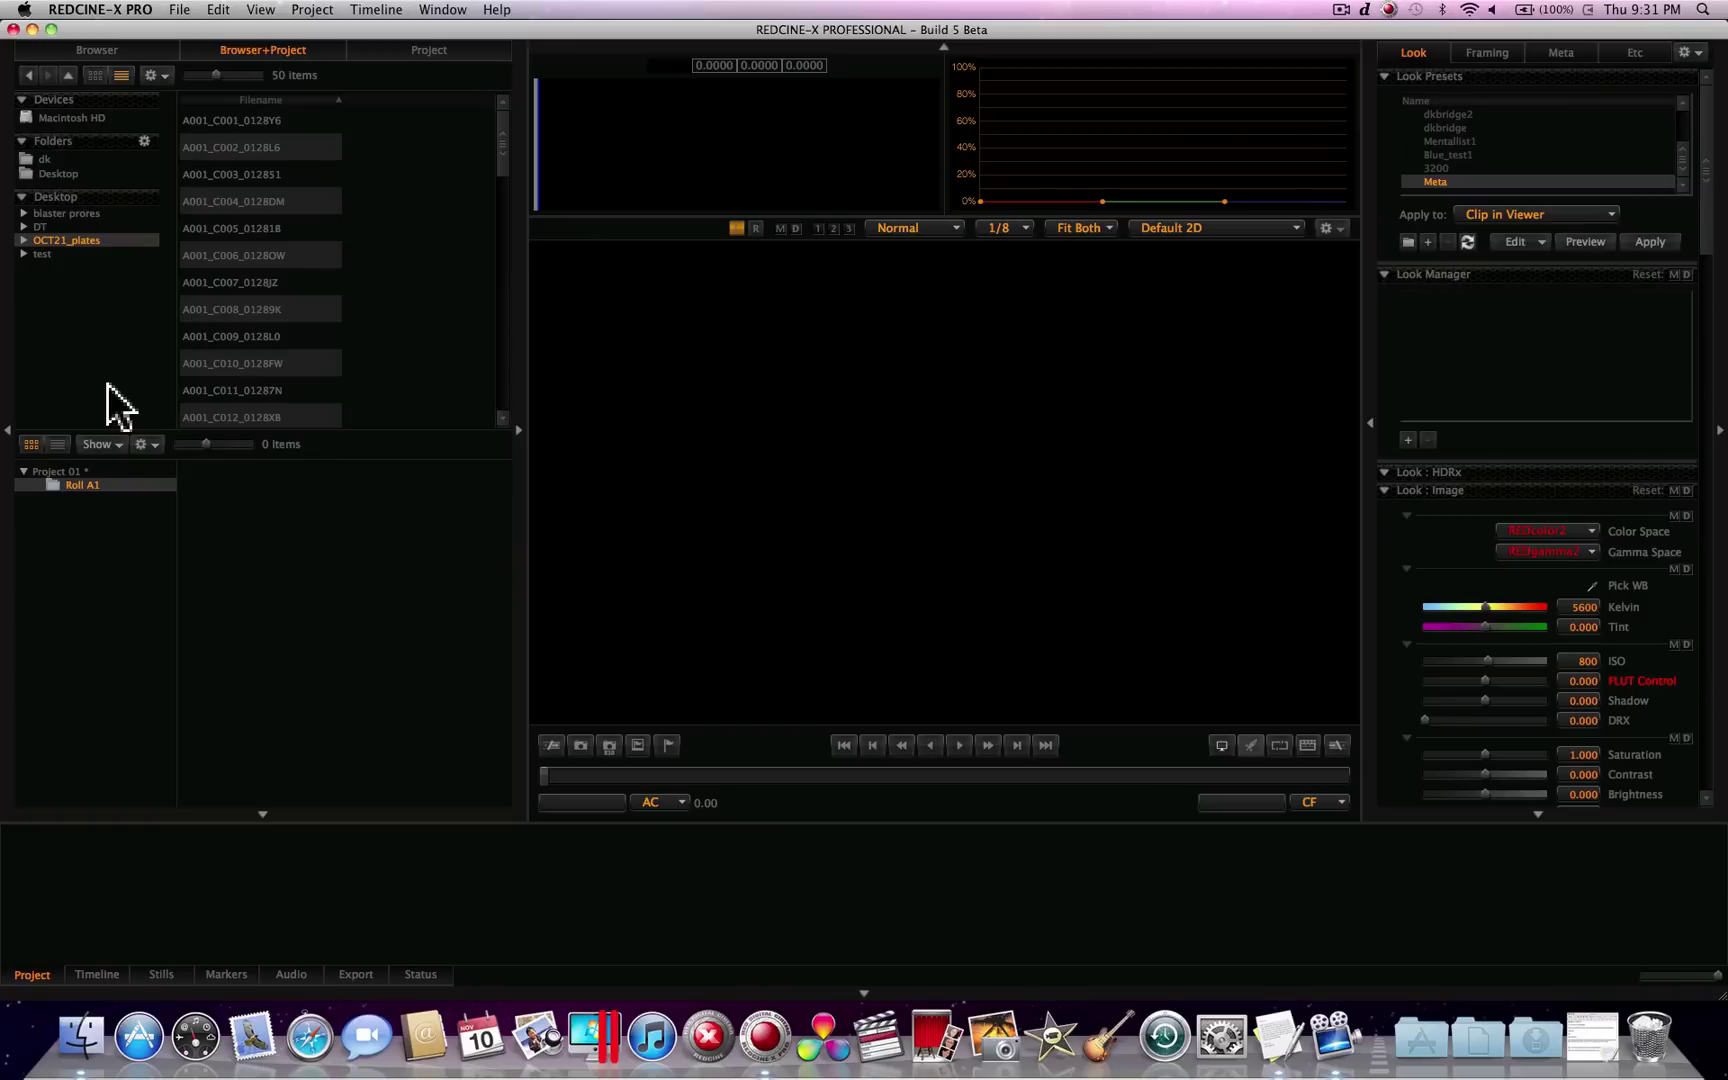
Step: Drag clip A001_C001_0128Y6 and the whole OCT21_plates folder into Roll A1, giving 50 clips
{"action": "left_click", "coordinate": [210, 120]}
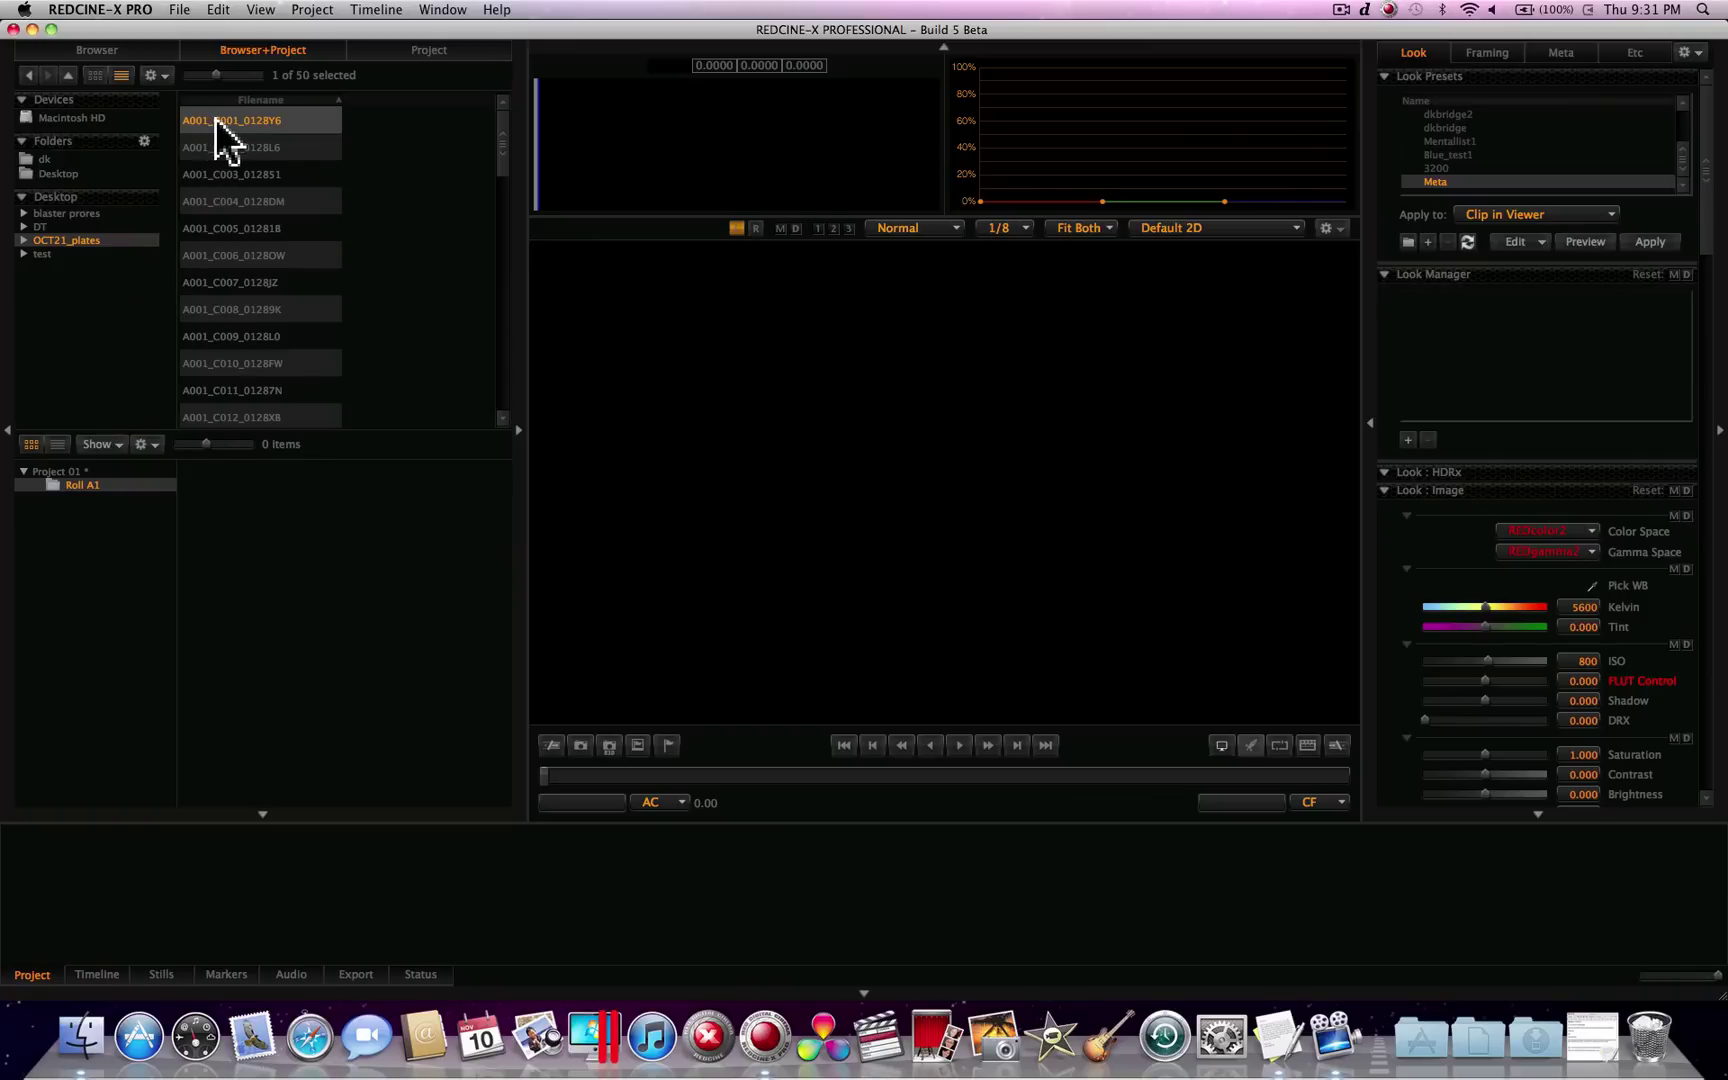
{"action": "left_click_drag", "start_coordinate": [215, 118], "coordinate": [108, 488]}
{"action": "left_click_drag", "start_coordinate": [47, 245], "coordinate": [83, 490]}
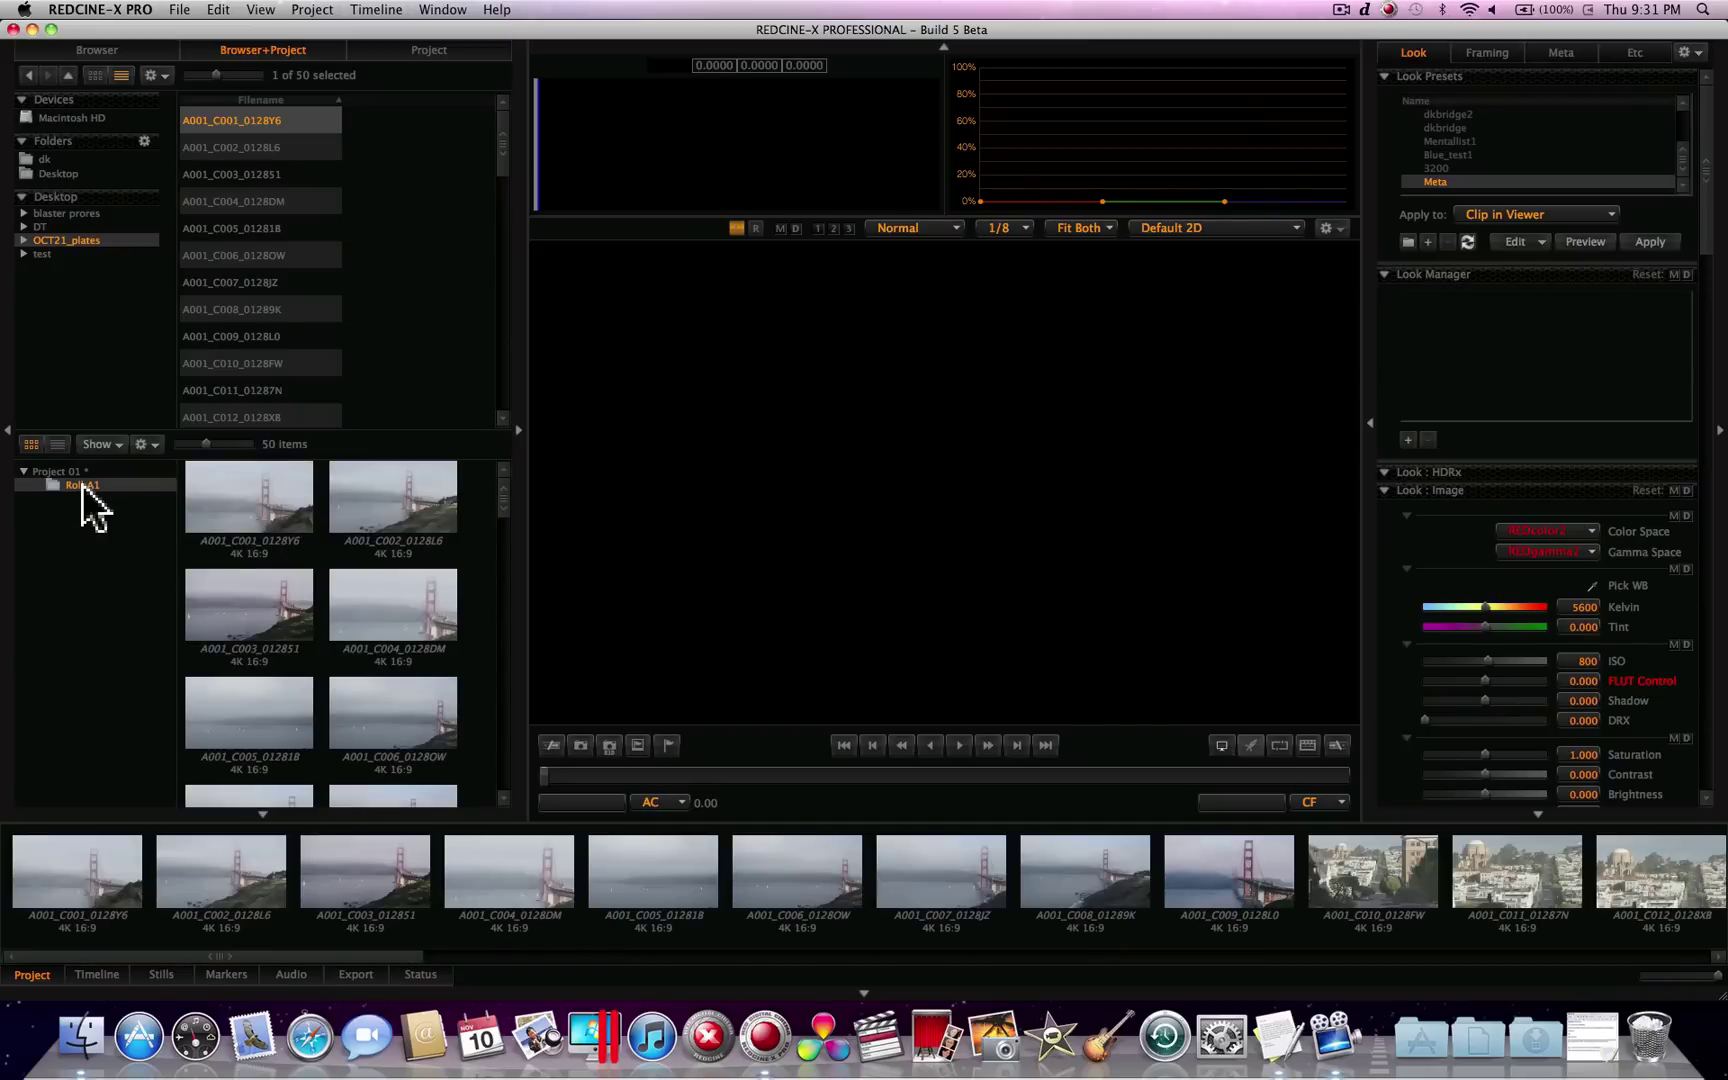
{"action": "left_click", "coordinate": [272, 528]}
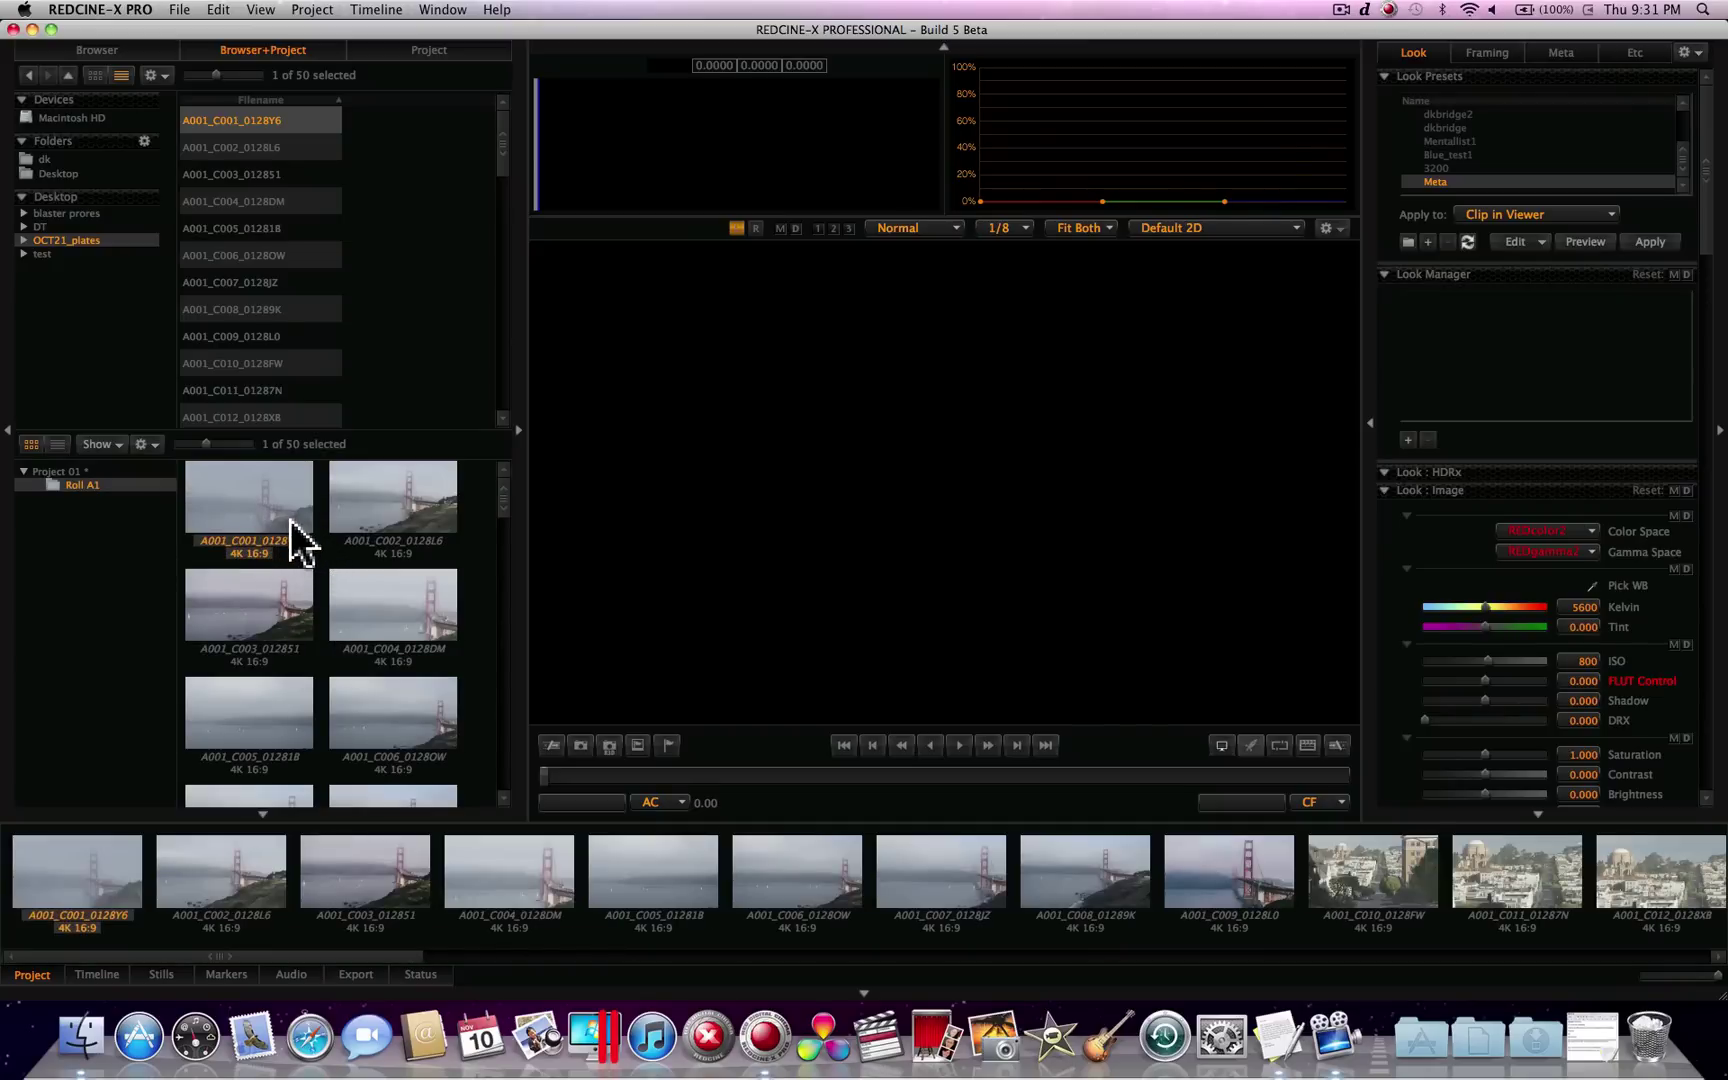
{"action": "left_click", "coordinate": [255, 598]}
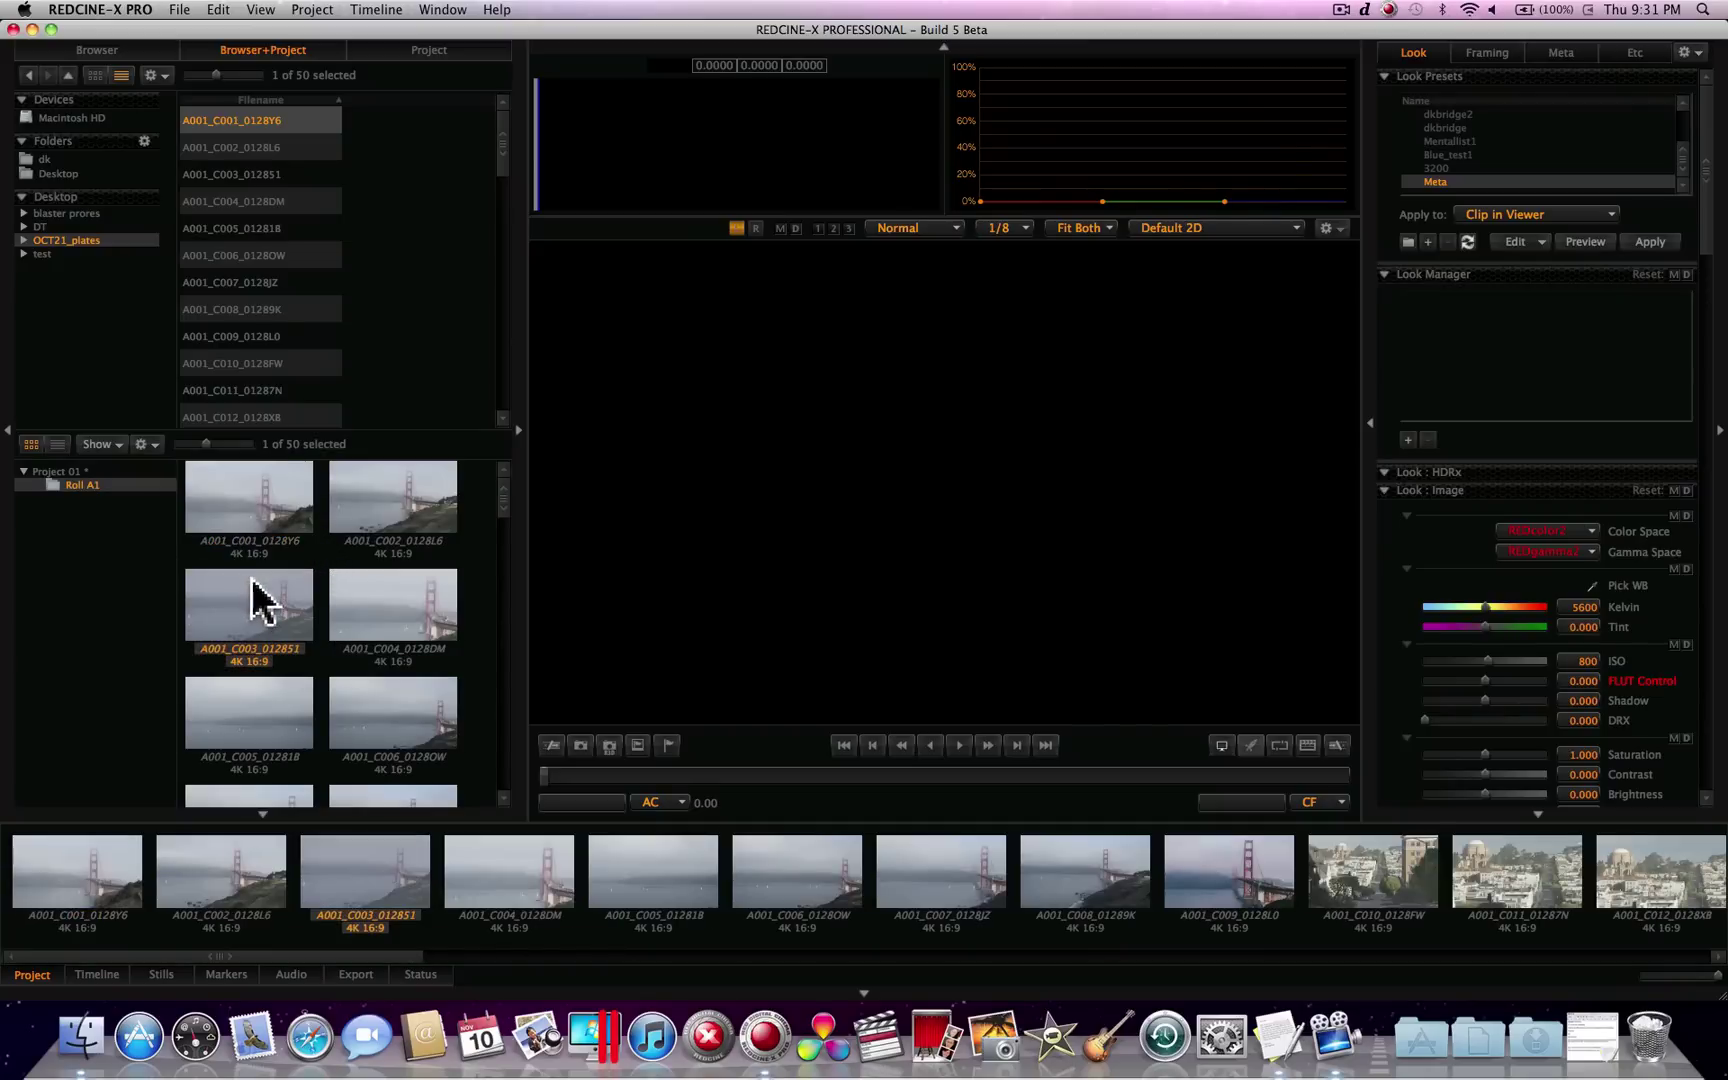
{"action": "left_click", "coordinate": [375, 612]}
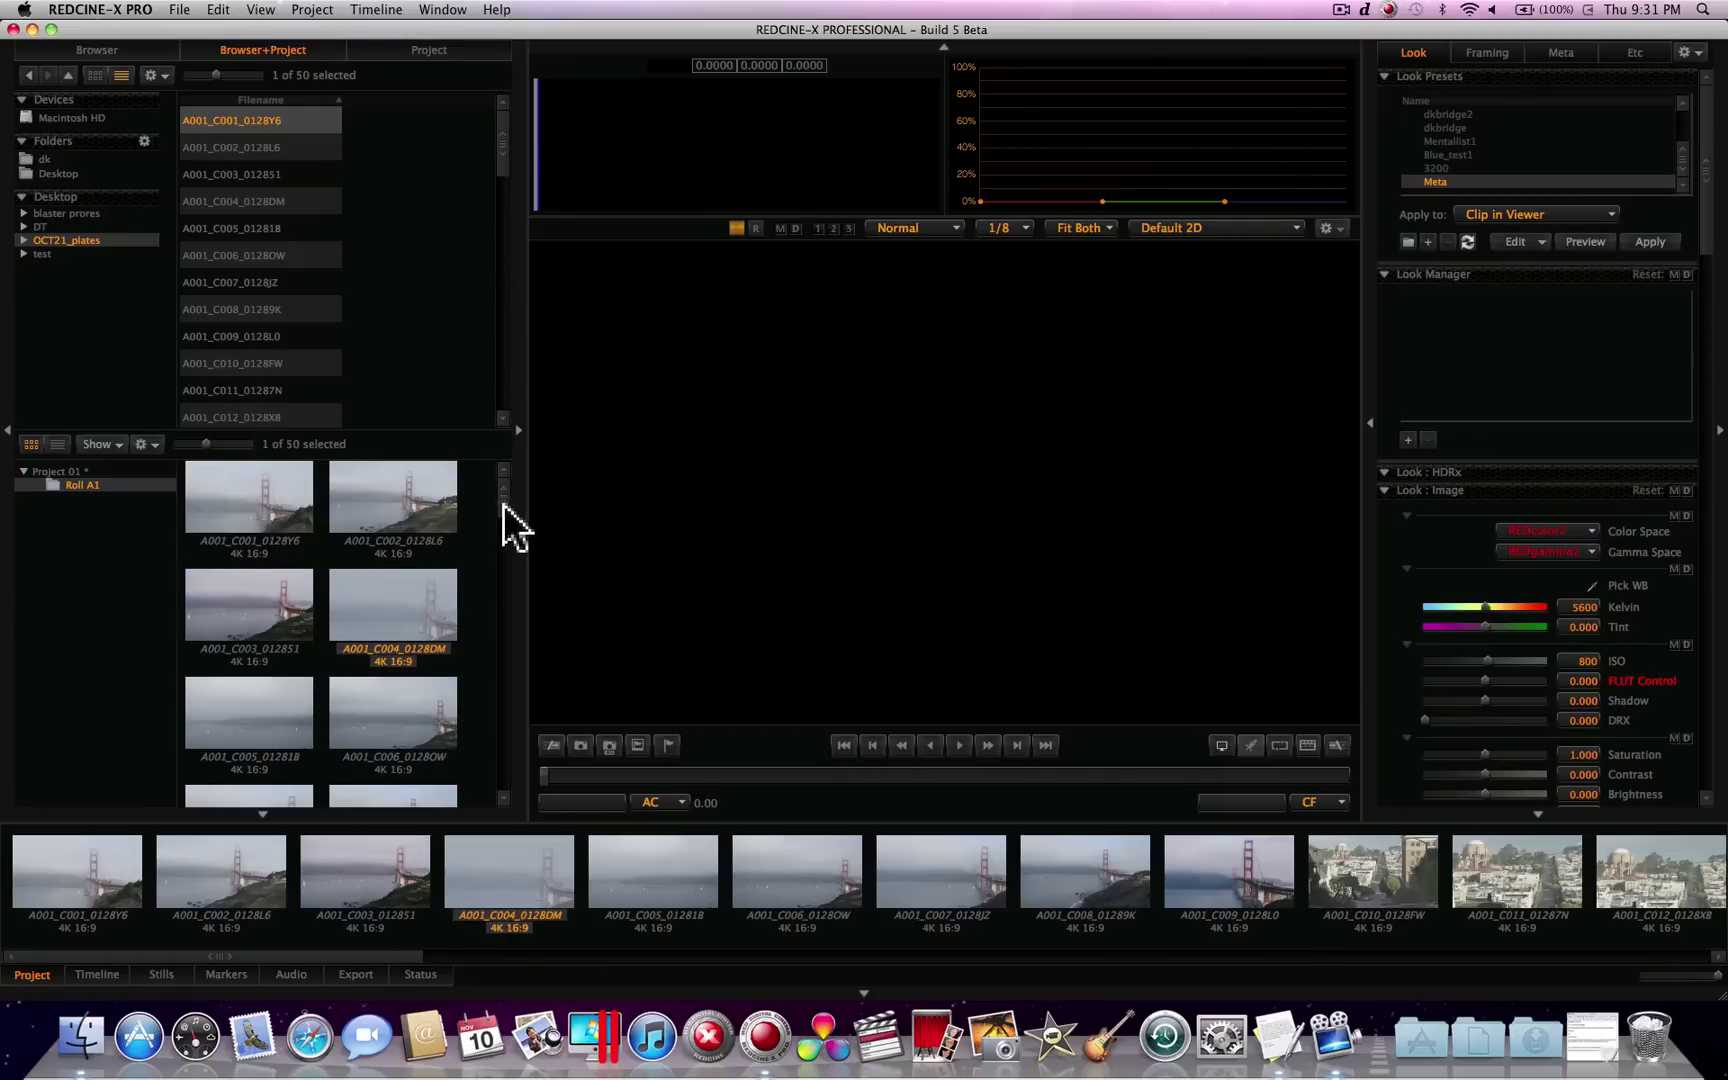
{"action": "mouse_move", "coordinate": [503, 503]}
{"action": "left_mouse_down"}
{"action": "mouse_move", "coordinate": [491, 780]}
{"action": "mouse_move", "coordinate": [510, 490]}
{"action": "left_mouse_up"}
{"action": "mouse_move", "coordinate": [362, 512]}
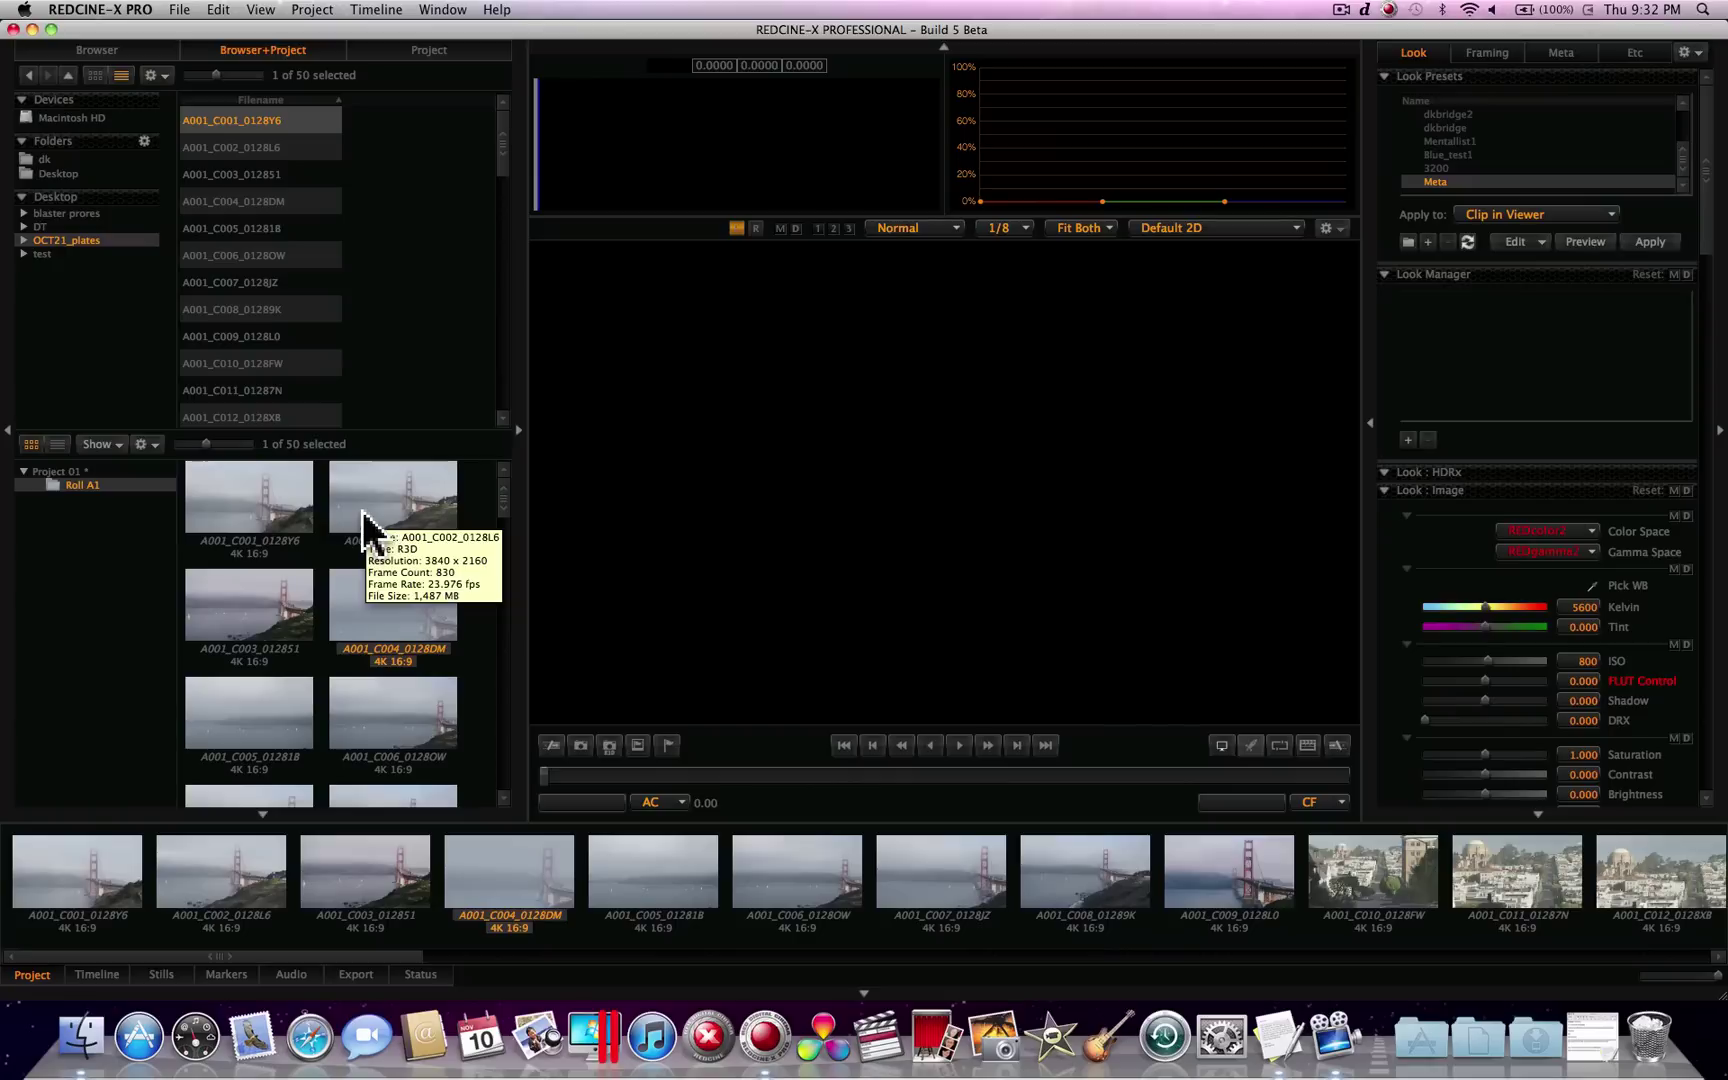
Step: Load A001_C001_0128Y6 from Roll A1 into the viewer with histogram and RGB parade
{"action": "left_click", "coordinate": [262, 500]}
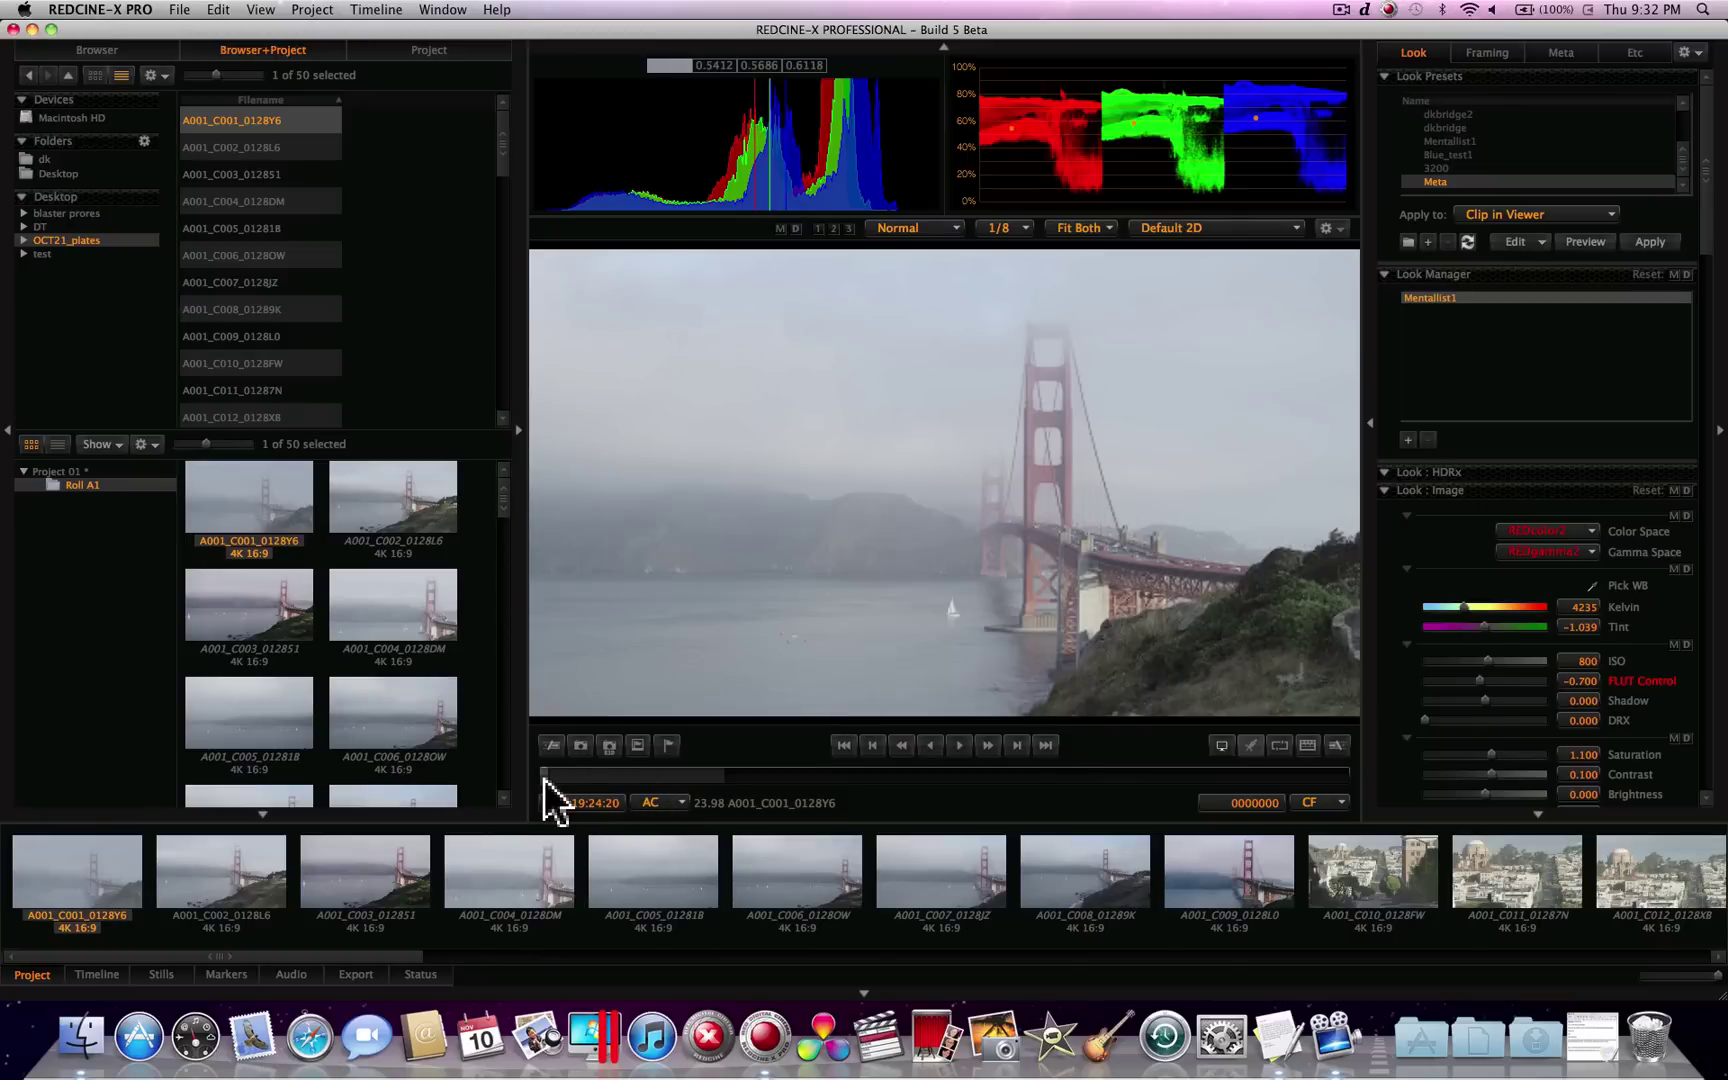
Step: Scrub the playhead forward to around frame 236 of A001_C001_0128Y6
{"action": "left_click_drag", "start_coordinate": [544, 783], "coordinate": [683, 768]}
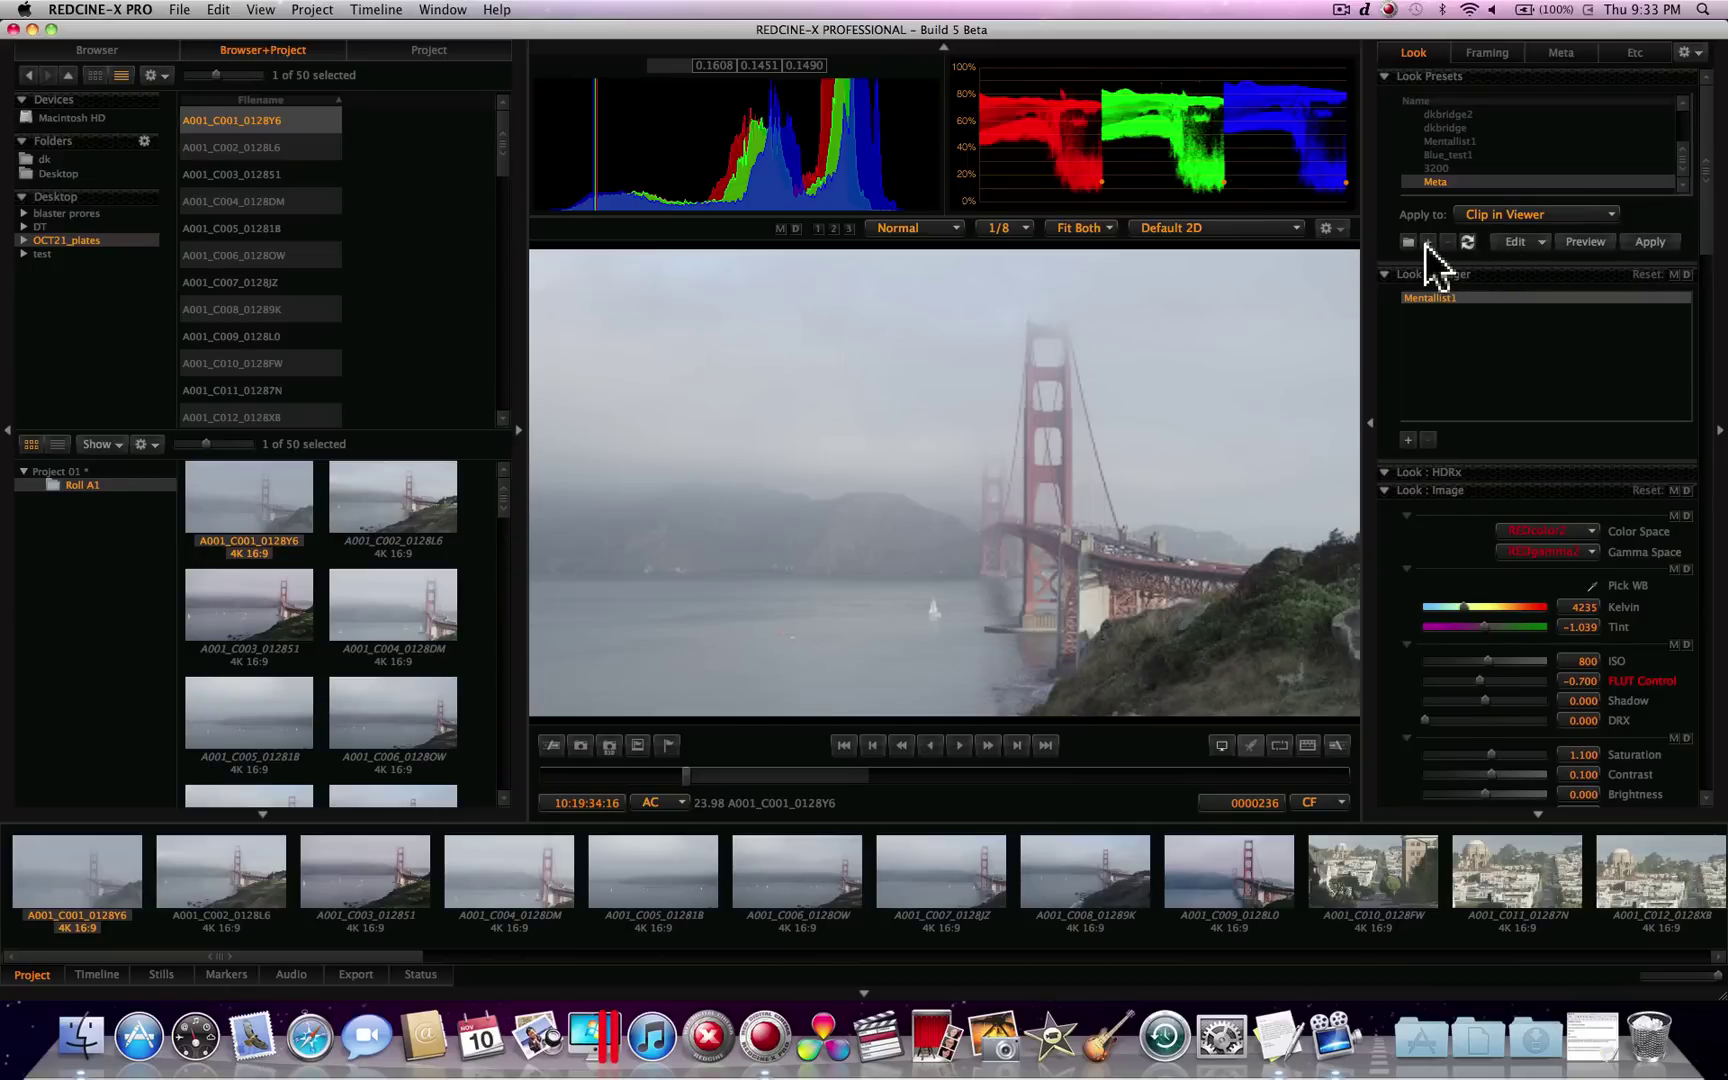
Step: Set Color Space to REDcolor and Gamma Space to REDgamma, after briefly trying REDlogFilm
{"action": "left_click", "coordinate": [1587, 553]}
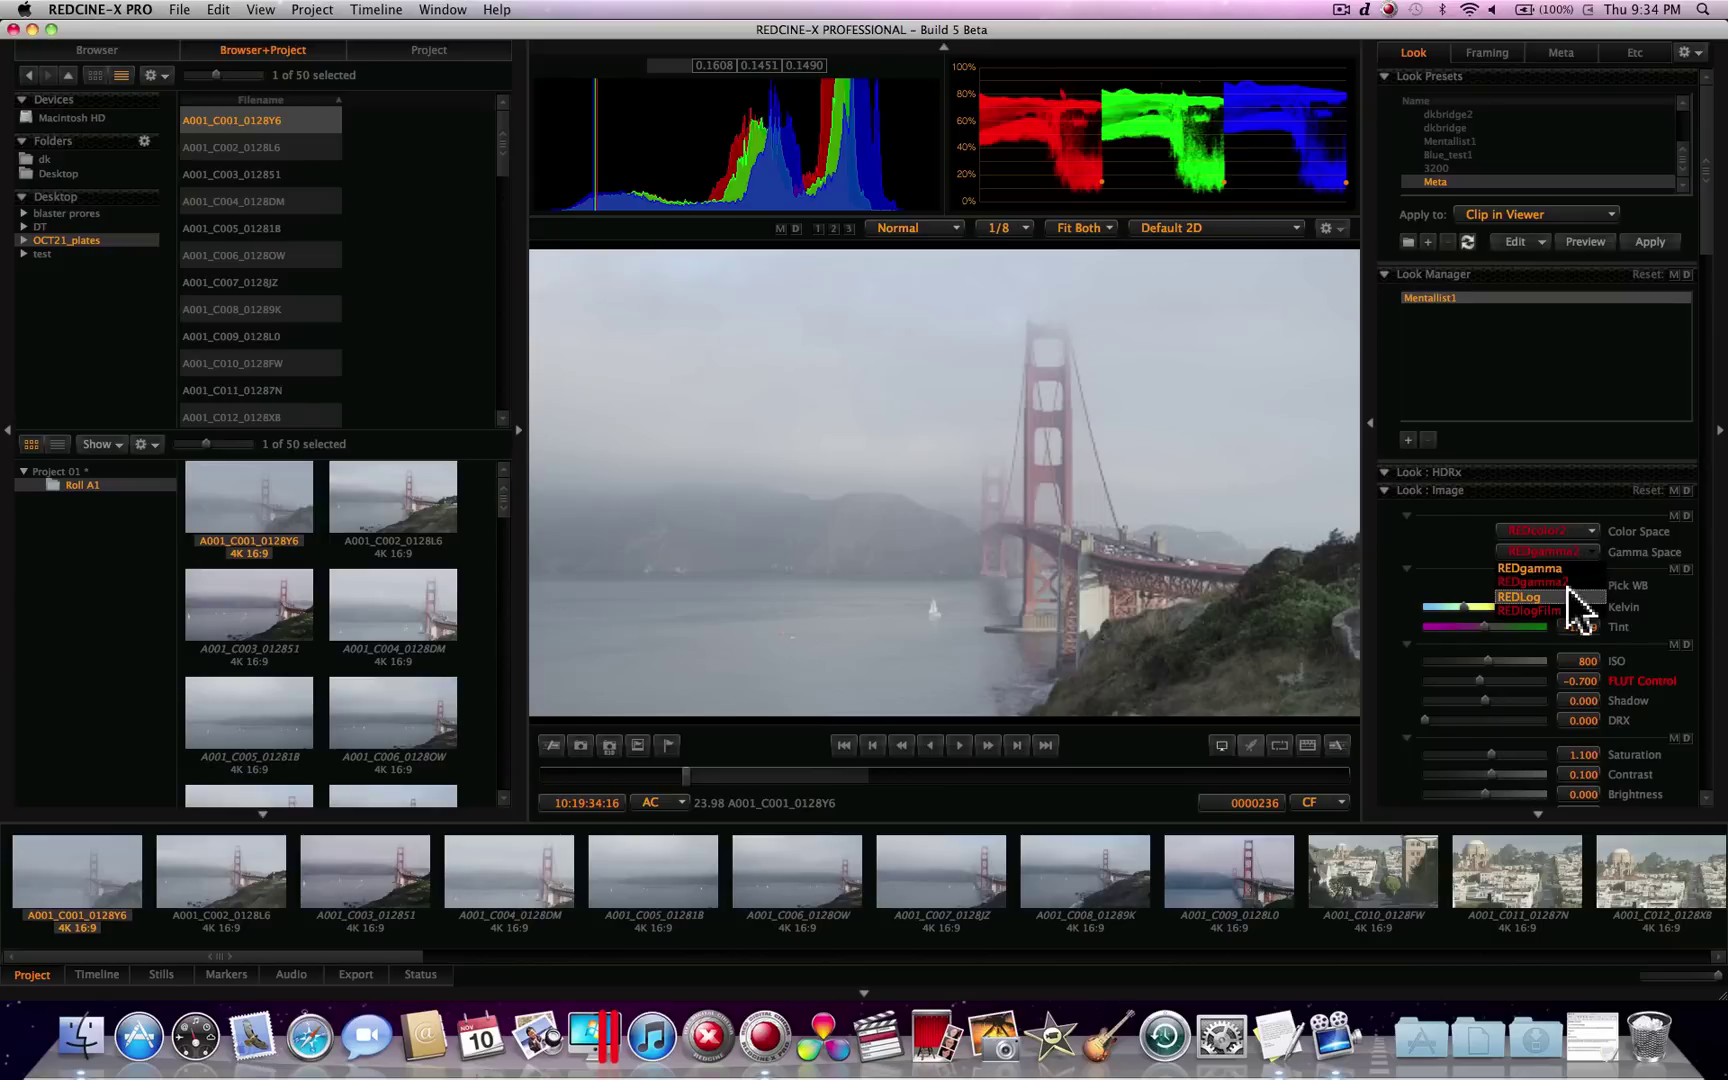
{"action": "left_click", "coordinate": [1544, 609]}
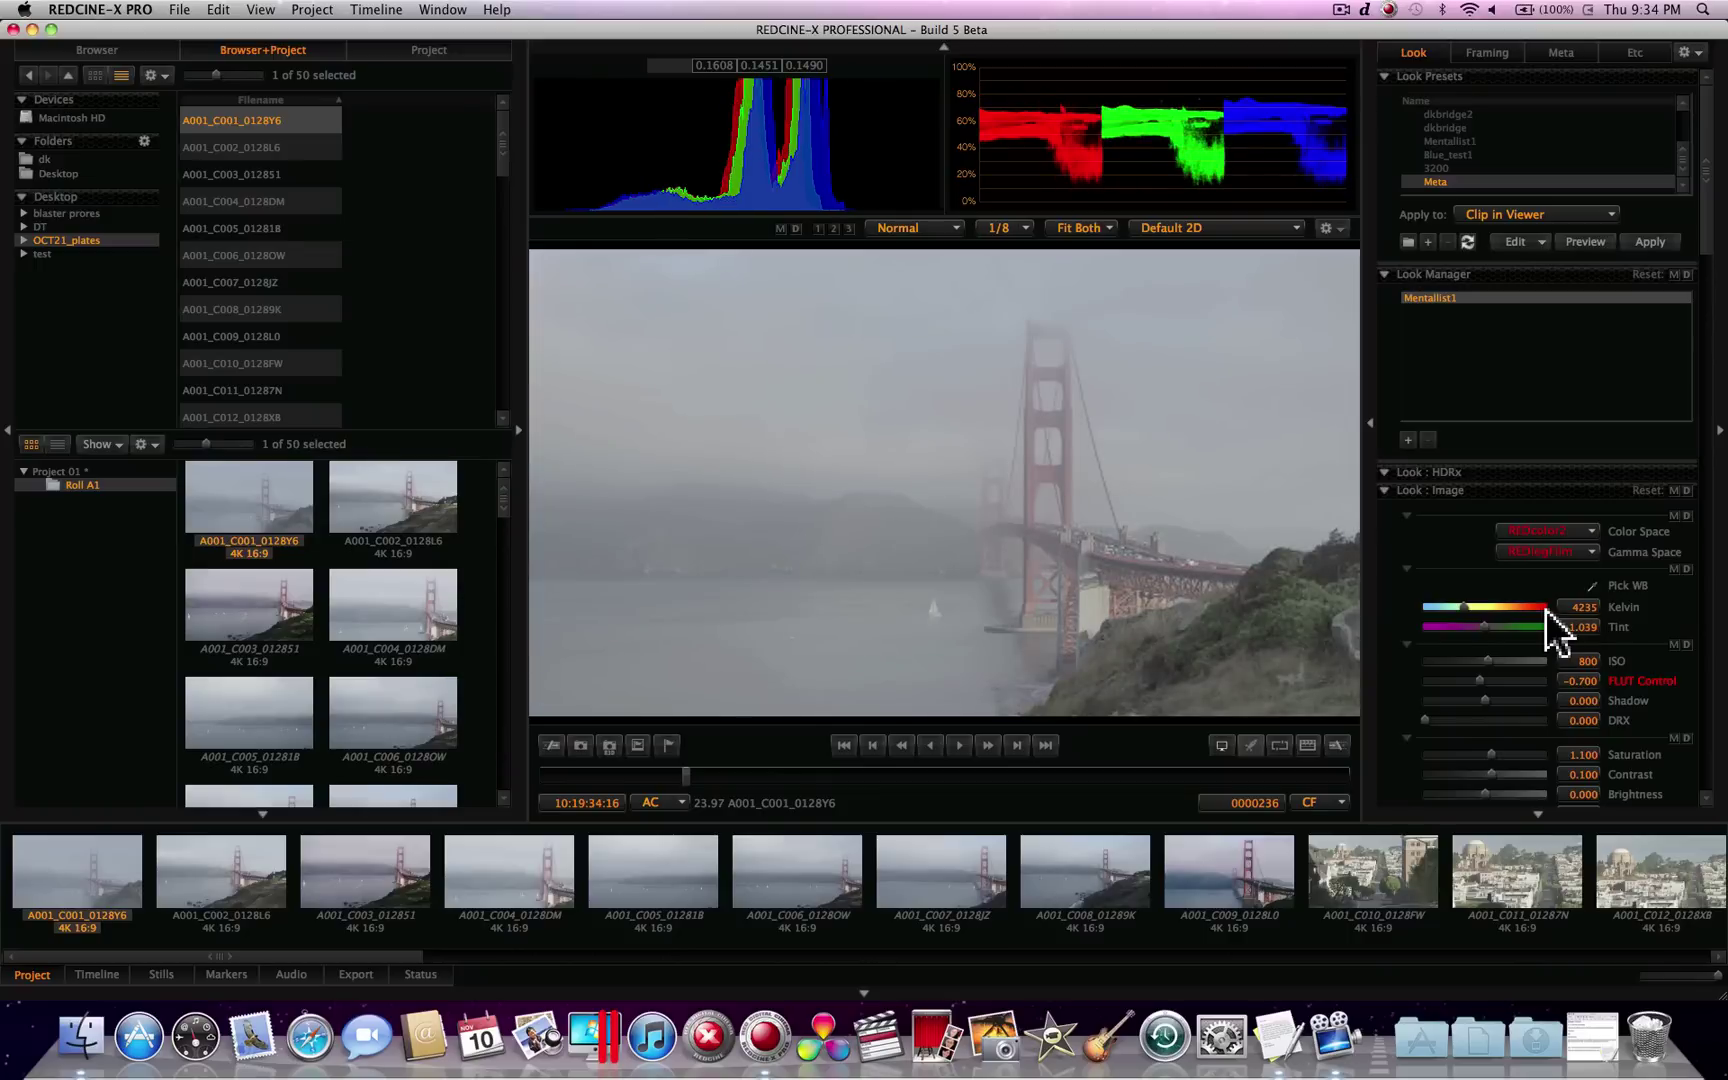
{"action": "left_click", "coordinate": [1558, 529]}
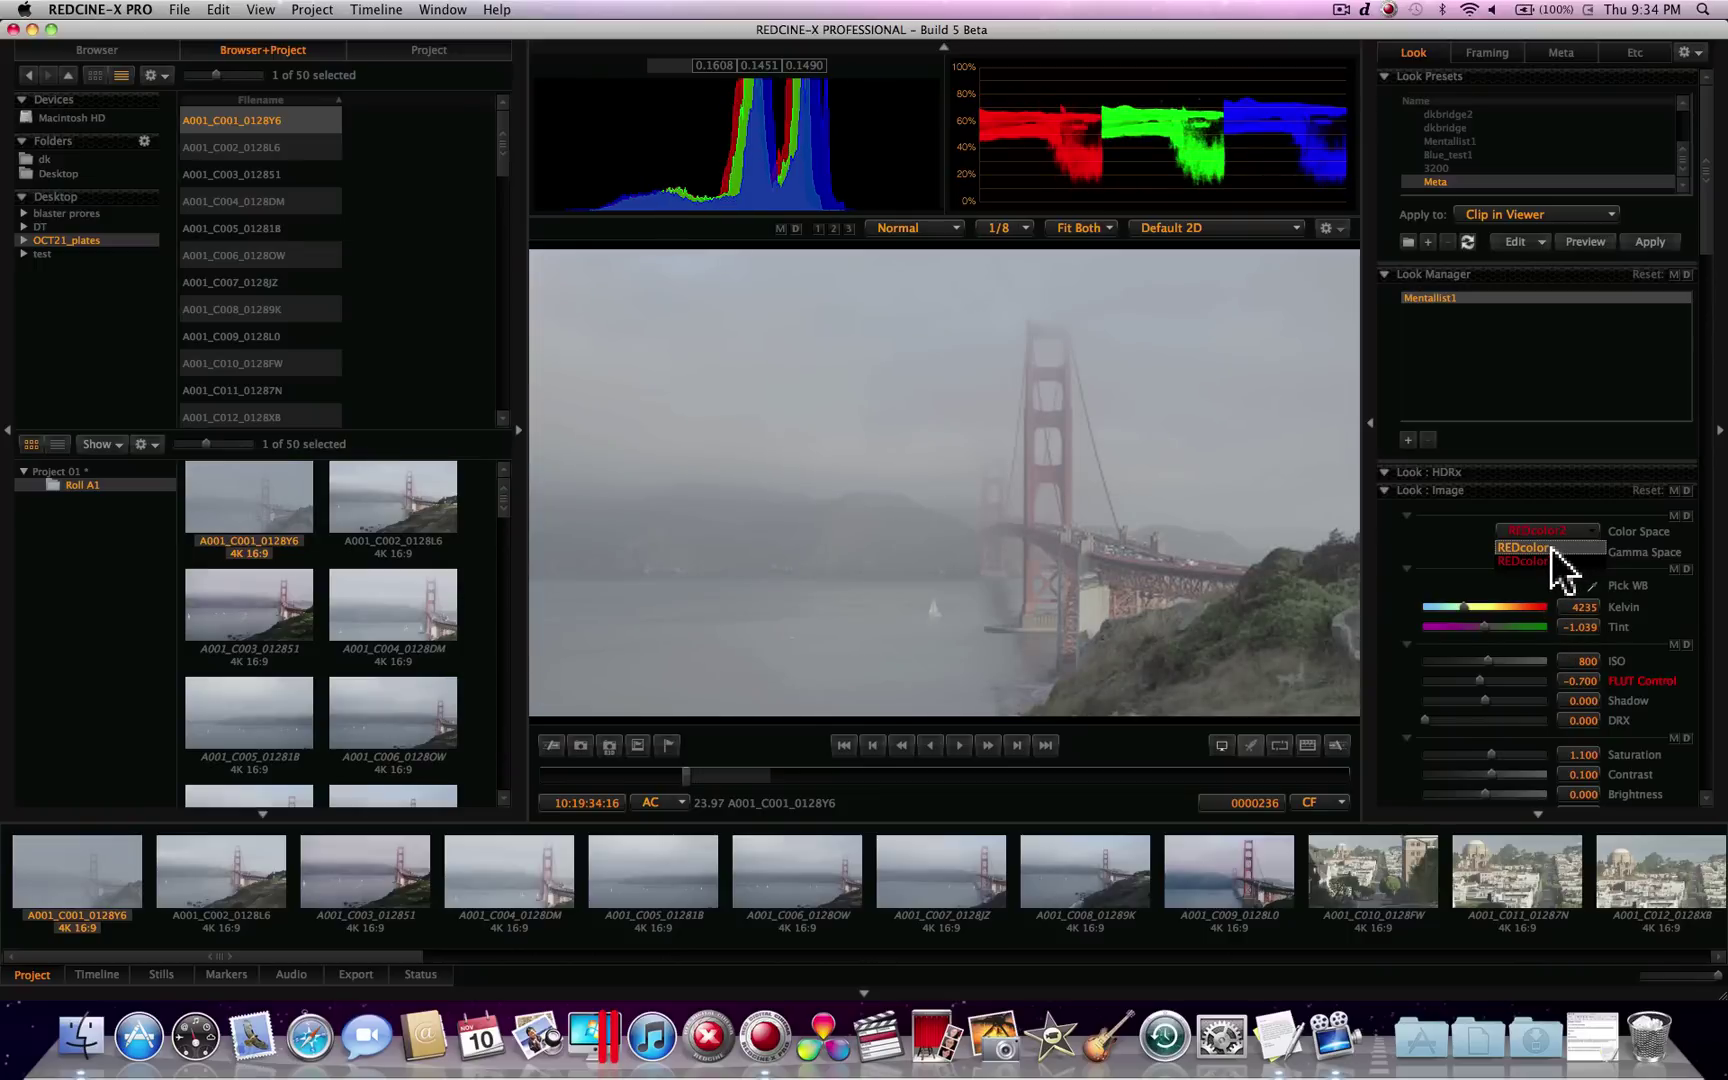
{"action": "left_click", "coordinate": [1551, 548]}
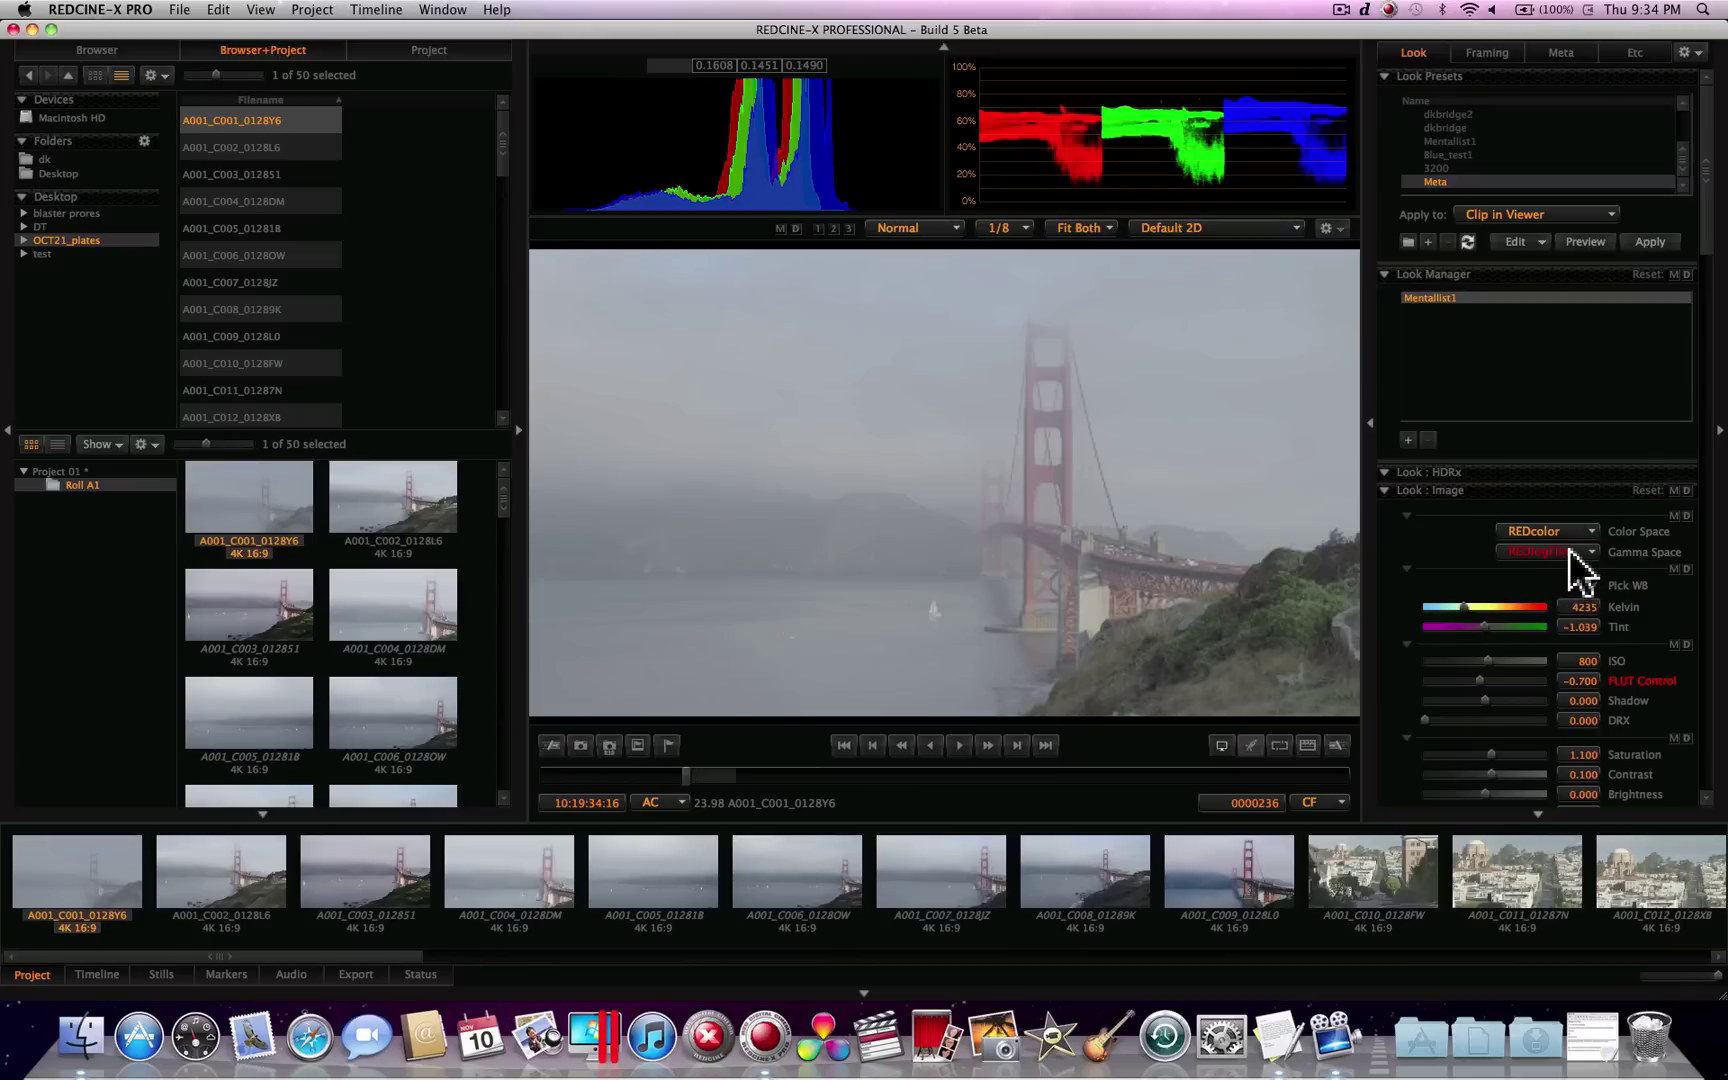
{"action": "left_click", "coordinate": [1567, 551]}
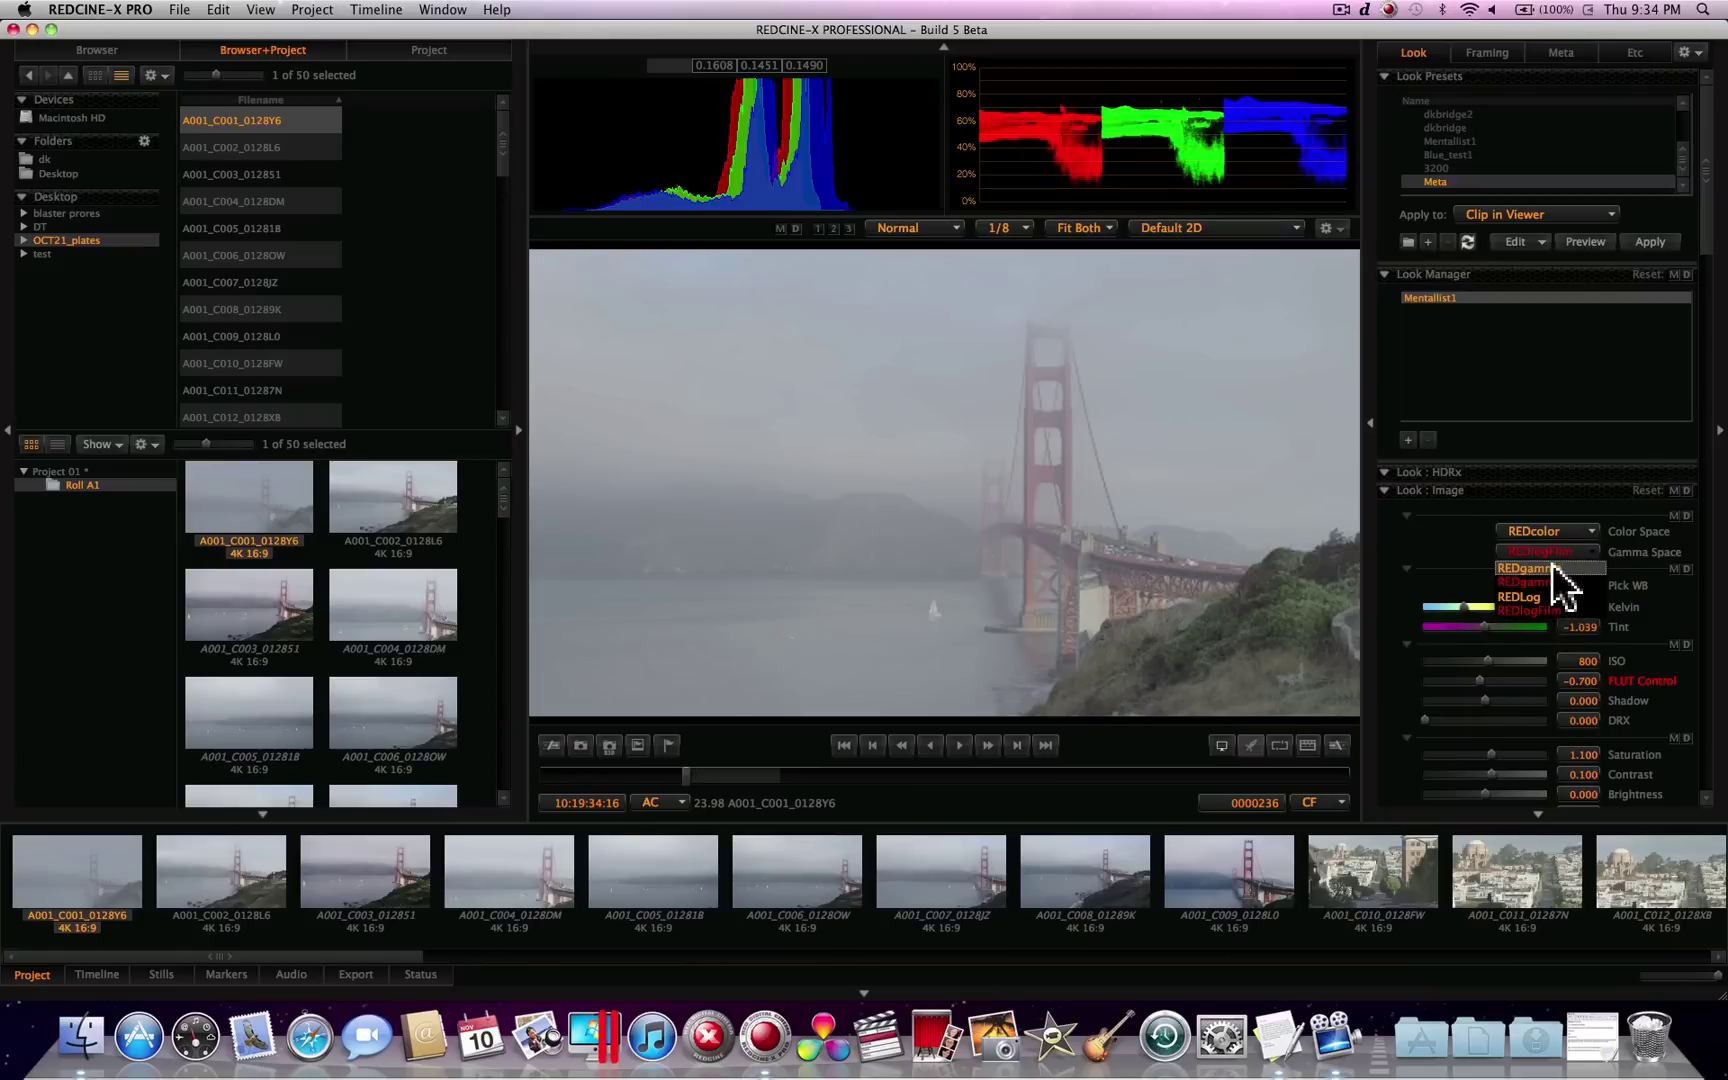
{"action": "left_click", "coordinate": [1552, 566]}
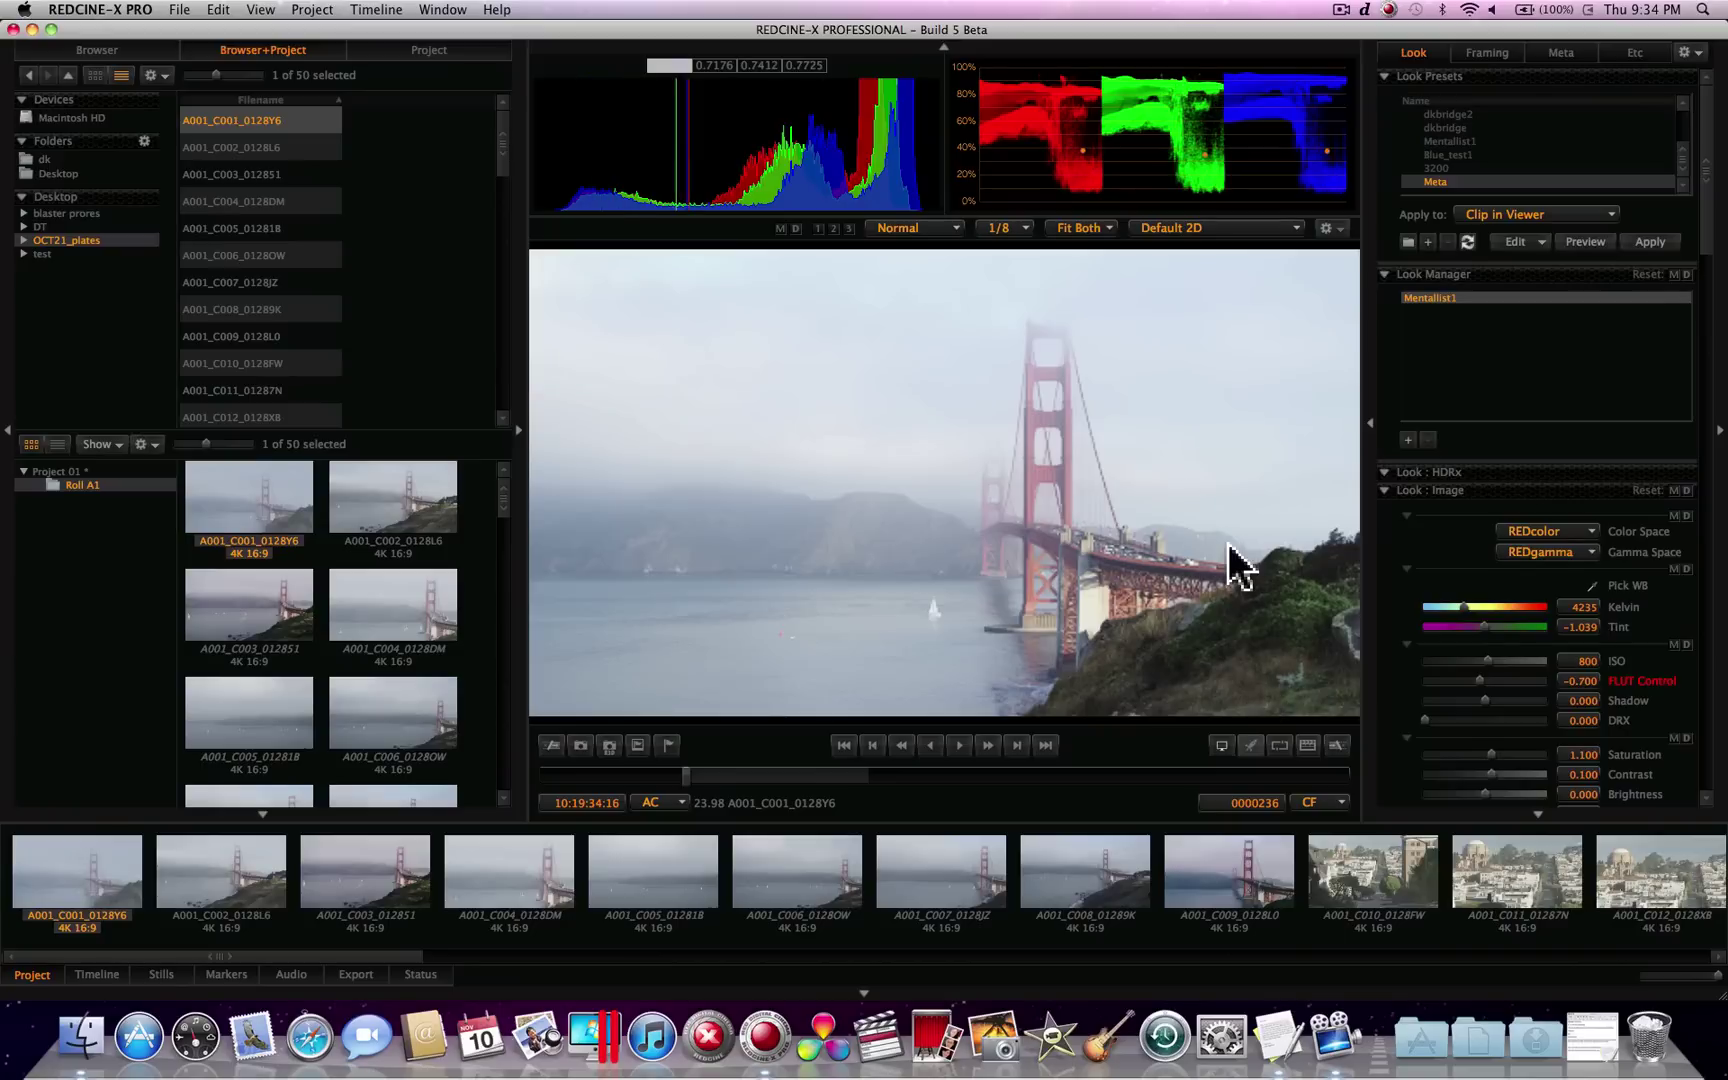
Step: Play the clip and pause it, keeping the viewer at 1/8 resolution
{"action": "left_click", "coordinate": [1023, 228]}
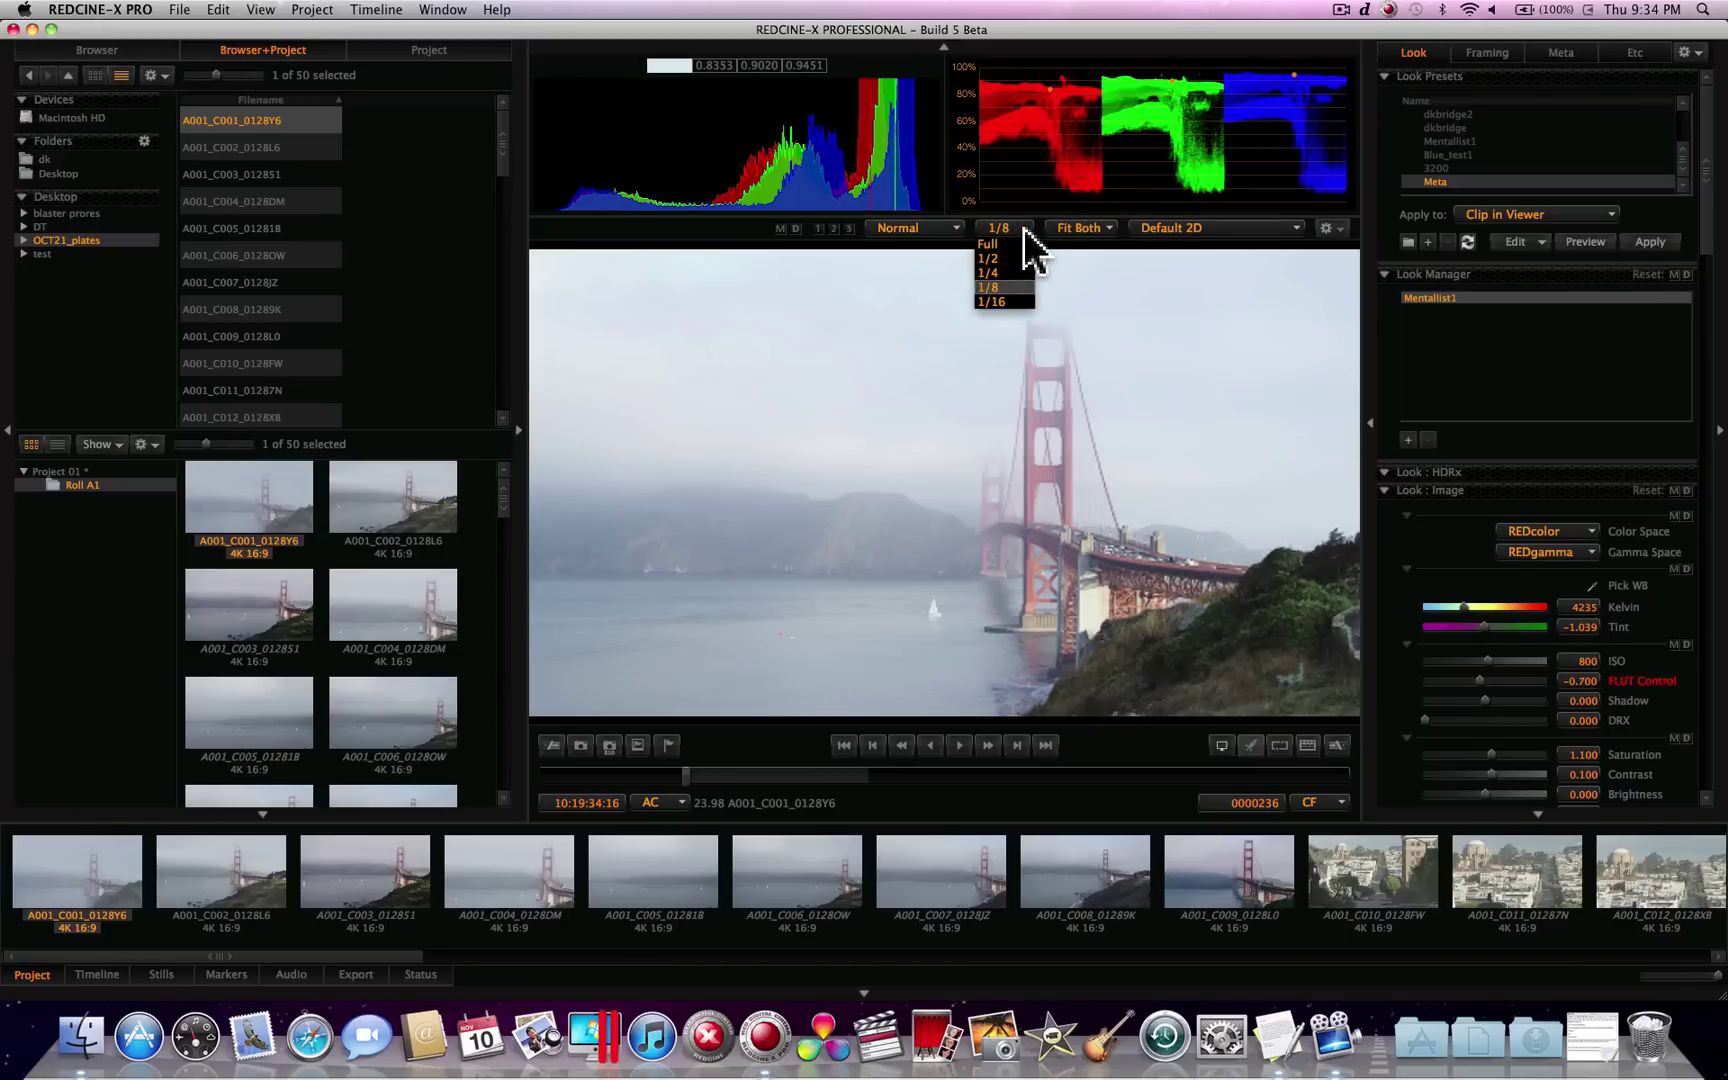
{"action": "left_click", "coordinate": [1007, 290]}
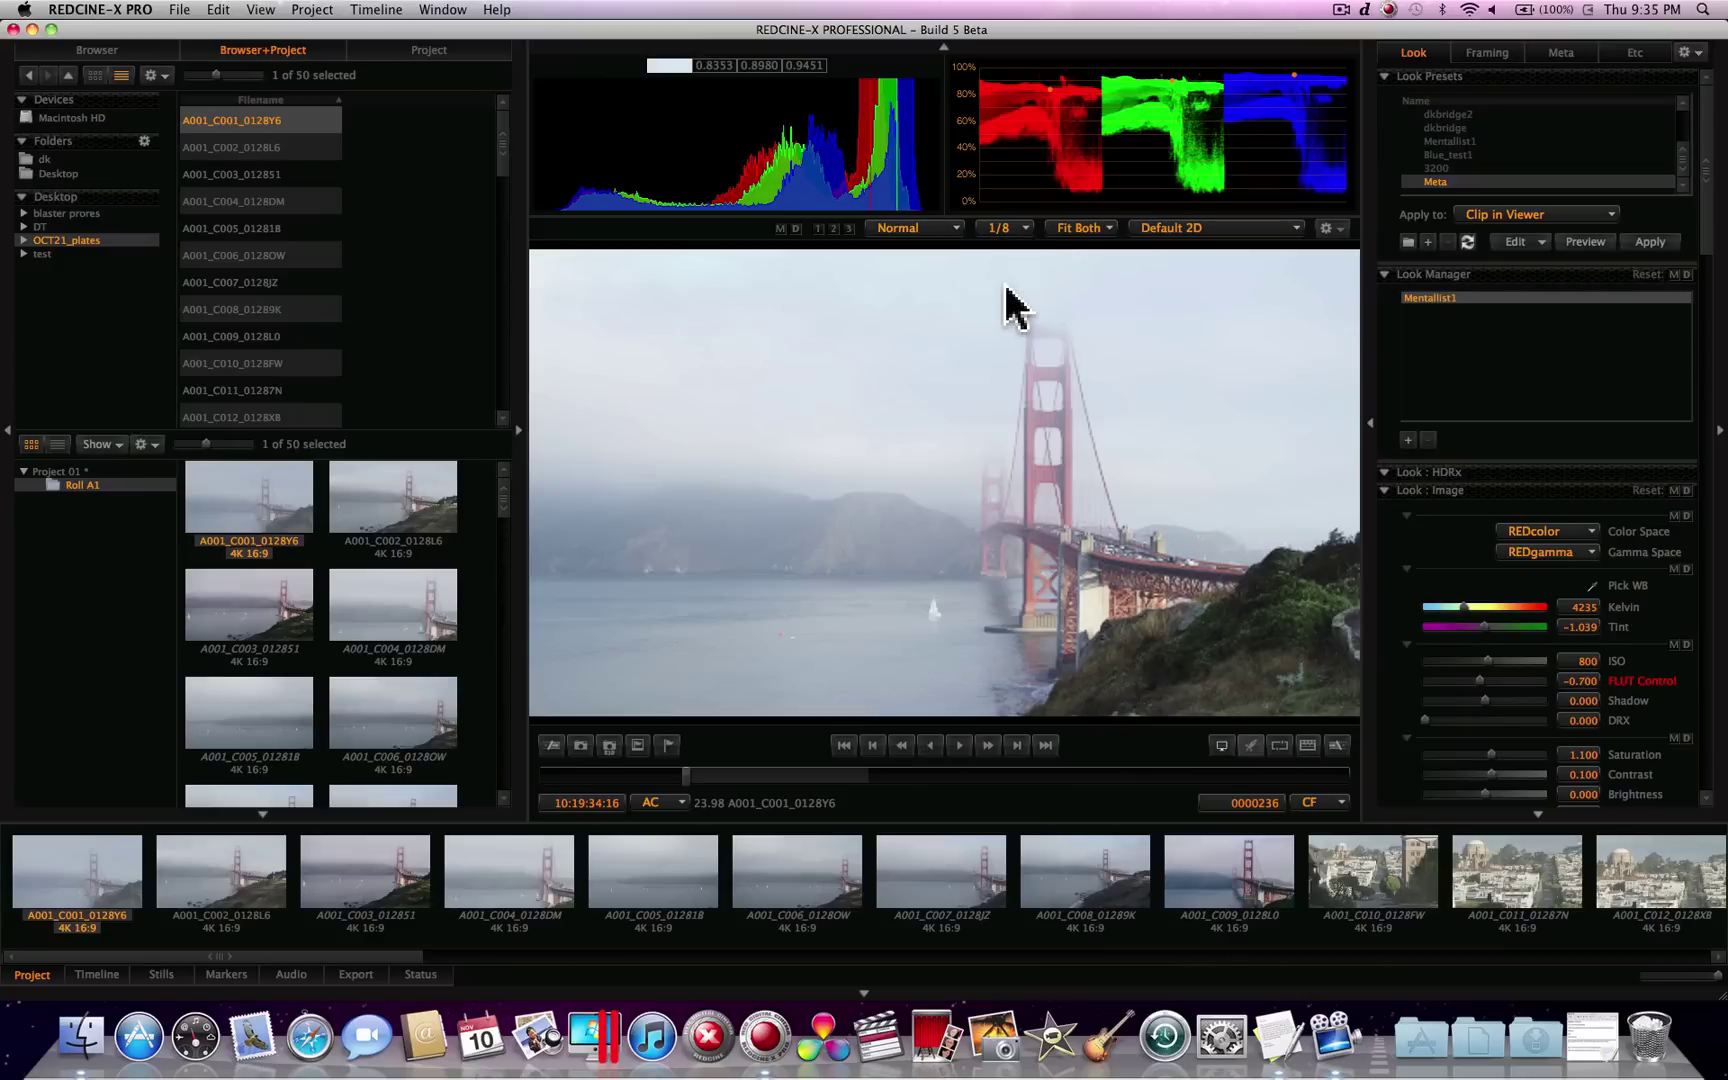
{"action": "left_click", "coordinate": [962, 748]}
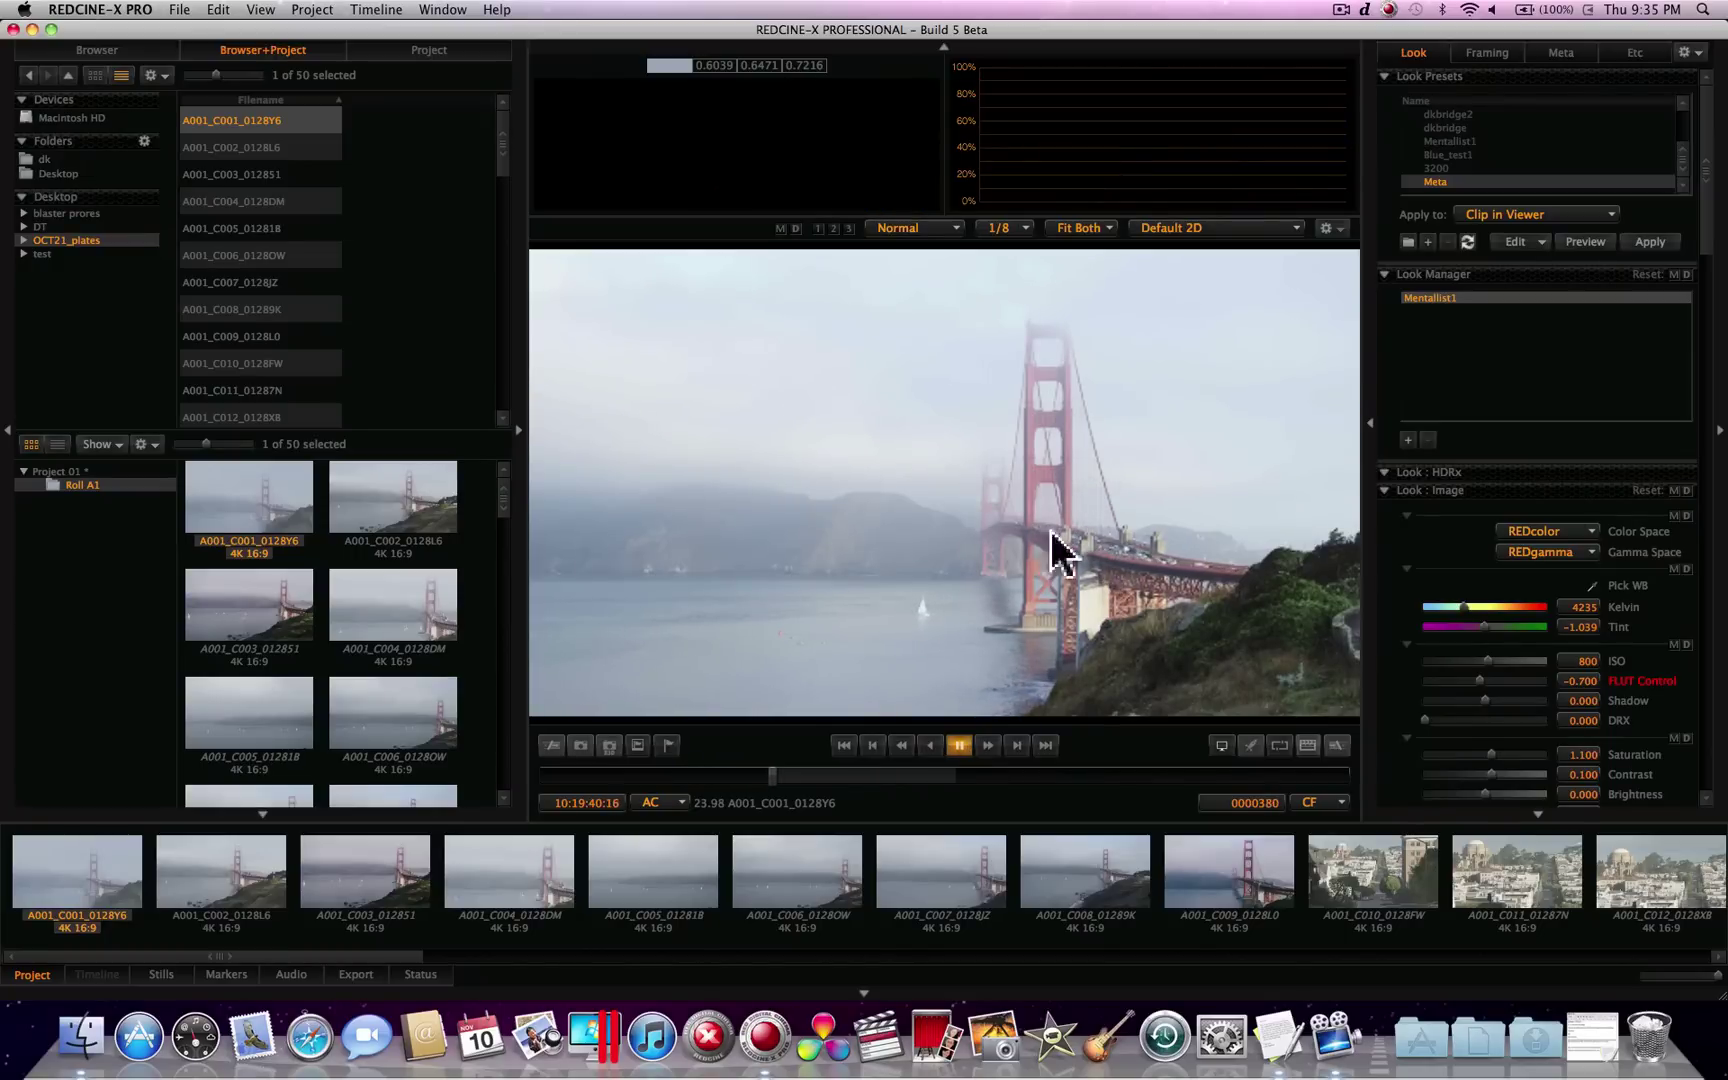
{"action": "left_click", "coordinate": [958, 745]}
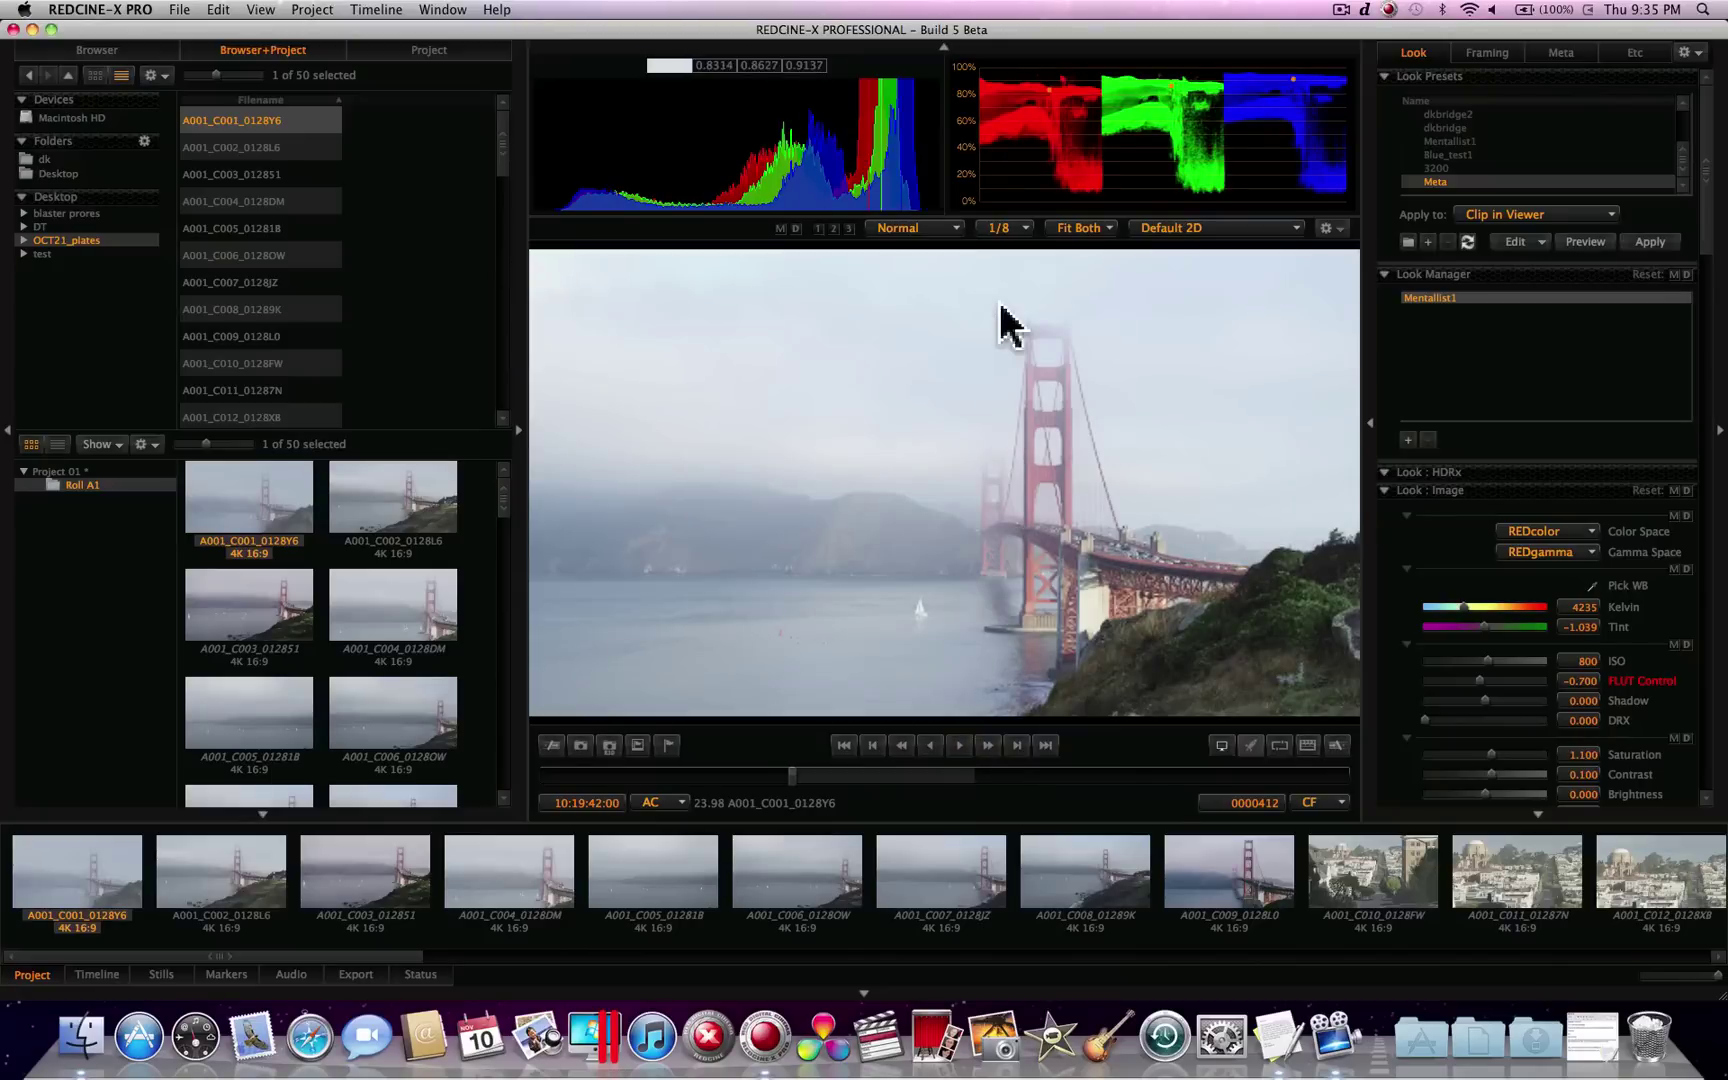
Step: Set the viewer decode resolution to Full, briefly trying 1/2
{"action": "left_click", "coordinate": [1002, 229]}
{"action": "left_click", "coordinate": [1002, 244]}
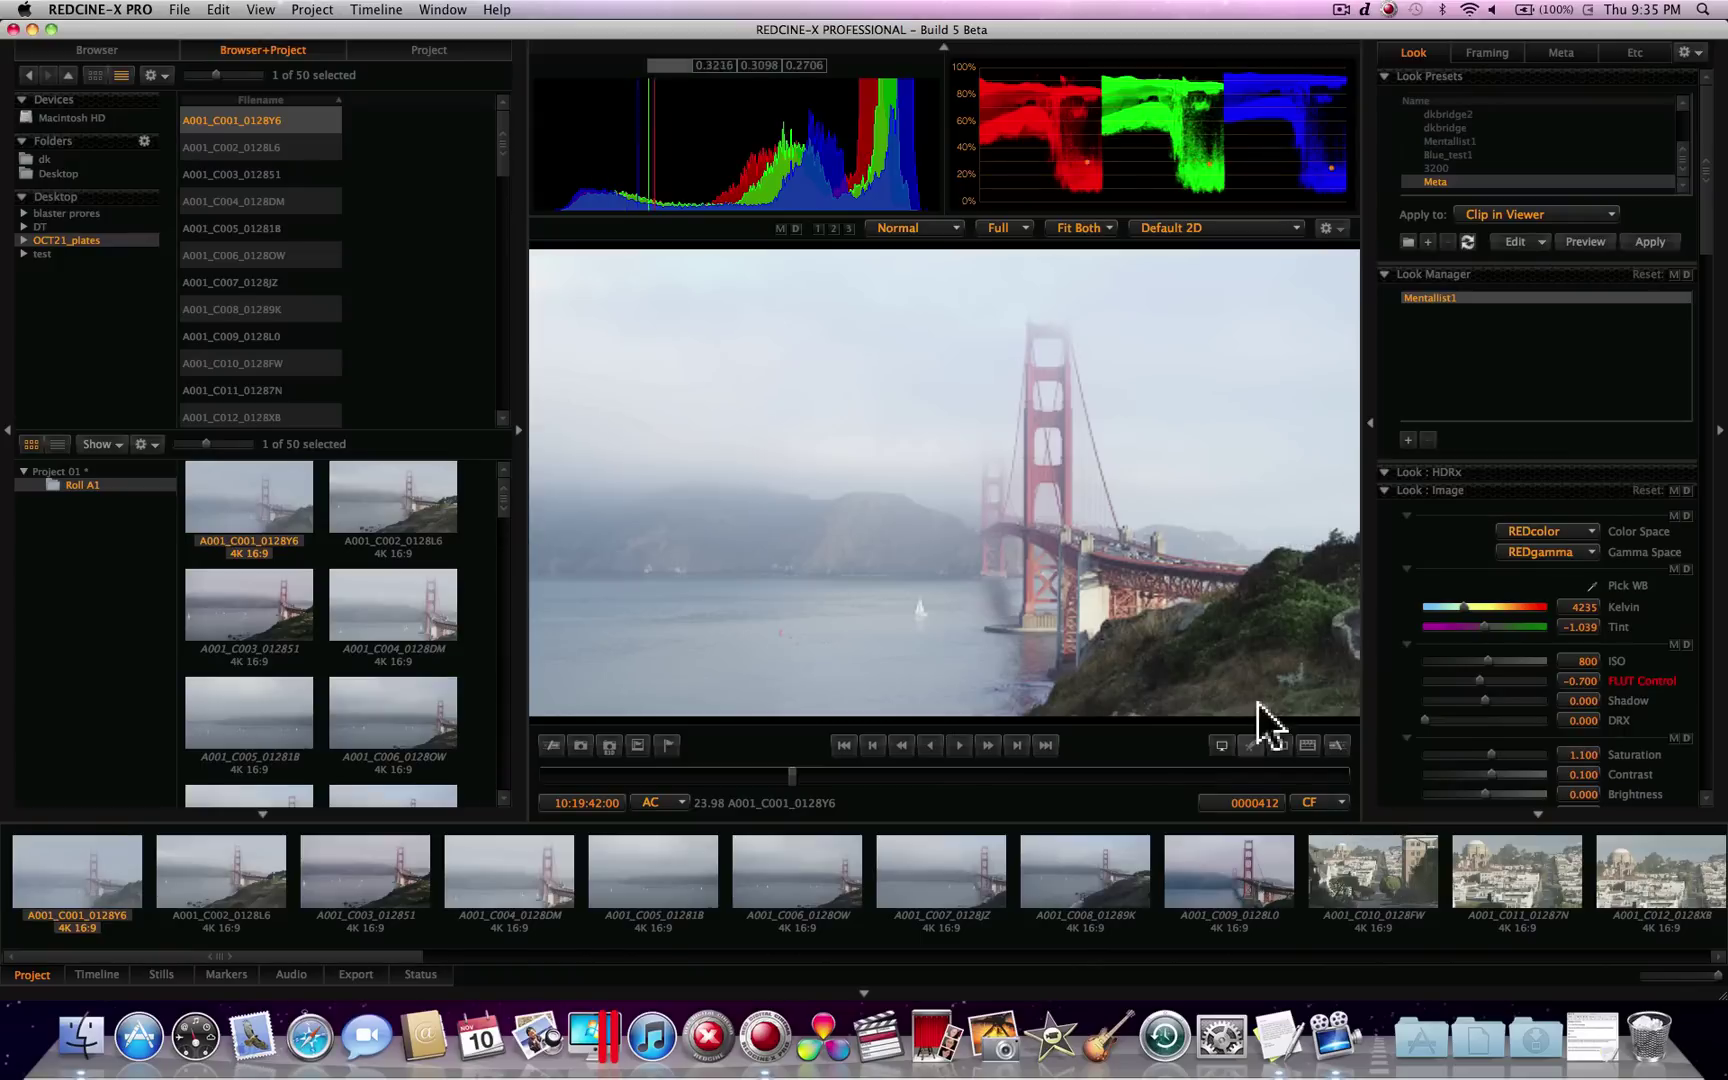
{"action": "left_click", "coordinate": [1008, 228]}
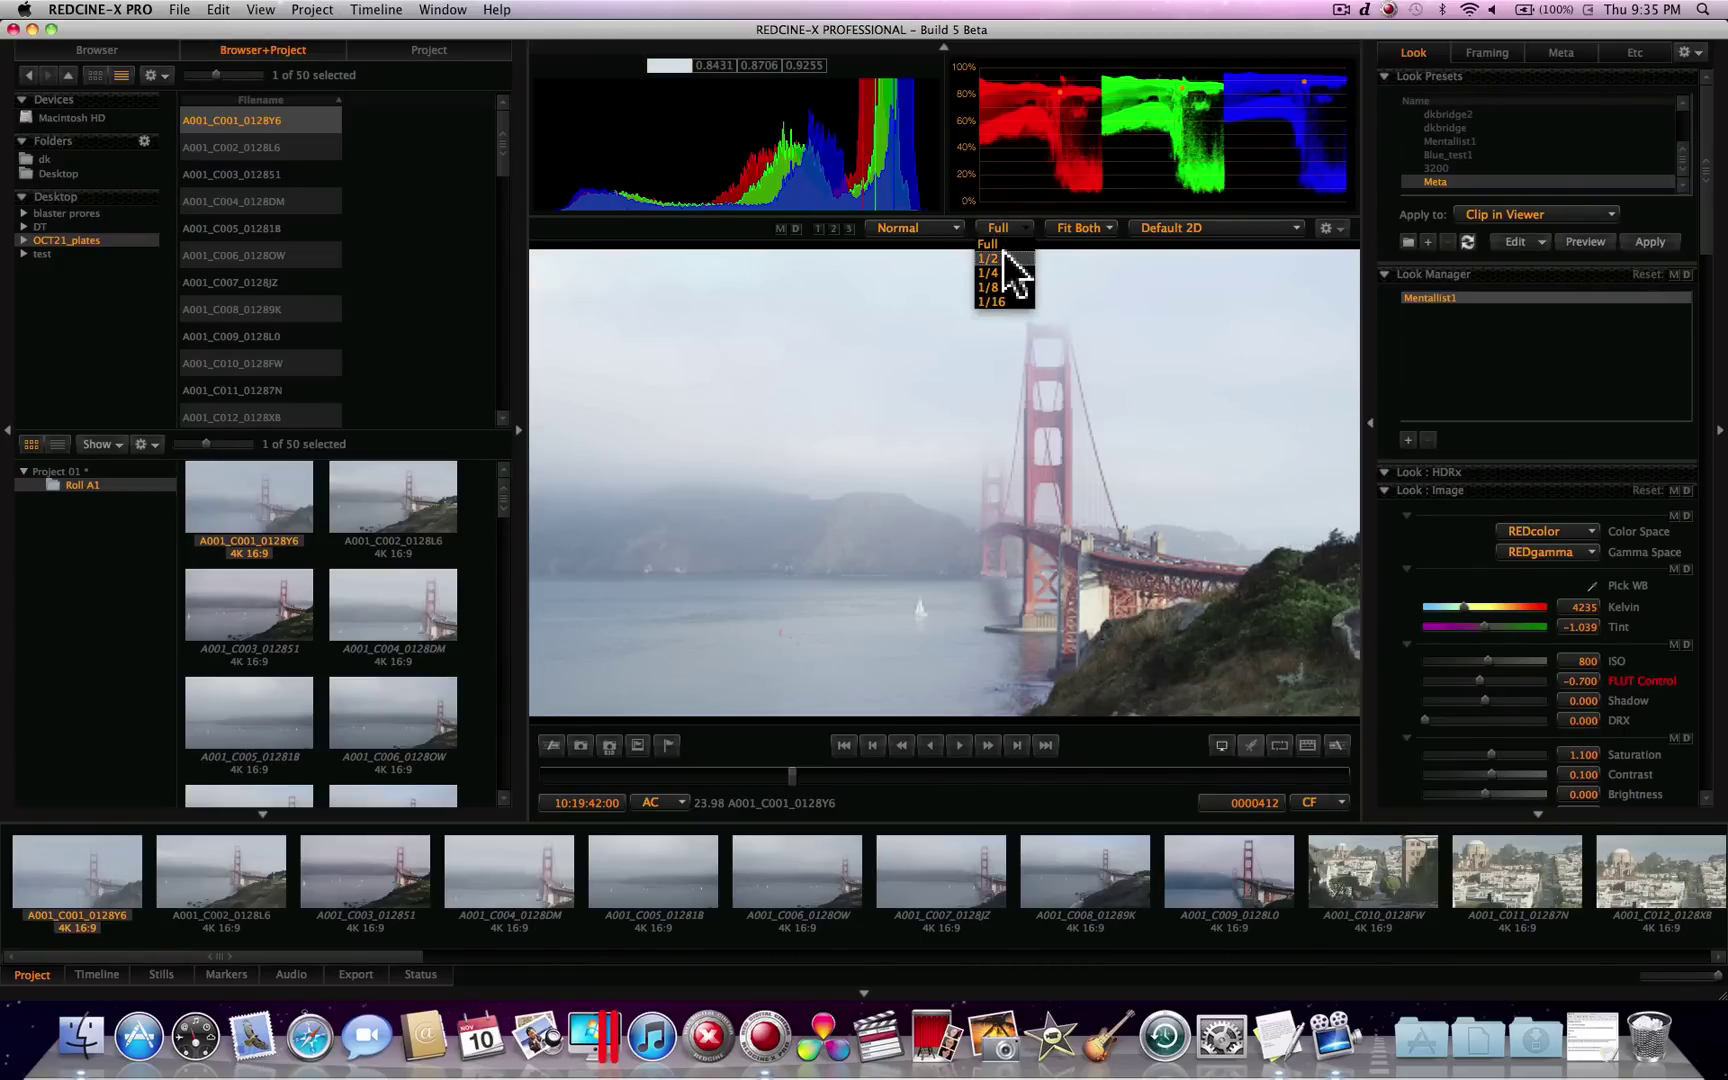
{"action": "left_click", "coordinate": [1012, 287]}
{"action": "left_click", "coordinate": [1004, 230]}
{"action": "left_click", "coordinate": [1004, 250]}
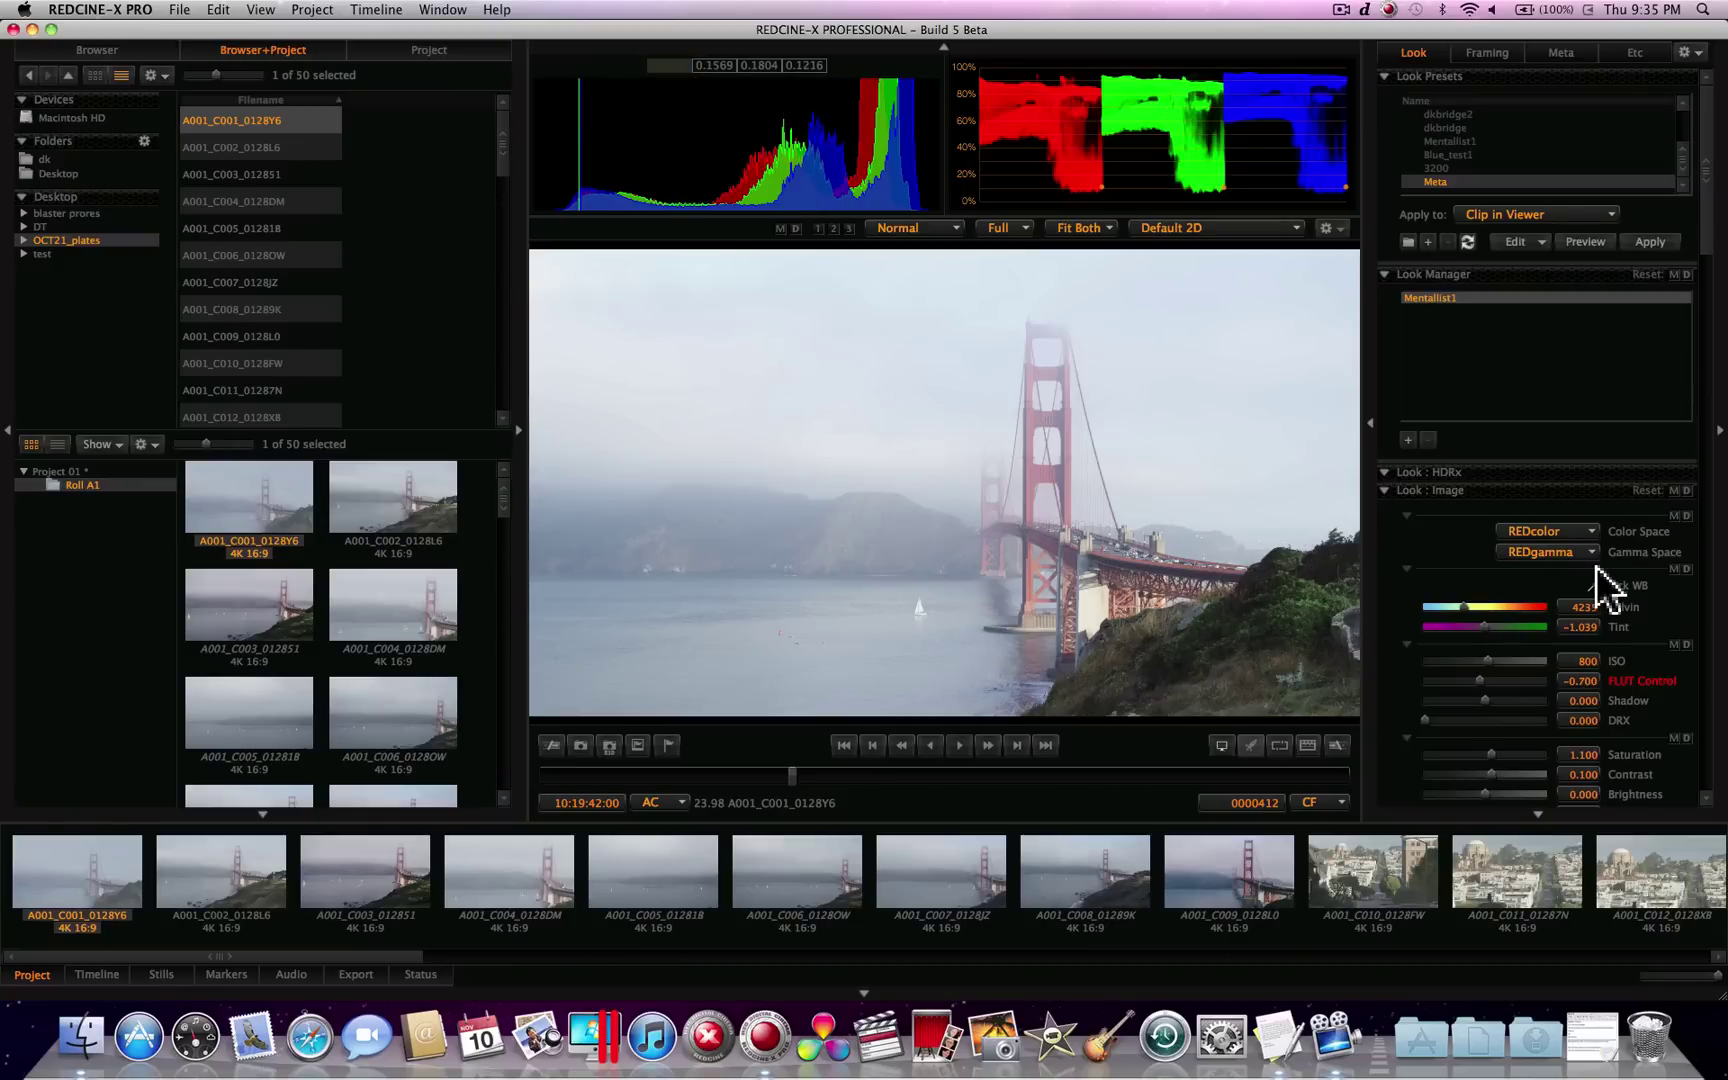
Step: In Look > Image, pick the other REDcolor Color Space option and set Gamma Space to REDgamma2
{"action": "left_click", "coordinate": [1565, 533]}
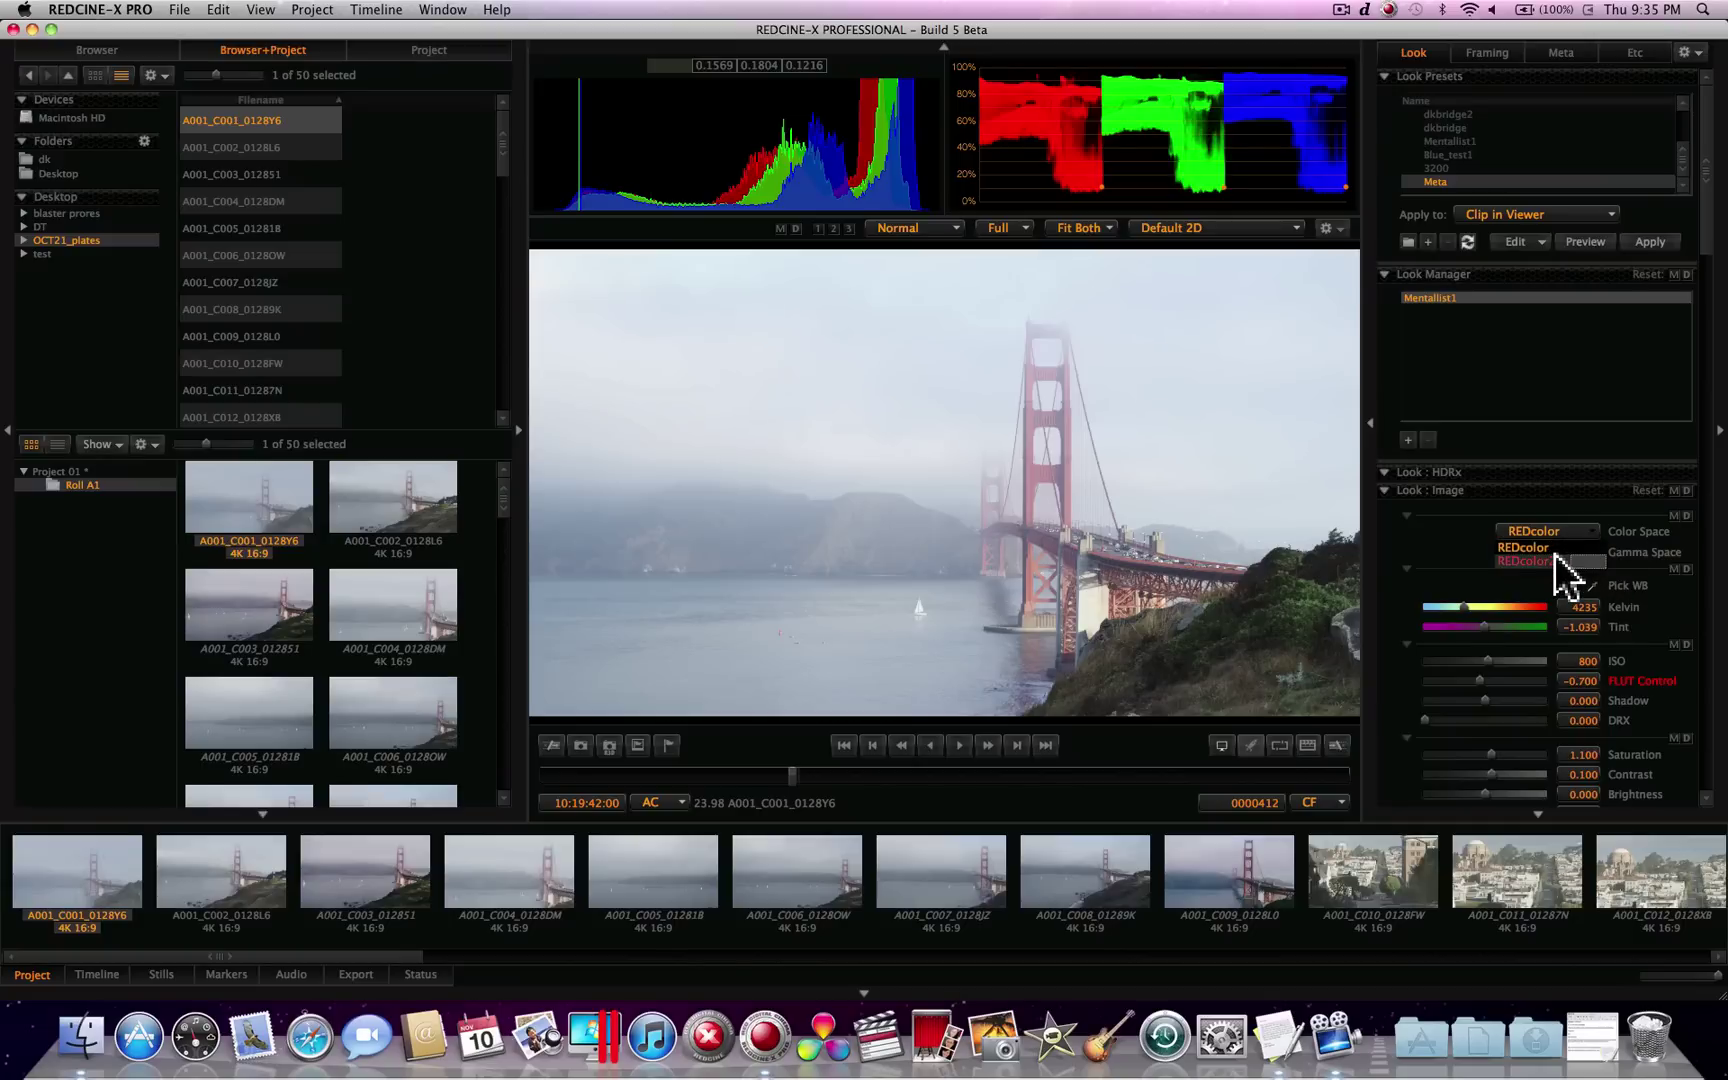
{"action": "left_click", "coordinate": [1565, 573]}
{"action": "left_click", "coordinate": [1580, 553]}
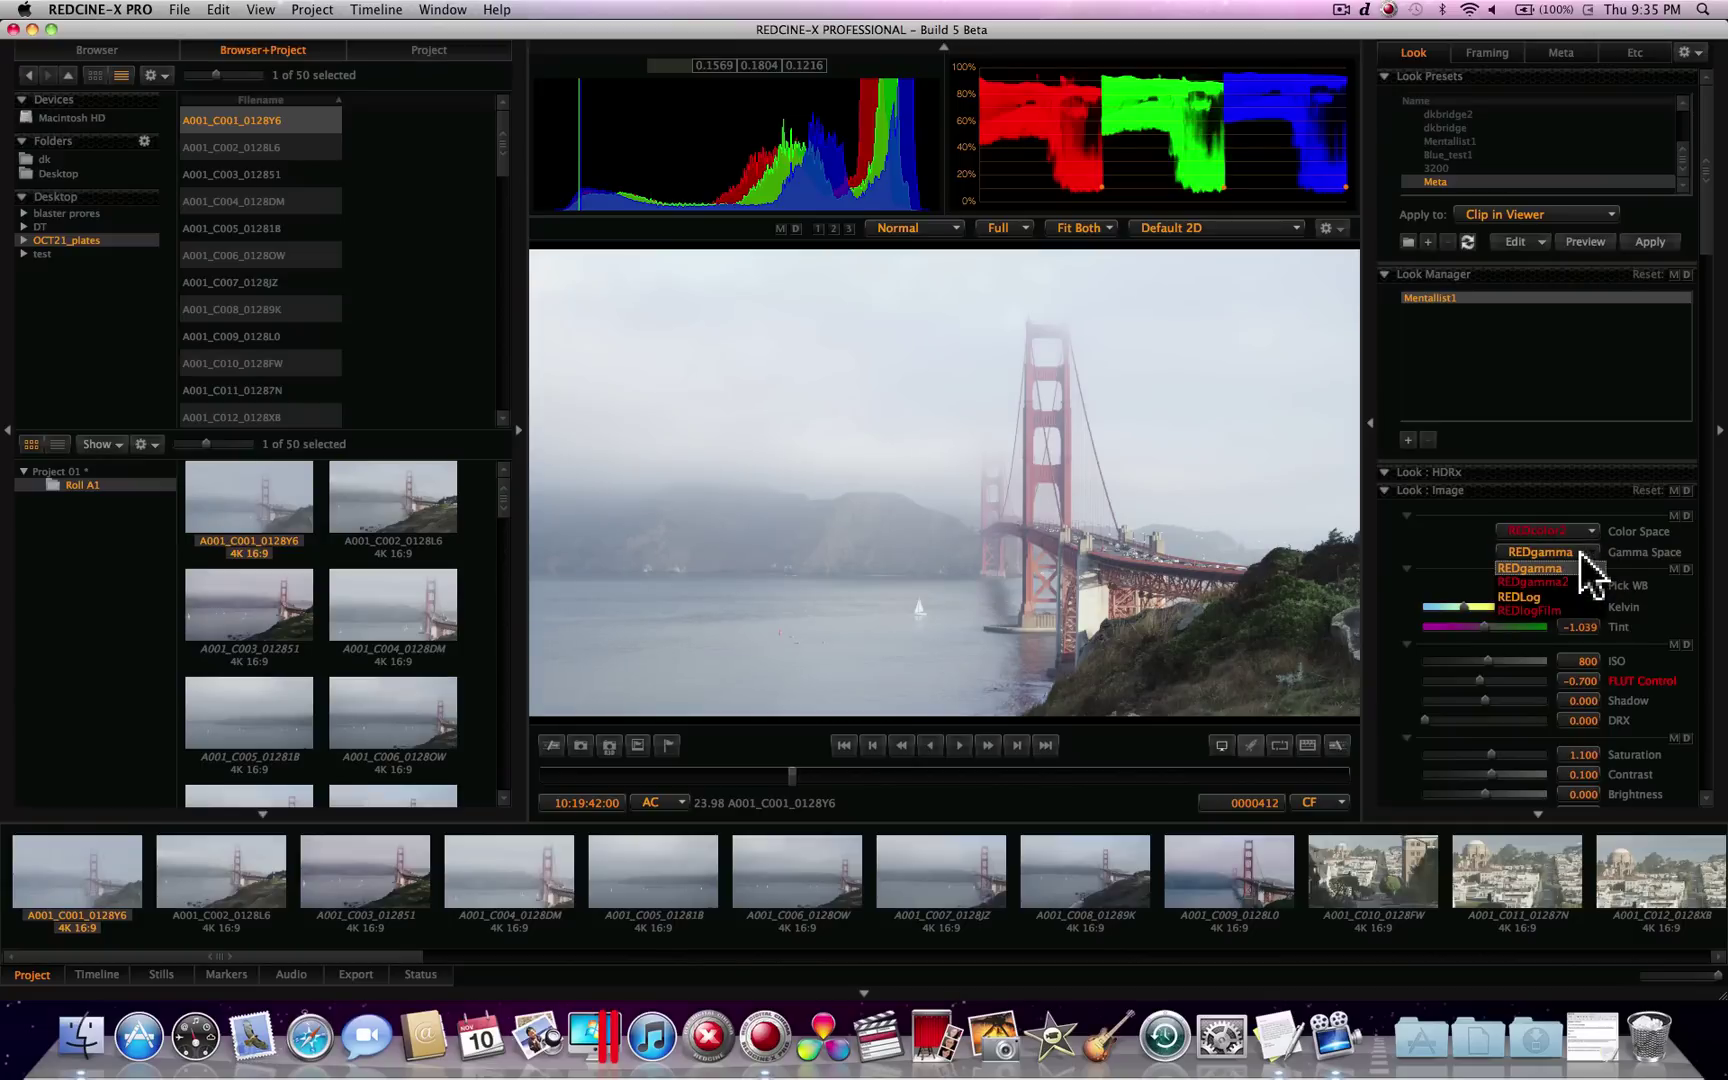
{"action": "left_click", "coordinate": [1580, 583]}
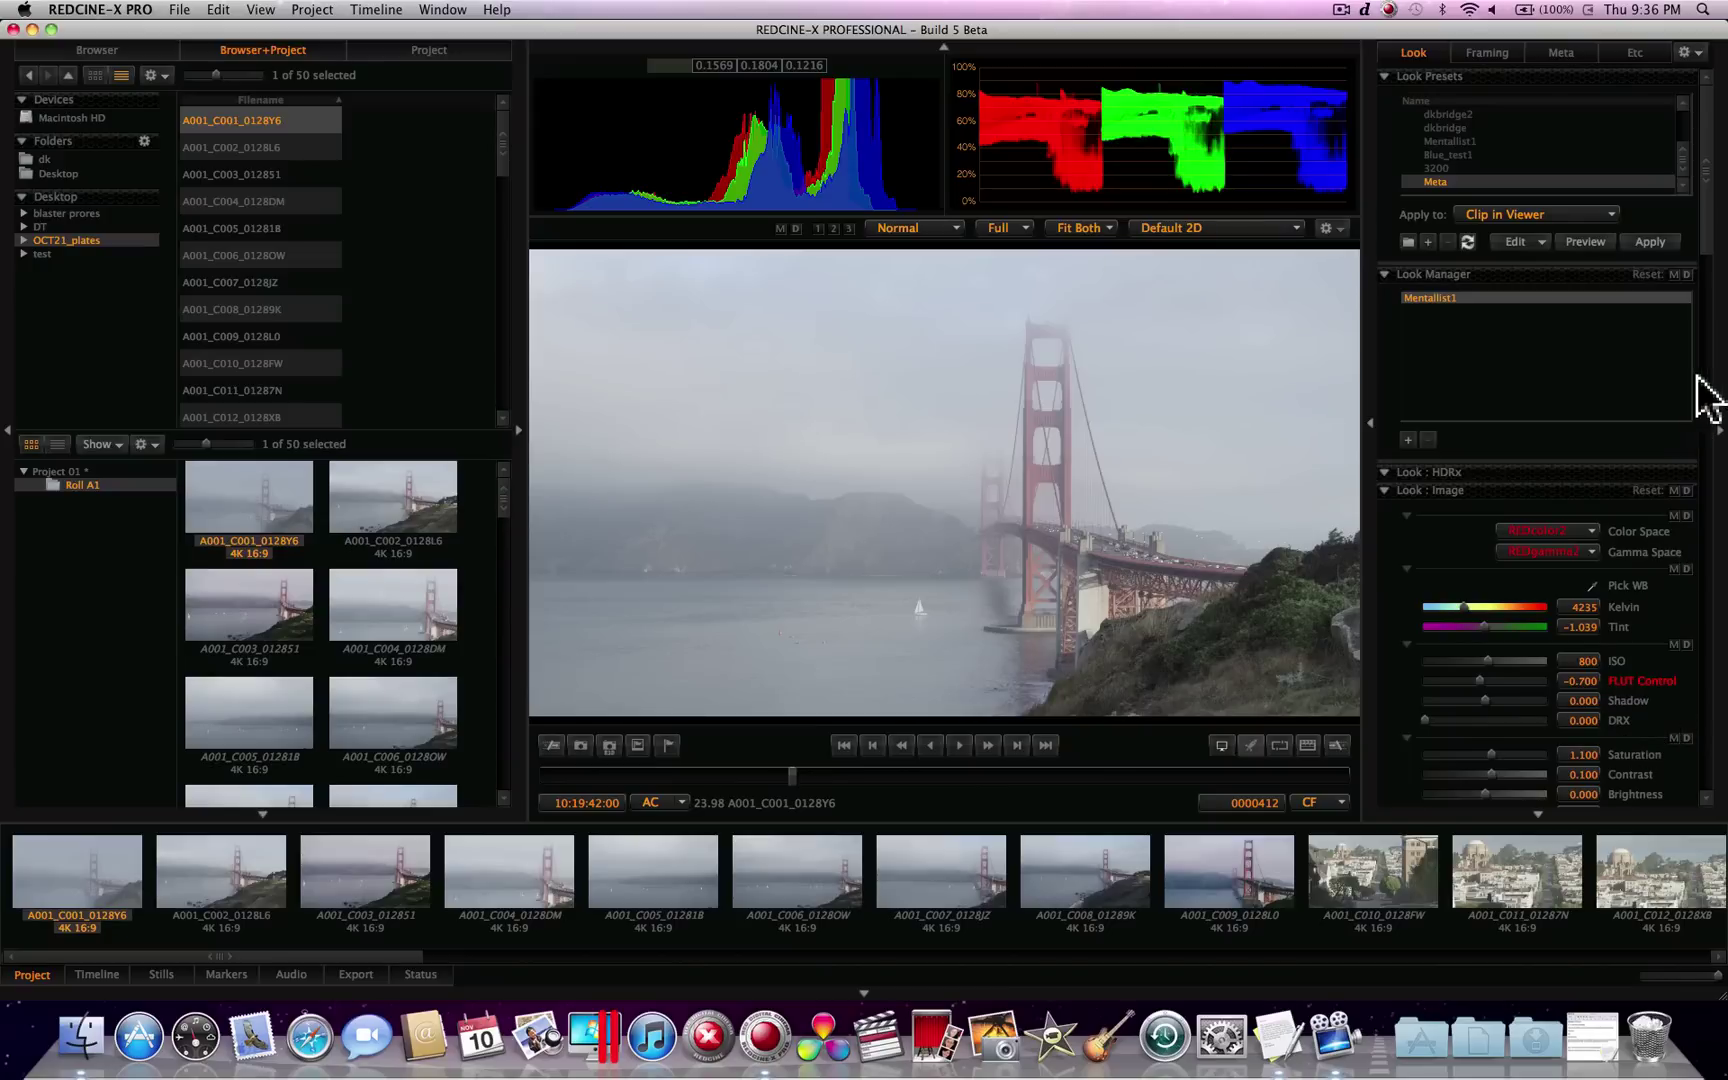
Step: Add a third control point low on the Look : Curve luma curve, pulling the darks to 0.220
{"action": "scroll", "coordinate": [1706, 252], "scroll_direction": "down", "scroll_amount": 1}
{"action": "scroll", "coordinate": [1704, 250], "scroll_direction": "down", "scroll_amount": 10}
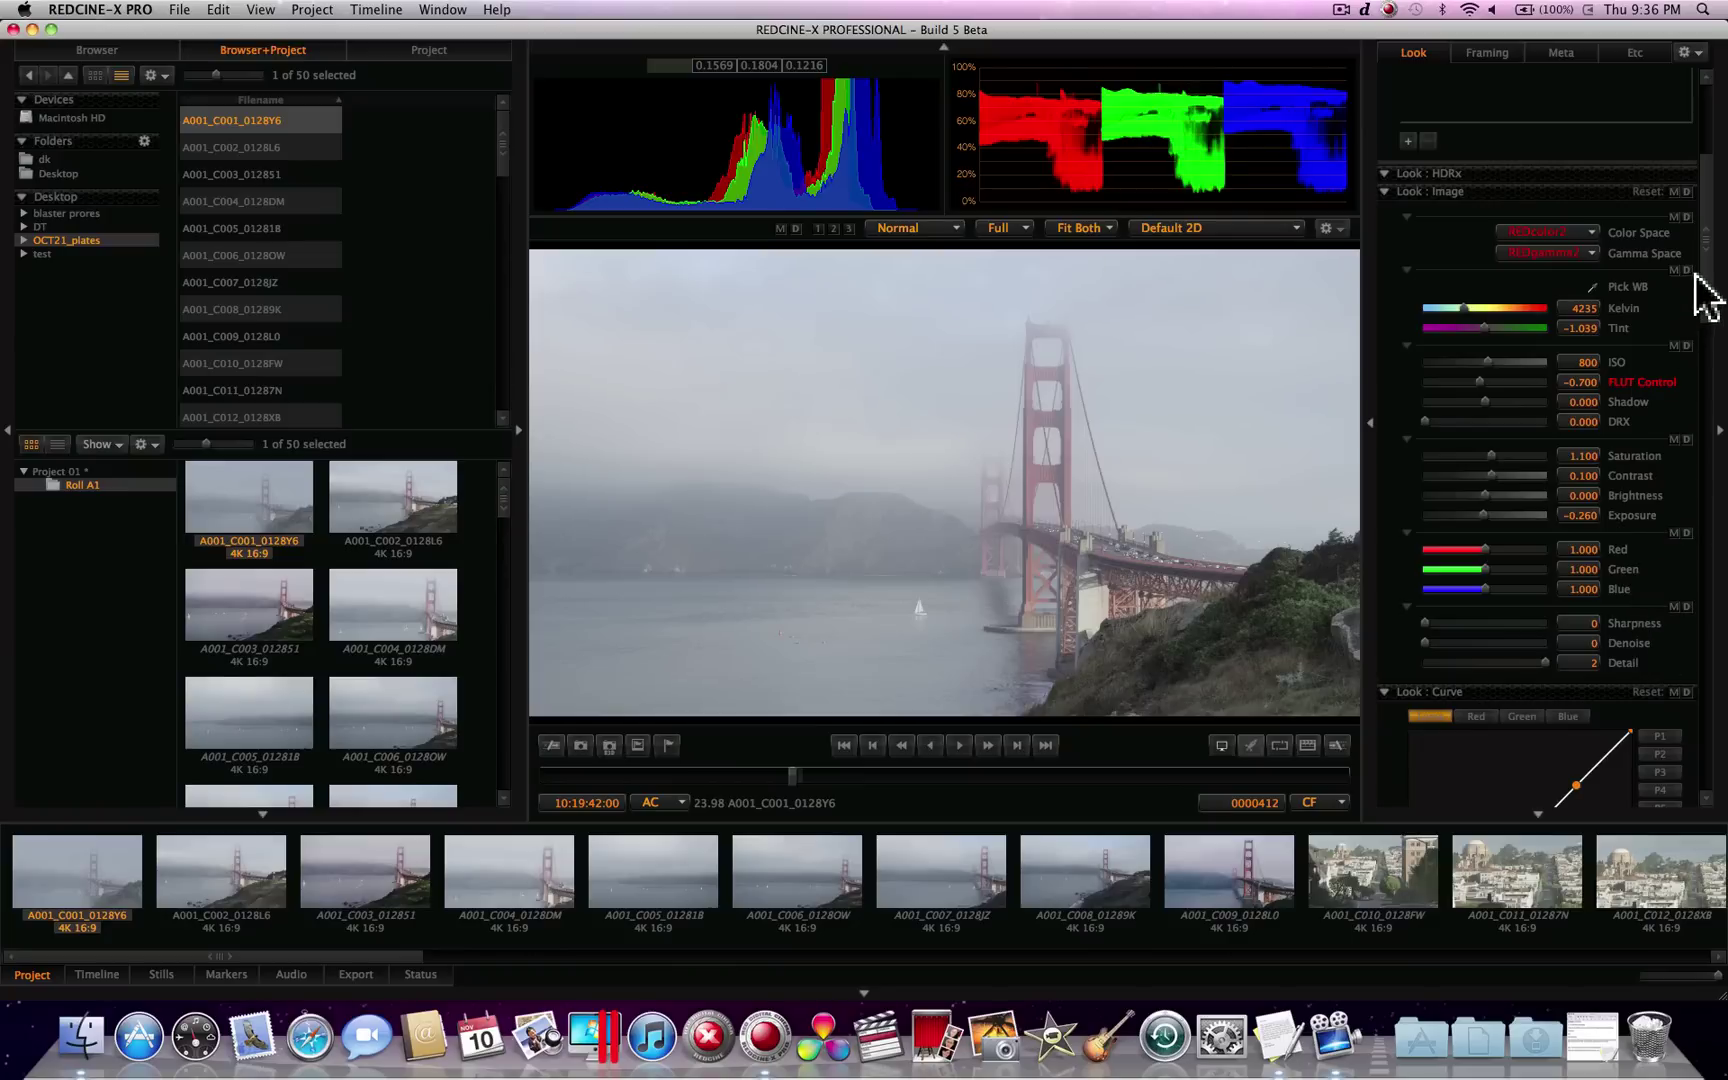
{"action": "scroll", "coordinate": [1702, 278], "scroll_direction": "down", "scroll_amount": 8}
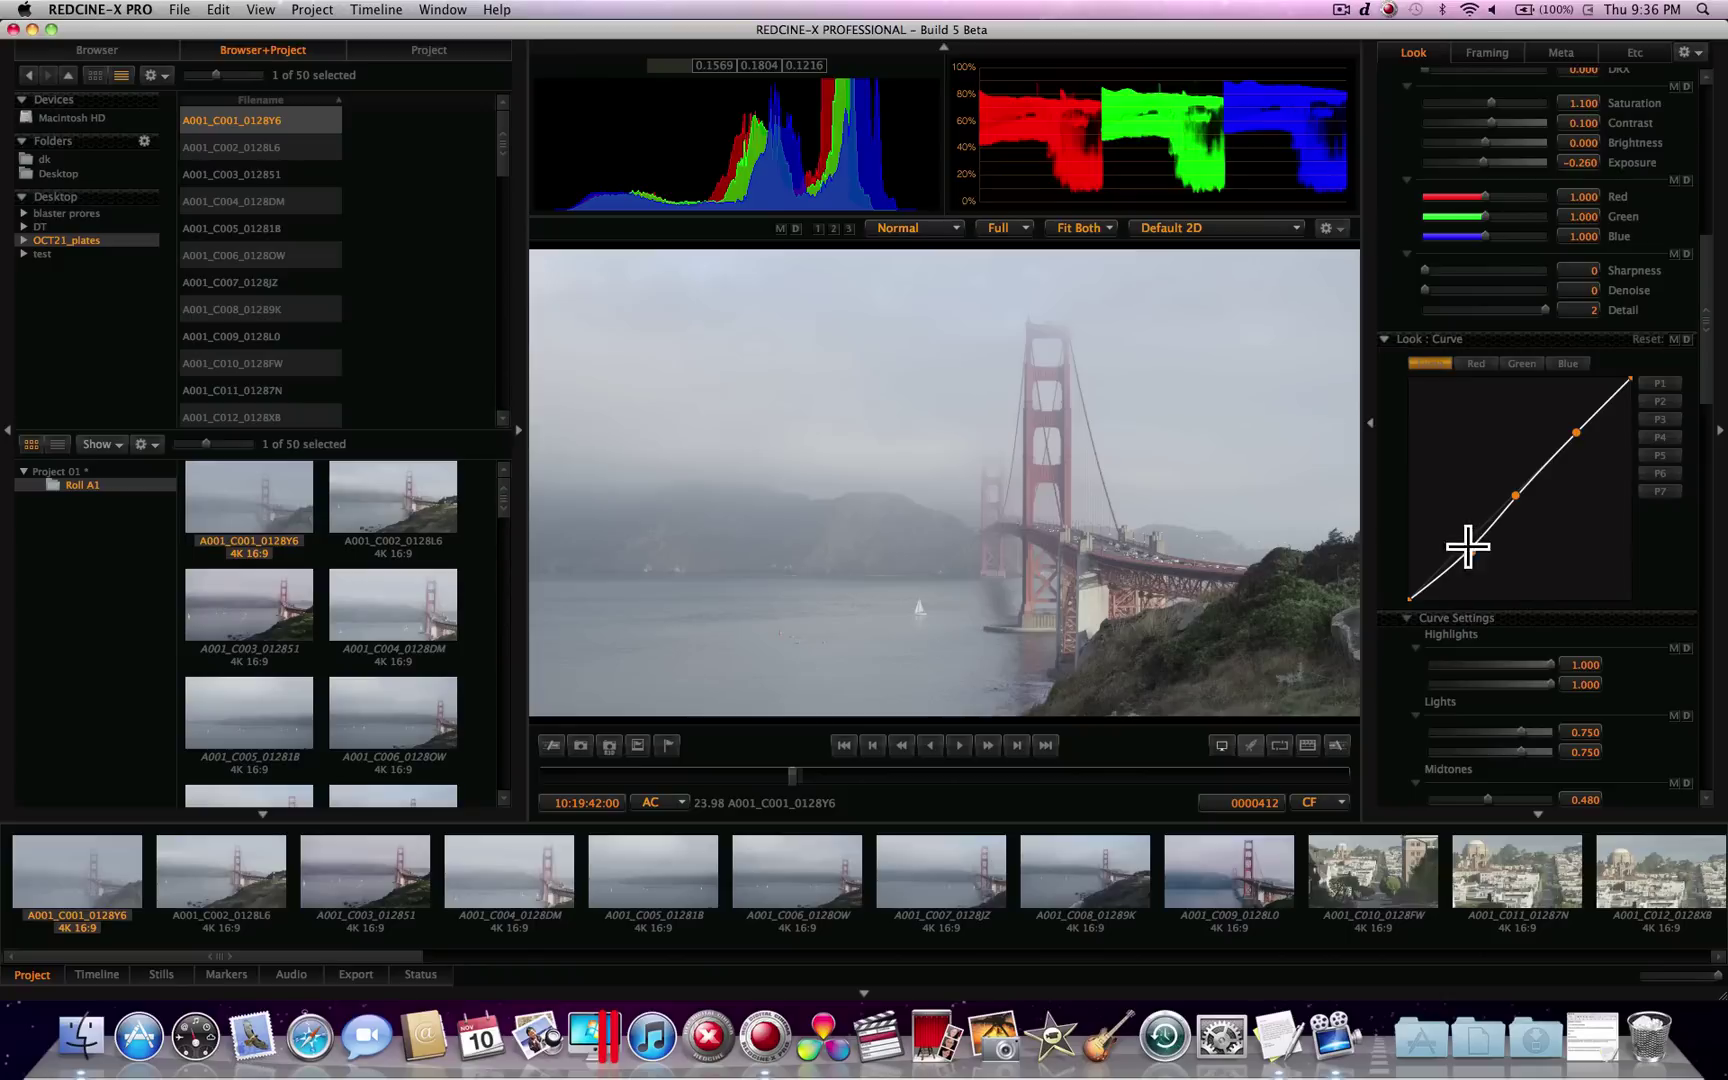
{"action": "left_click", "coordinate": [1470, 550]}
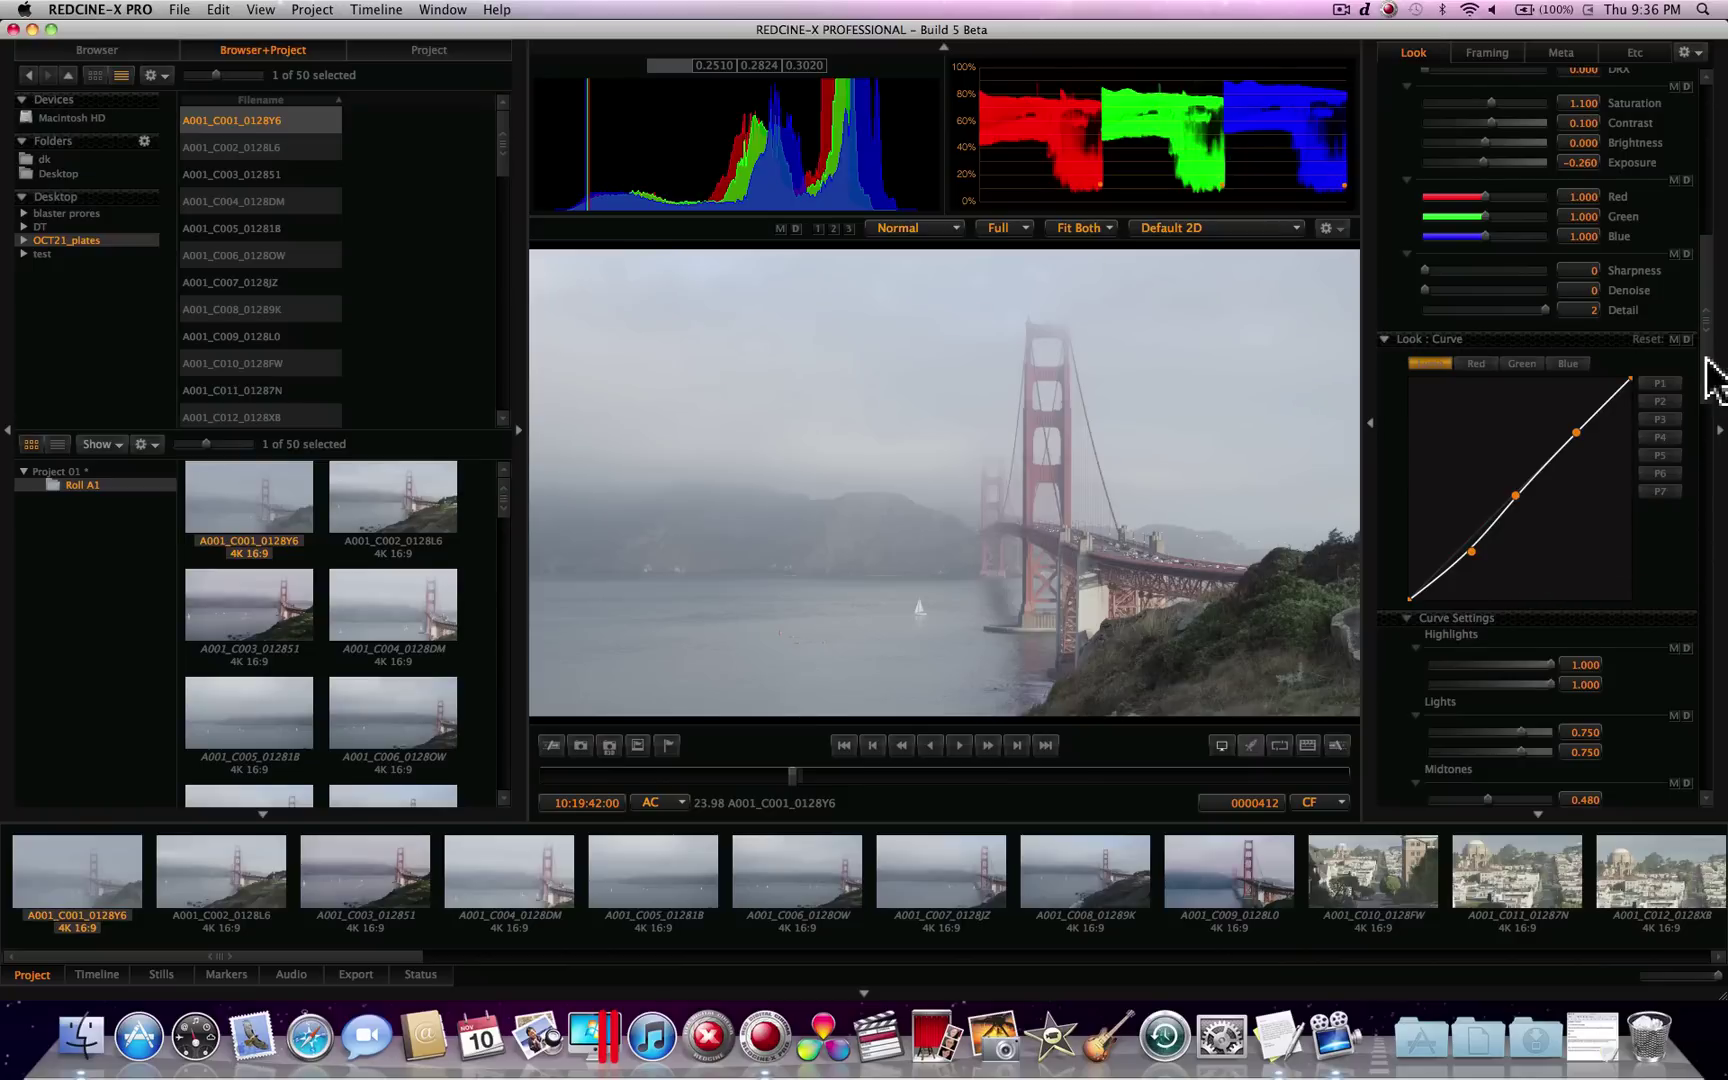
{"action": "scroll", "coordinate": [1706, 378], "scroll_direction": "down", "scroll_amount": 2}
{"action": "scroll", "coordinate": [1705, 378], "scroll_direction": "down", "scroll_amount": 5}
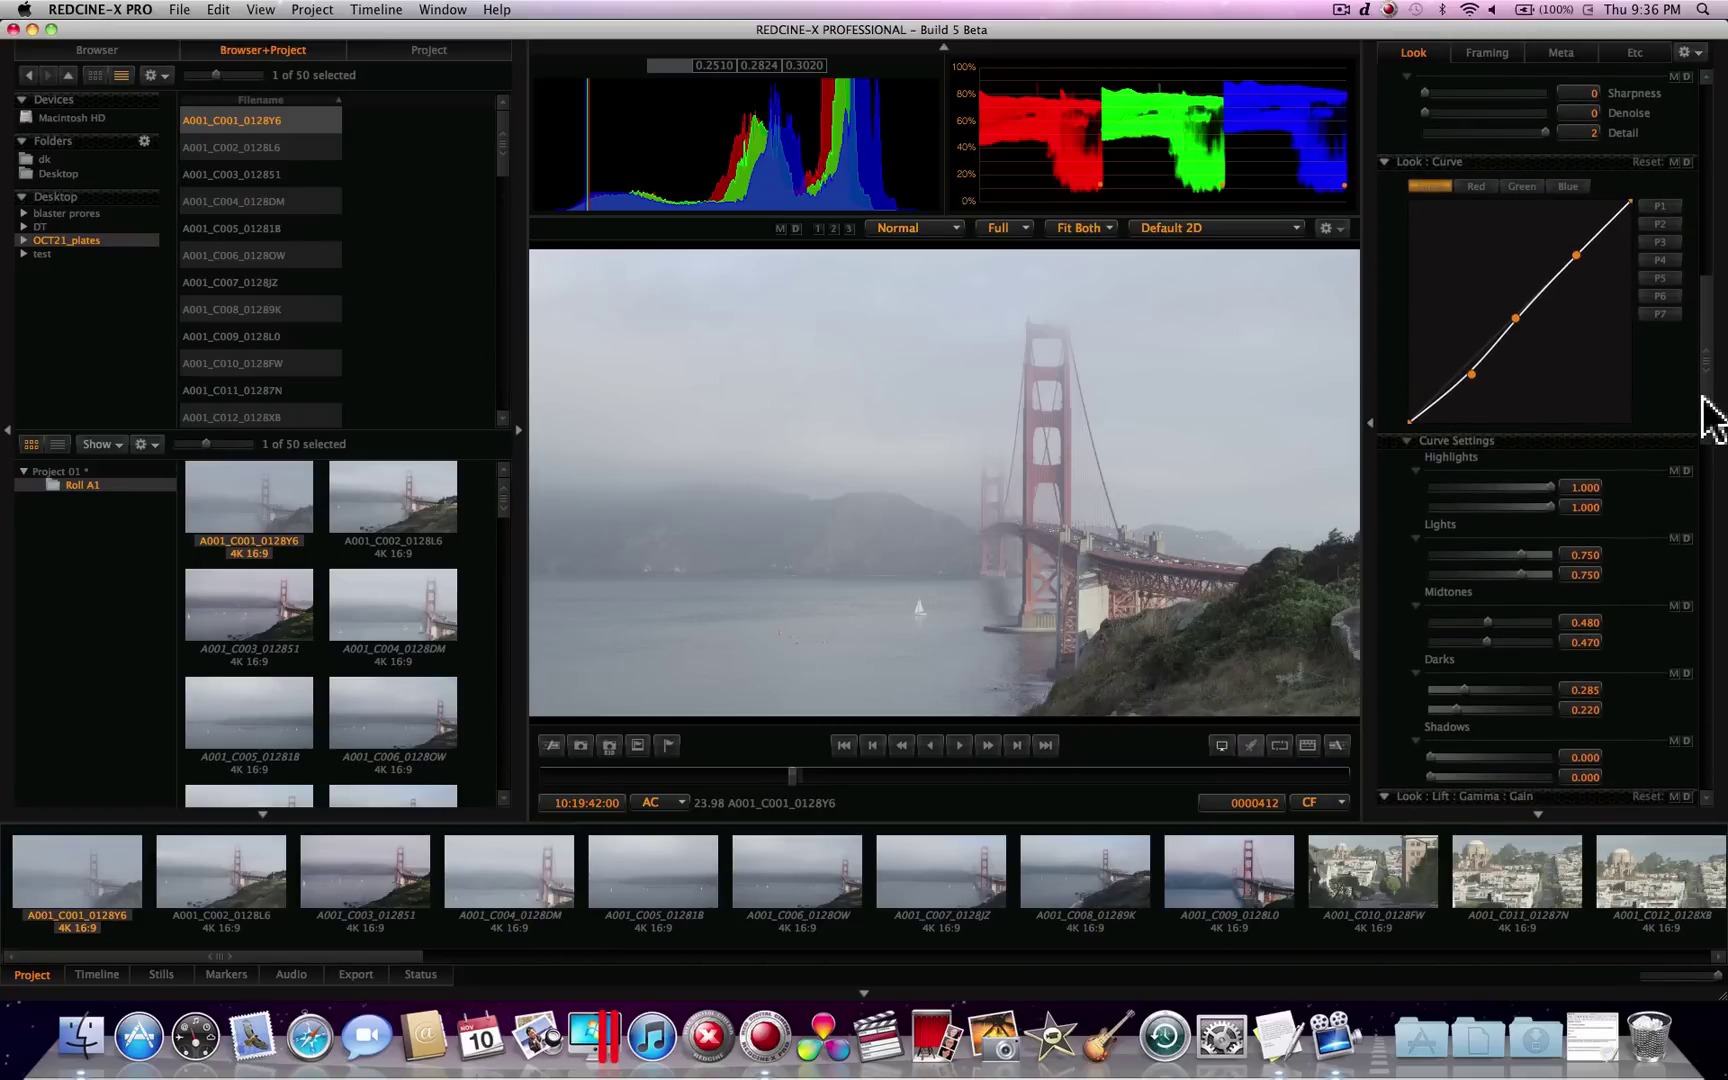
{"action": "scroll", "coordinate": [1702, 398], "scroll_direction": "down", "scroll_amount": 10}
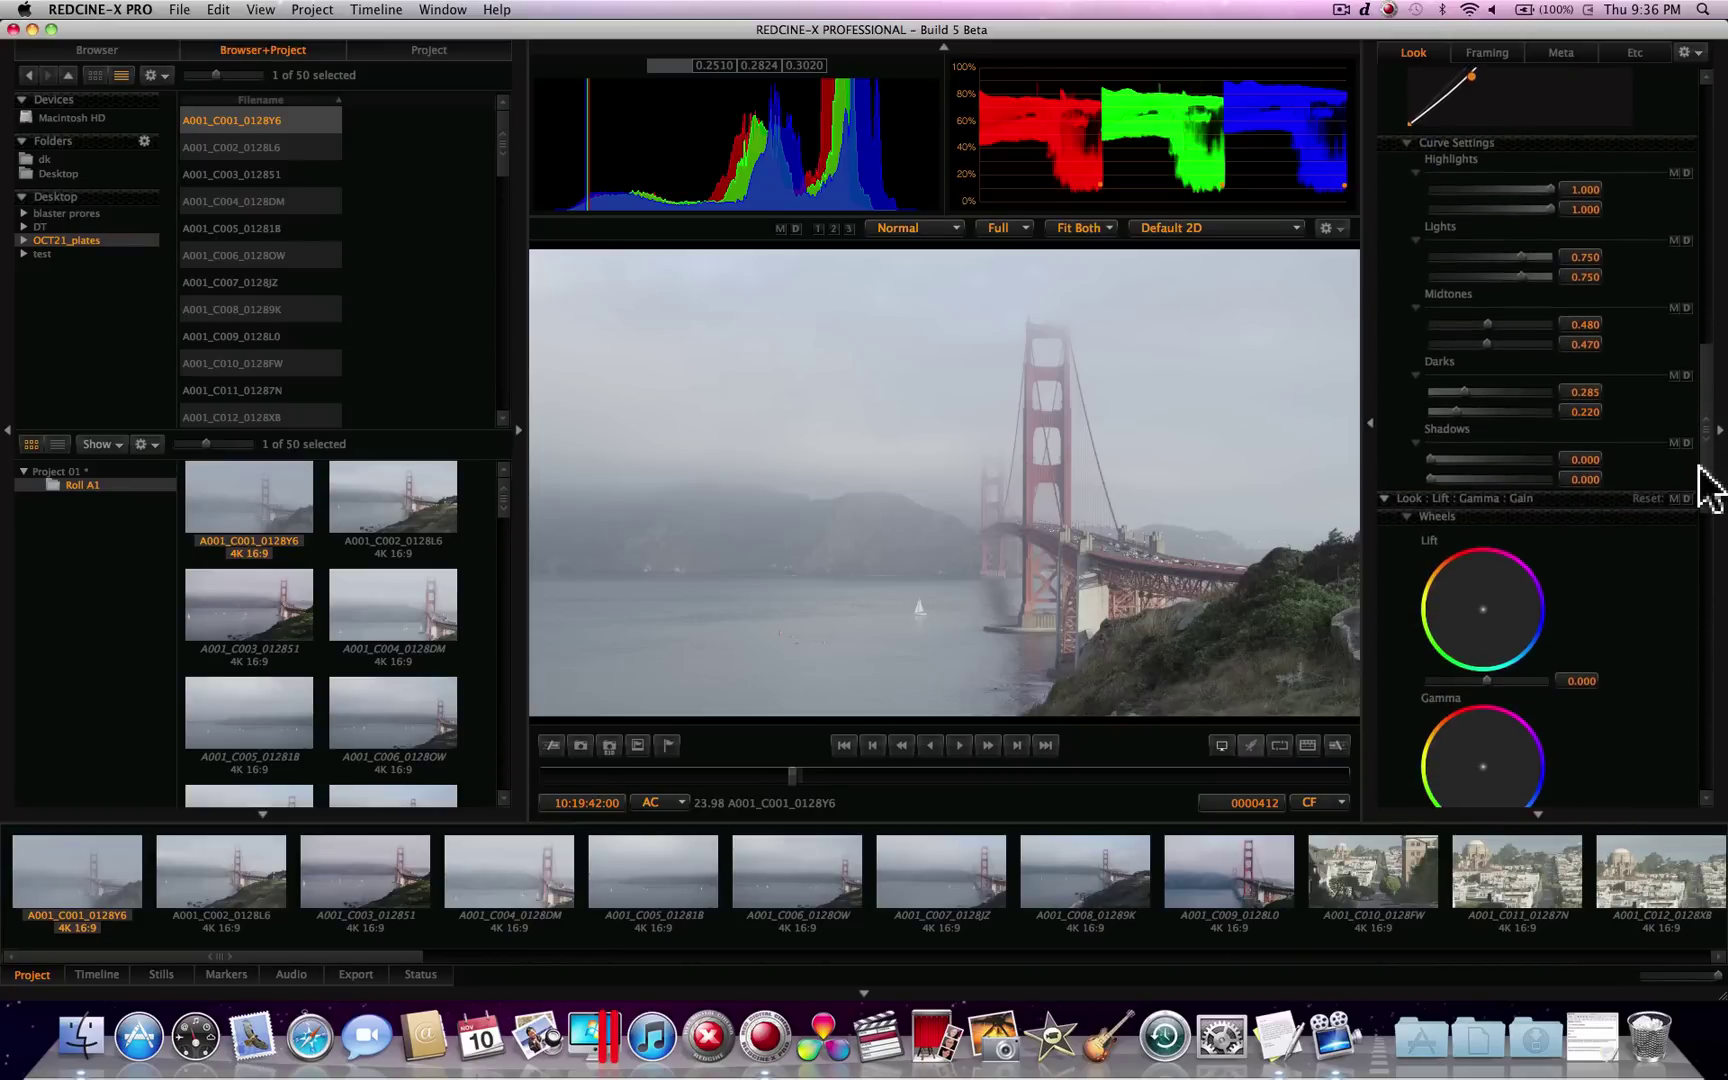
Step: Set Lift to 0.032 and drop the viewer playback resolution from Full to 1/8
{"action": "scroll", "coordinate": [1699, 501], "scroll_direction": "down", "scroll_amount": 7}
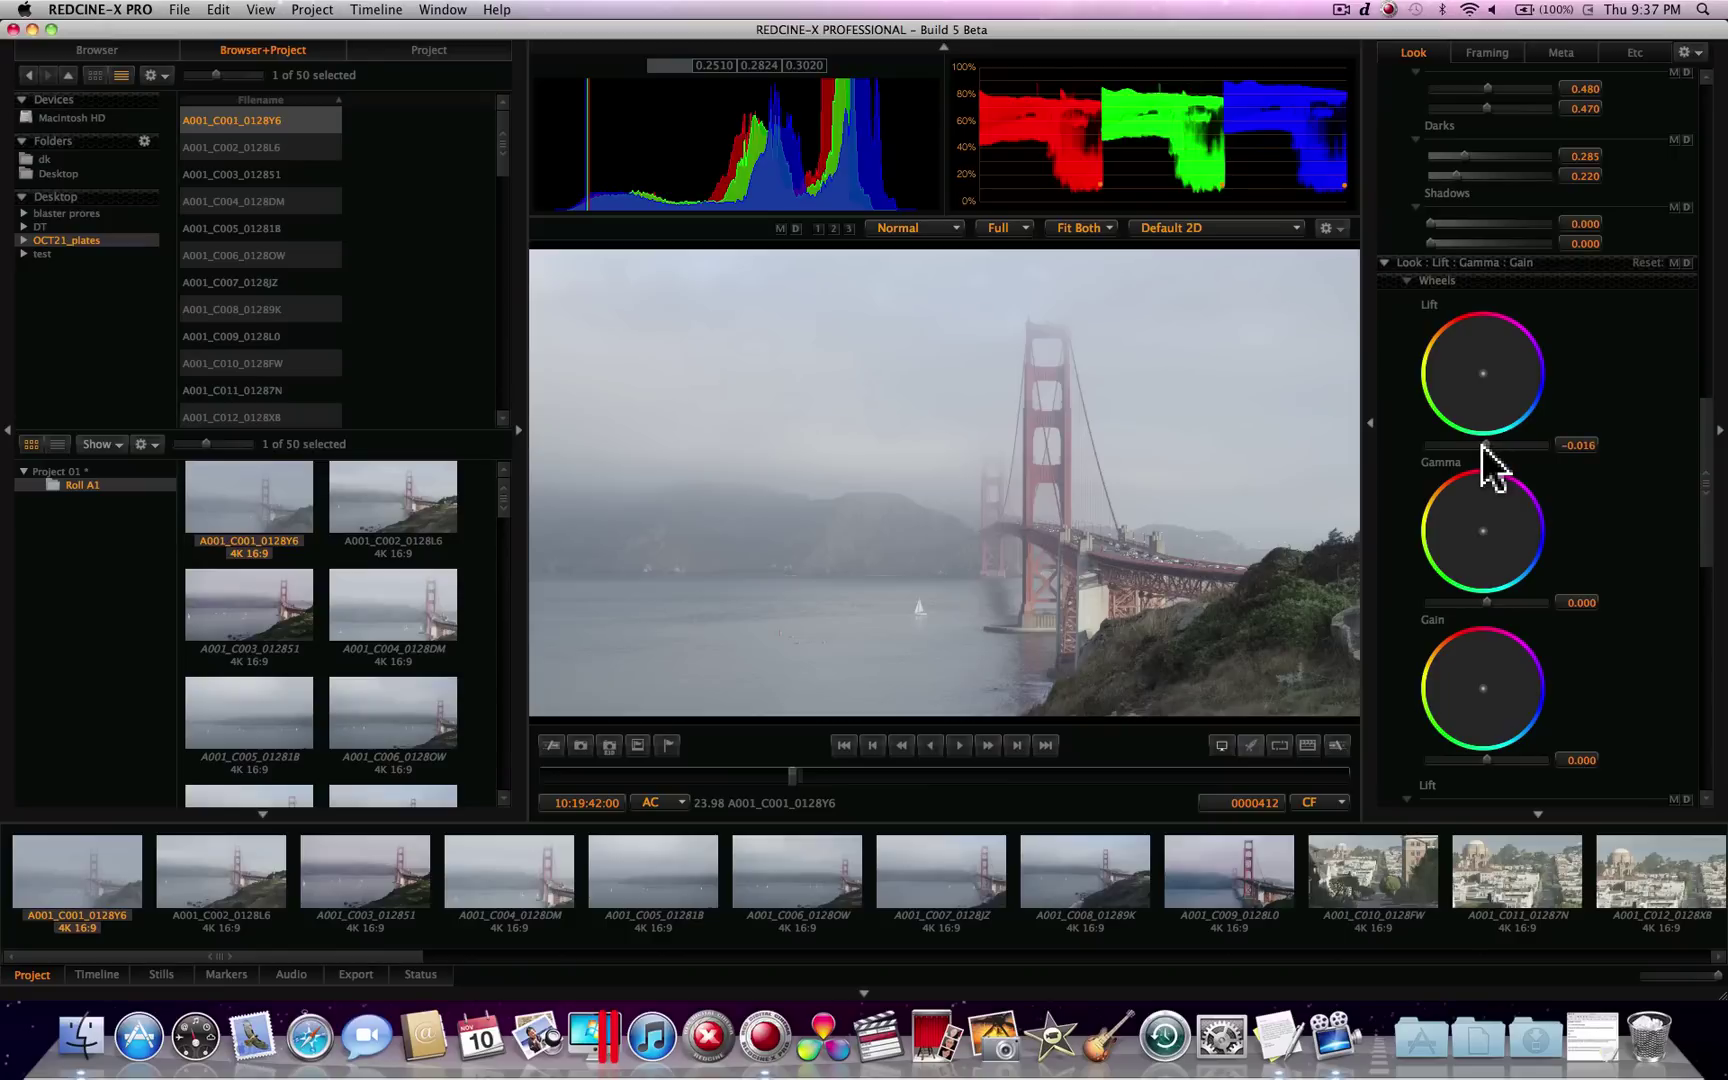
{"action": "mouse_move", "coordinate": [1481, 446]}
{"action": "left_mouse_down"}
{"action": "mouse_move", "coordinate": [1466, 446]}
{"action": "mouse_move", "coordinate": [1485, 446]}
{"action": "left_mouse_up"}
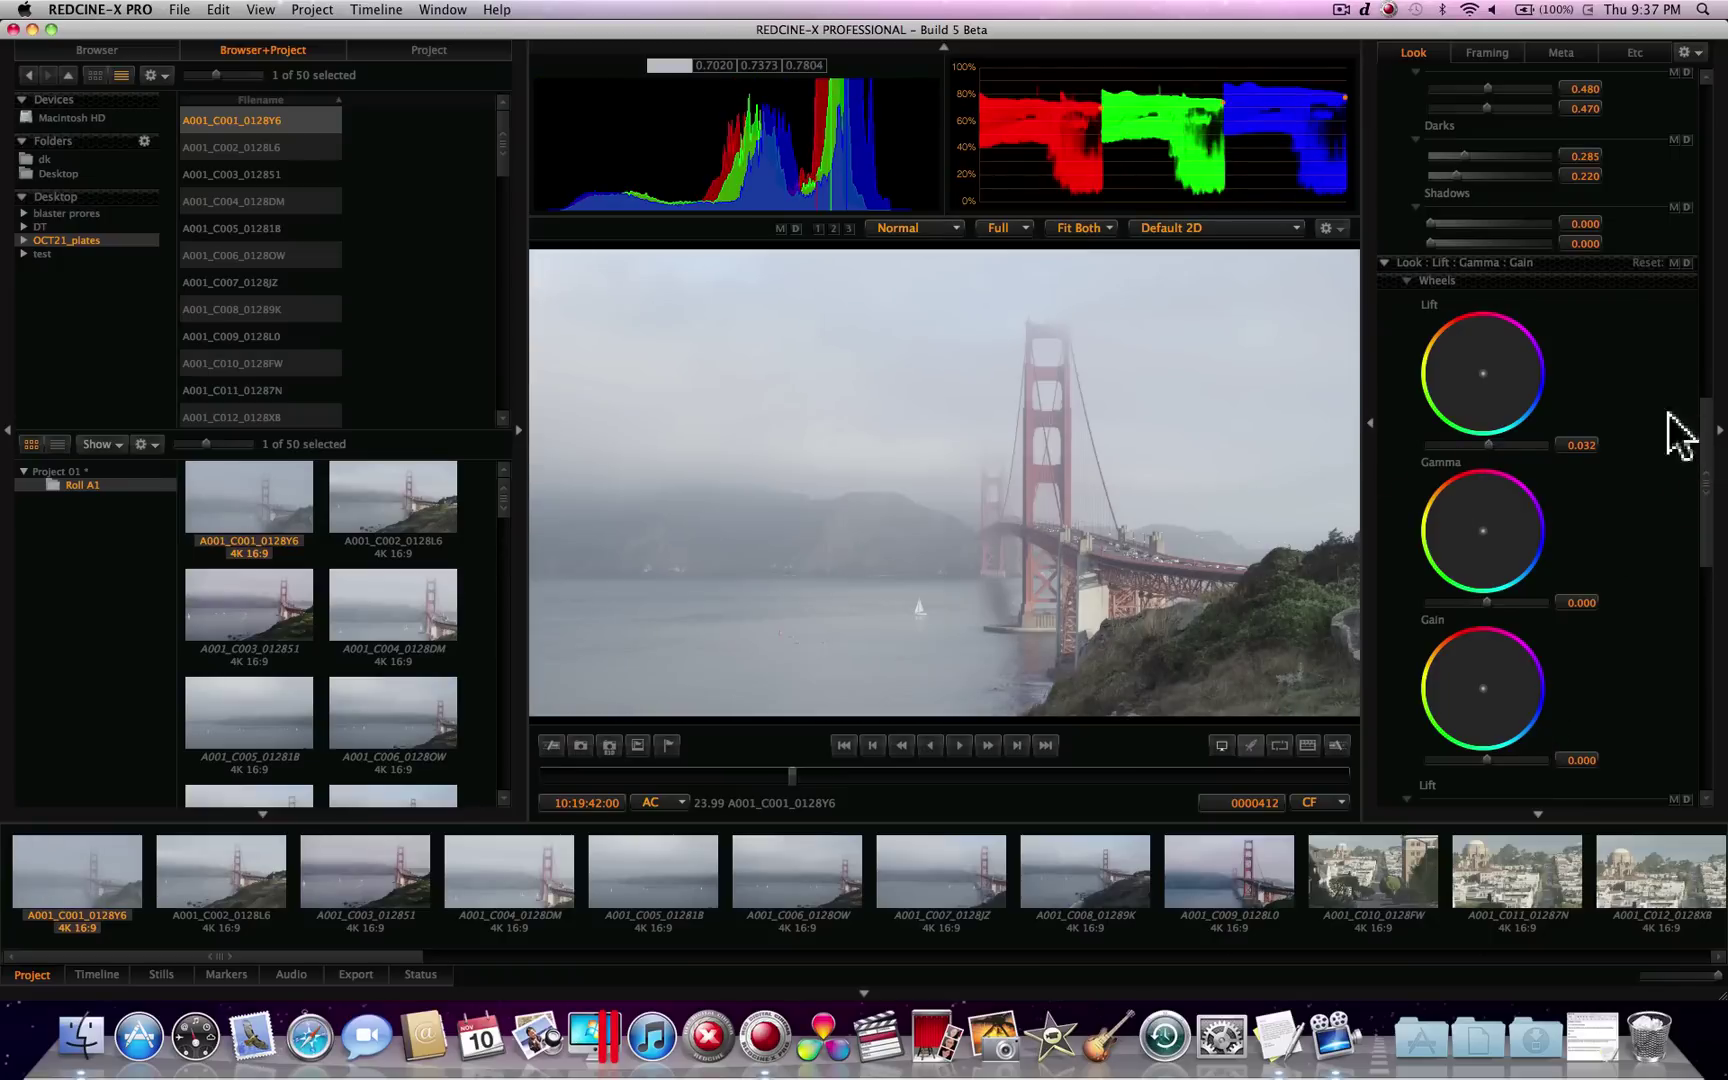
{"action": "left_click", "coordinate": [1003, 229]}
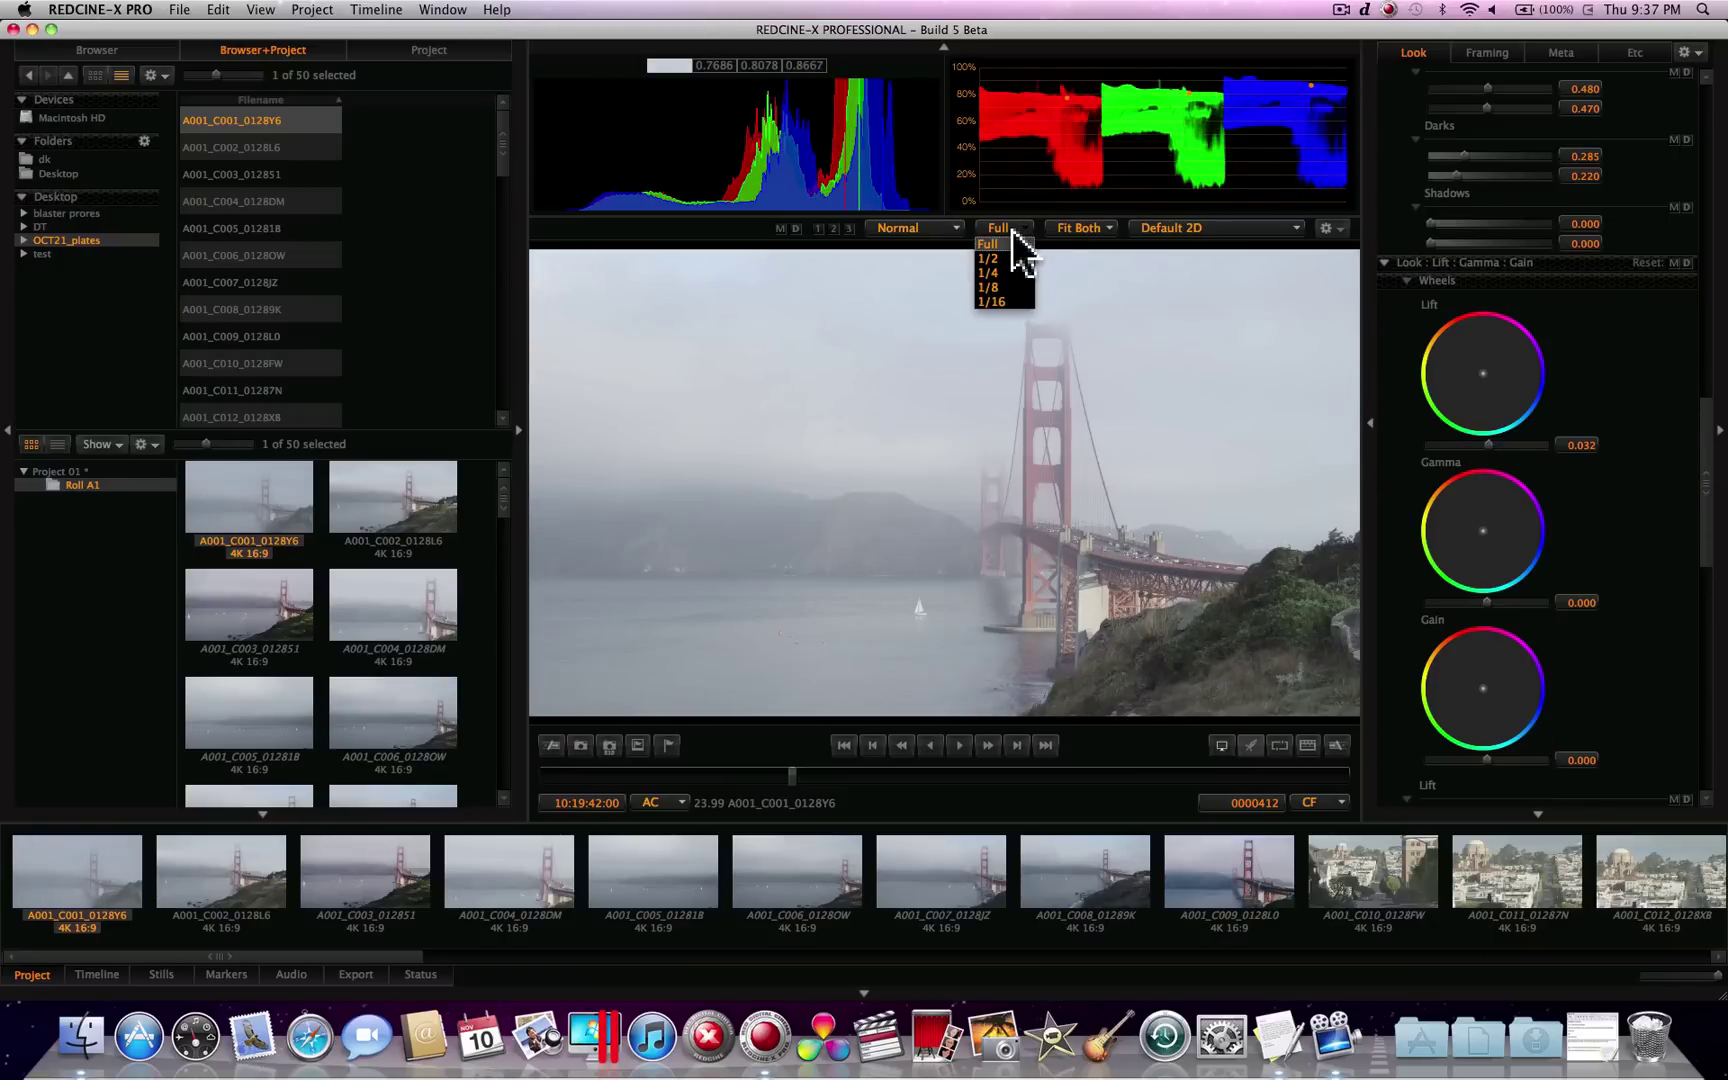
{"action": "left_click", "coordinate": [1010, 287]}
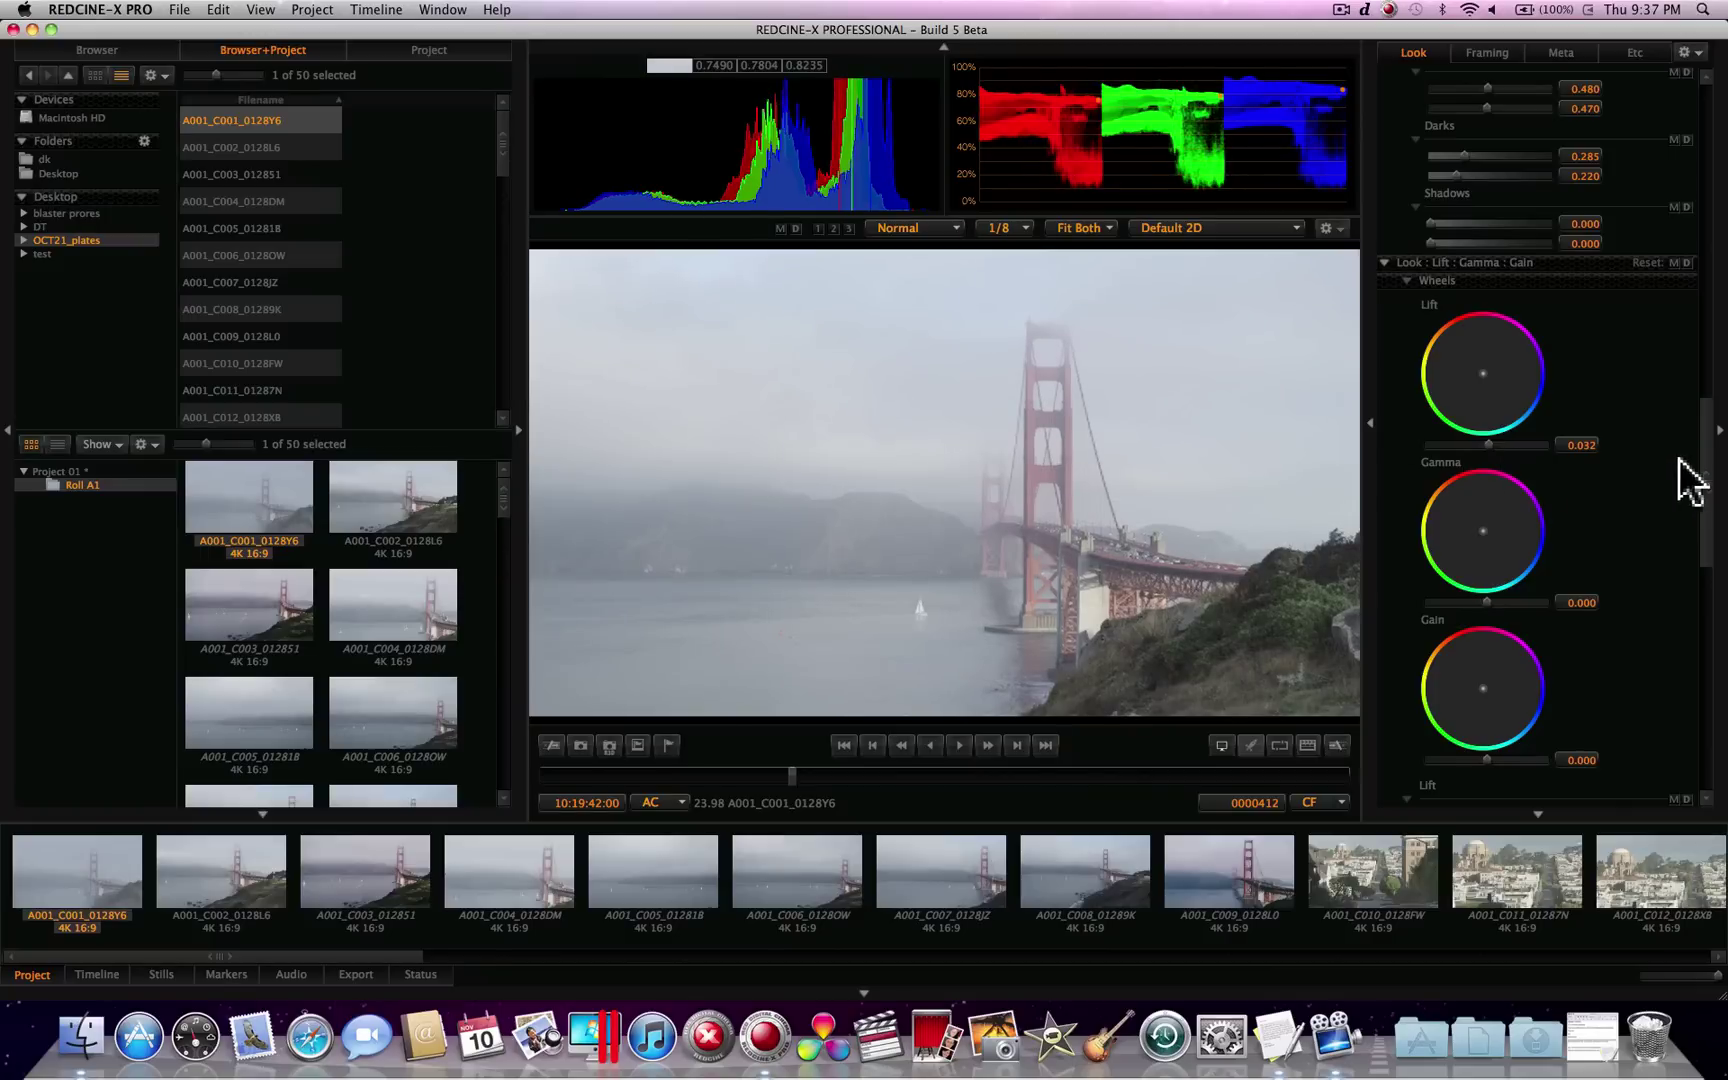
{"action": "left_click_drag", "start_coordinate": [1702, 463], "coordinate": [1710, 600]}
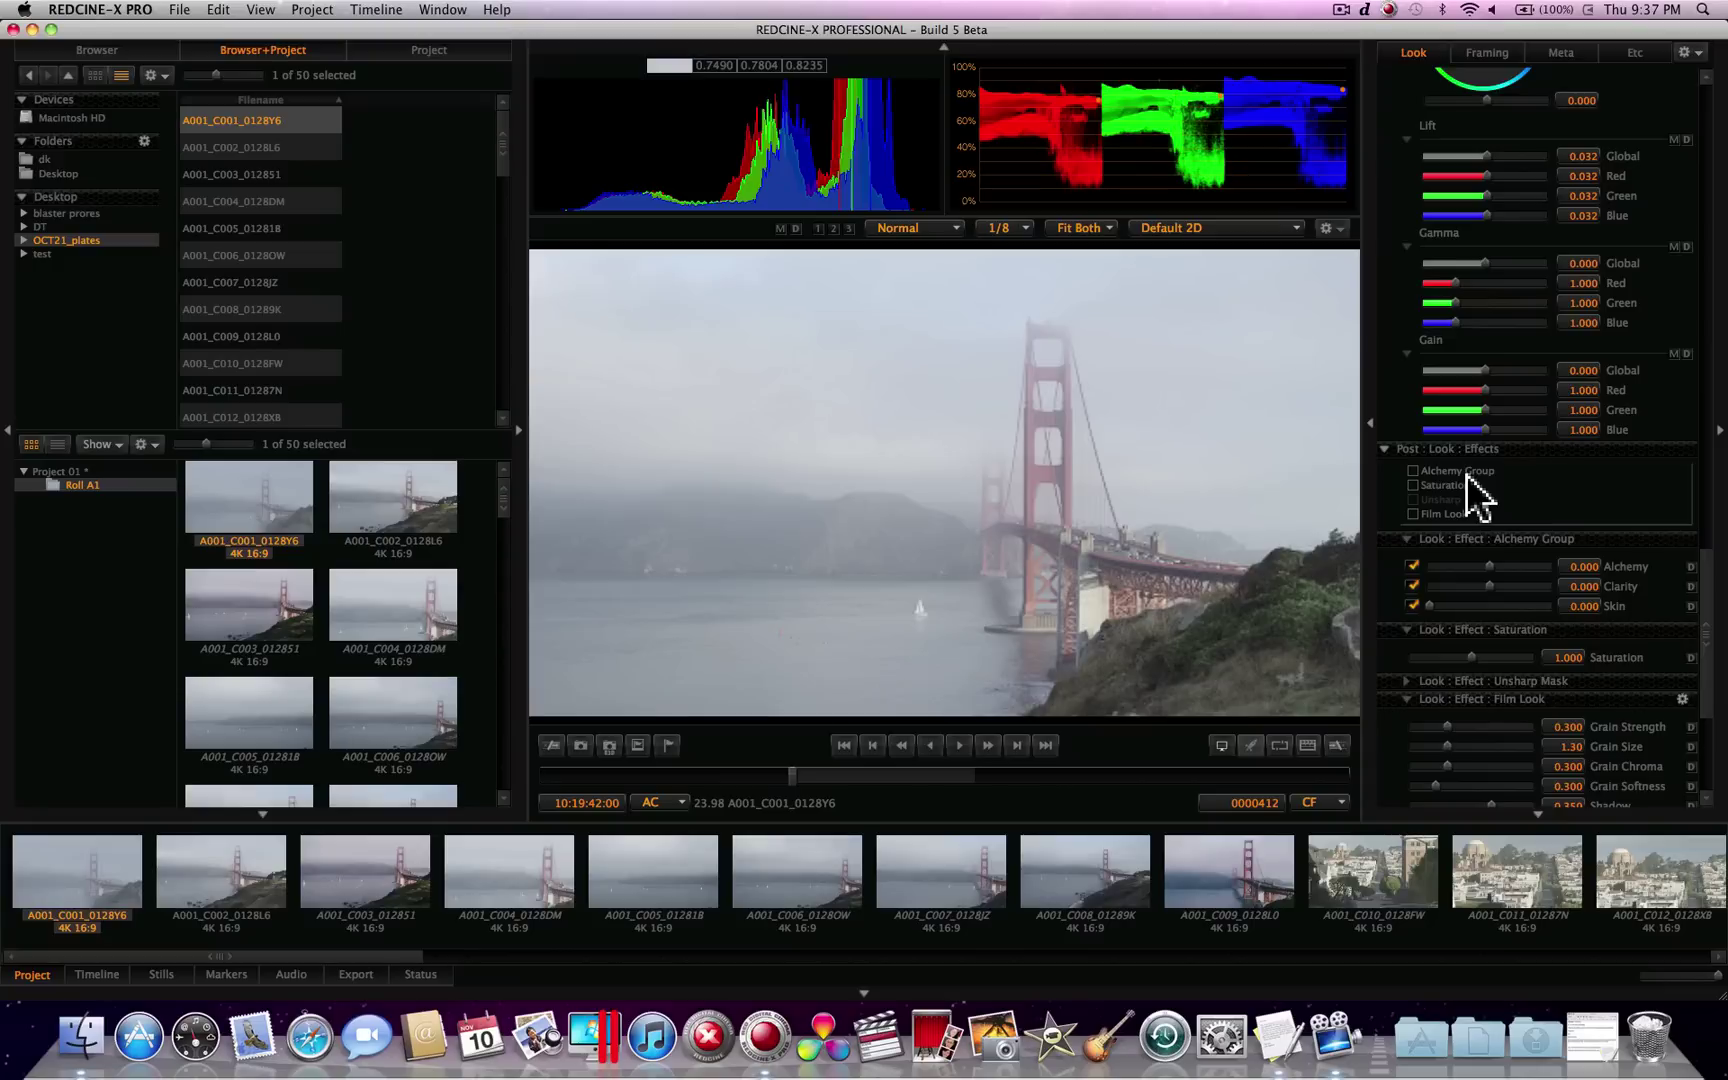
Step: Enable the Alchemy Group effect in Post : Look : Effects and lower Alchemy to -0.048
{"action": "left_click", "coordinate": [1413, 470]}
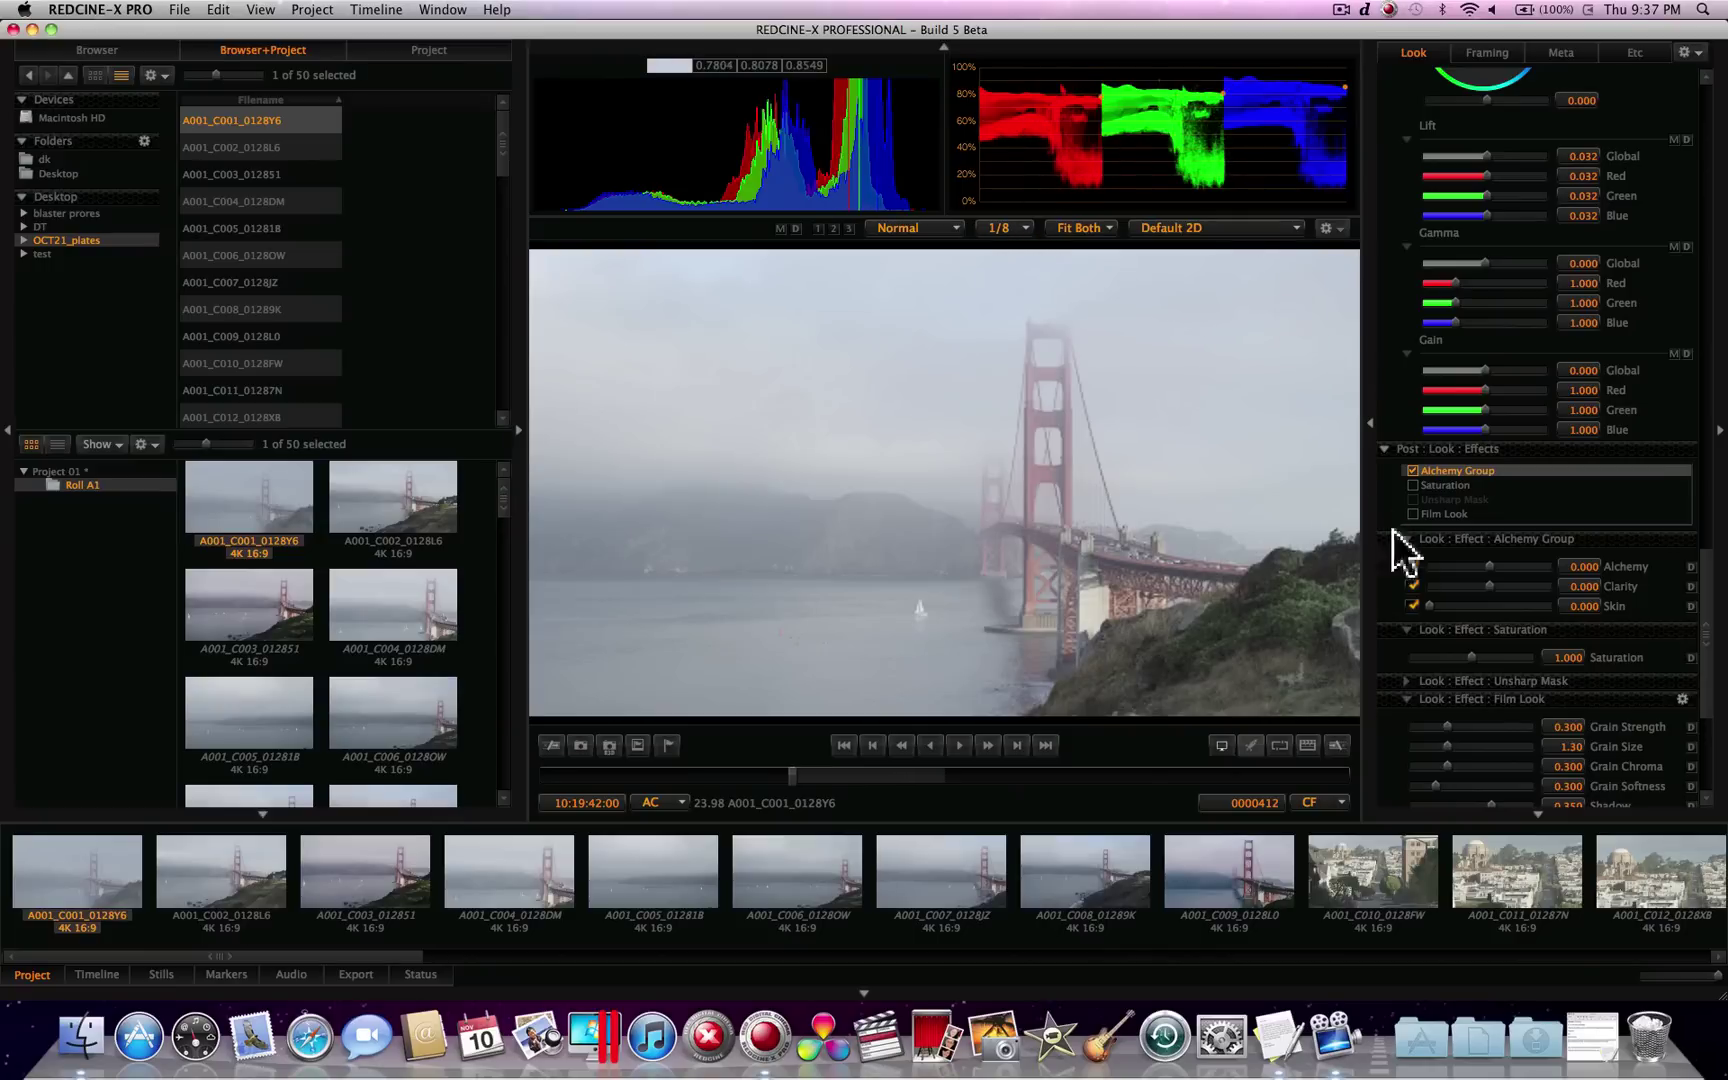
{"action": "mouse_move", "coordinate": [1488, 567]}
{"action": "left_mouse_down"}
{"action": "mouse_move", "coordinate": [1526, 568]}
{"action": "mouse_move", "coordinate": [1485, 576]}
{"action": "left_mouse_up"}
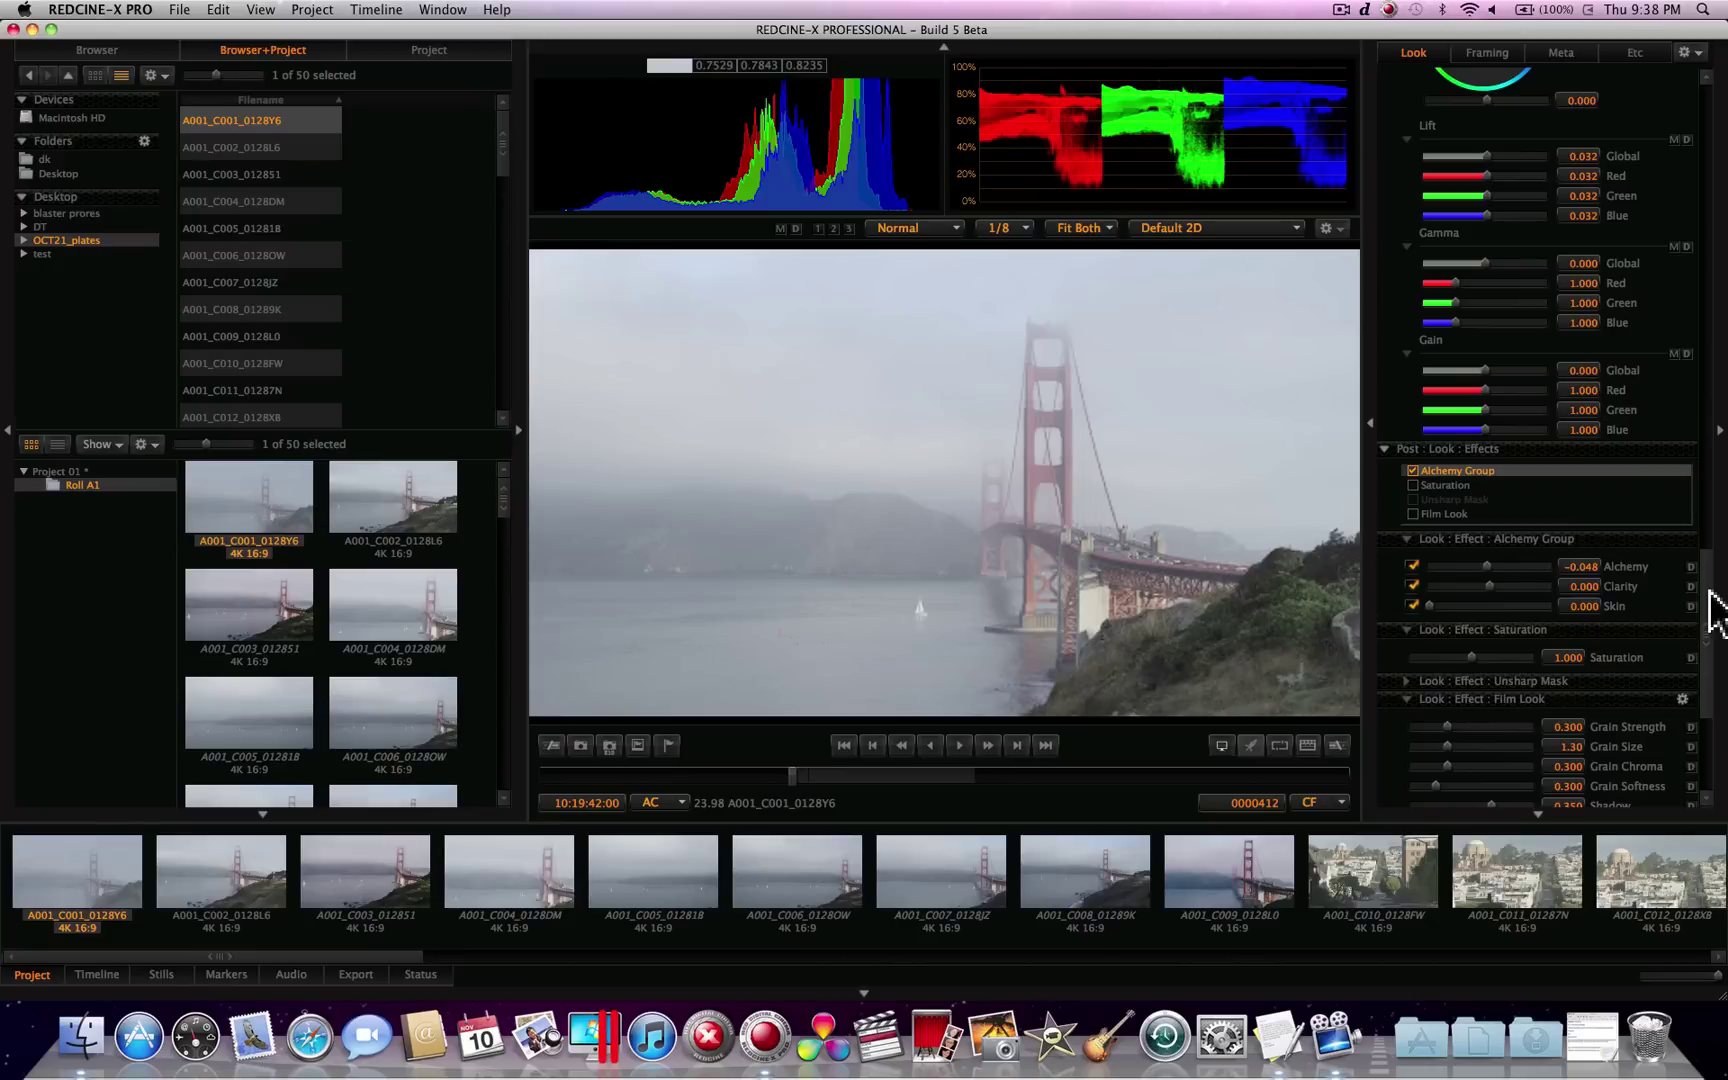
Step: Show the Export panel via Window > Export, with its empty render queue and ProRes444_2K preset
{"action": "scroll", "coordinate": [1708, 600], "scroll_direction": "down", "scroll_amount": 3}
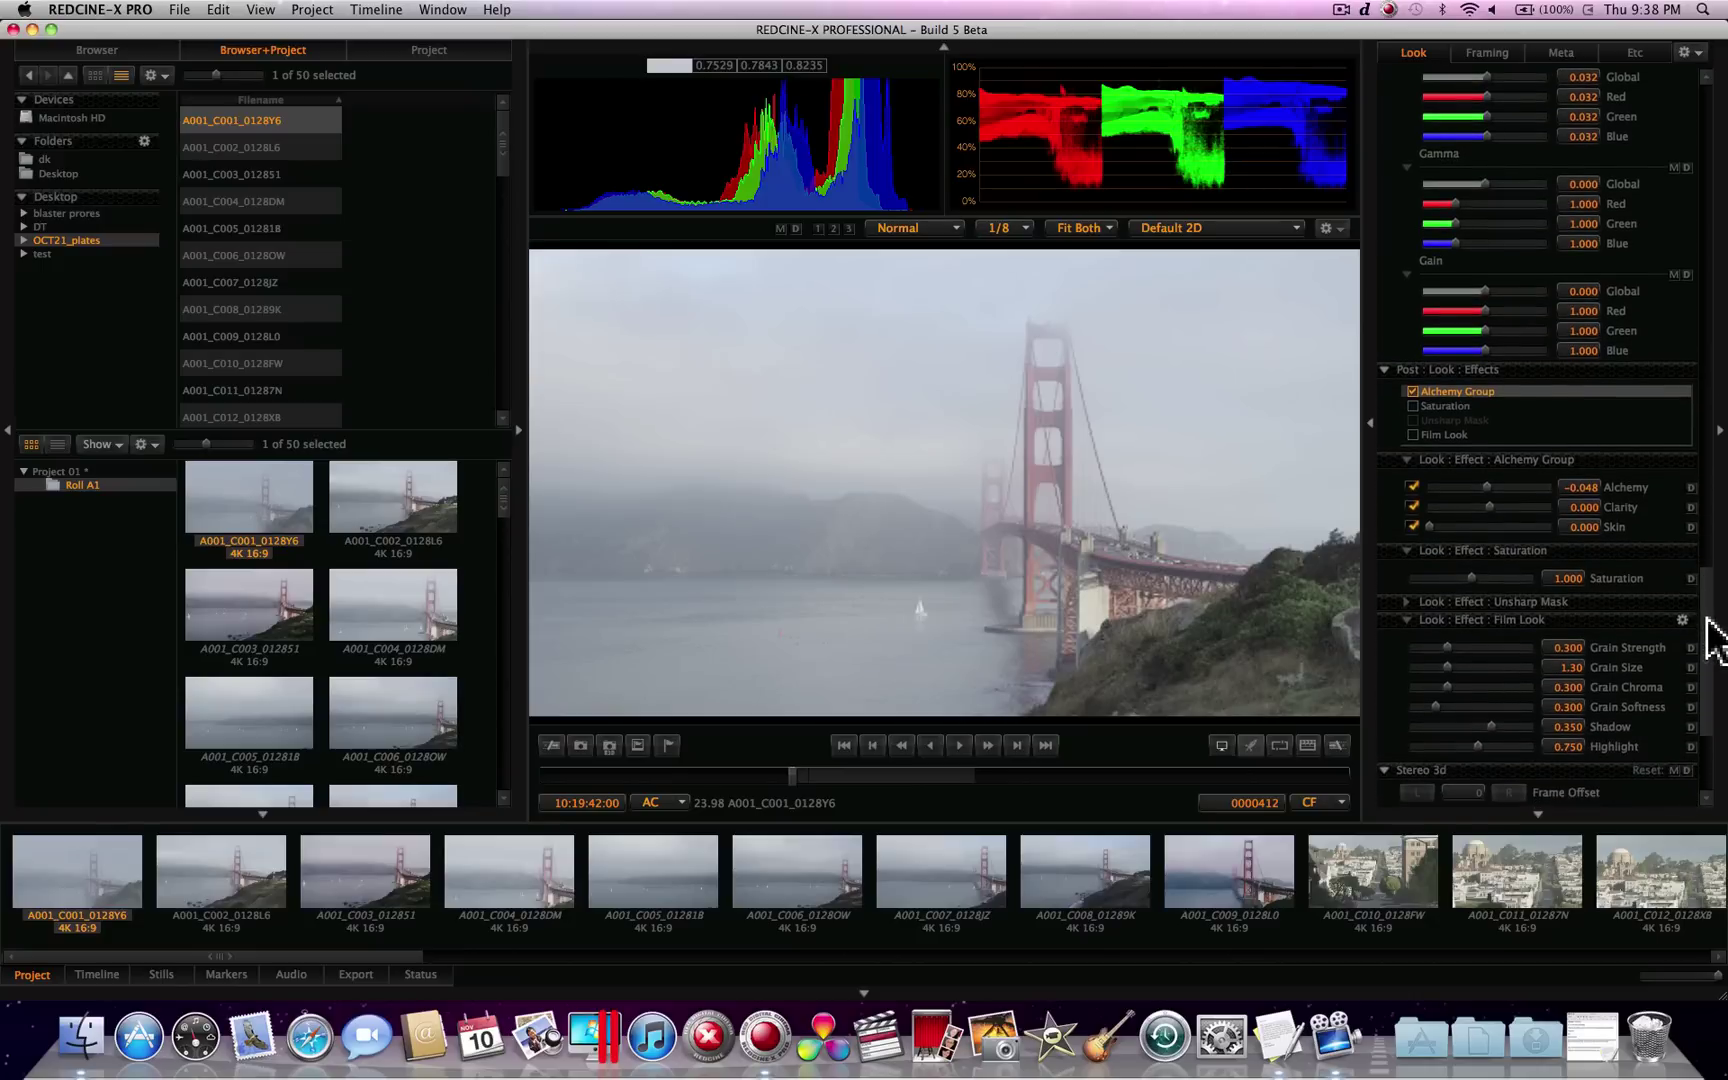
{"action": "scroll", "coordinate": [1706, 621], "scroll_direction": "down", "scroll_amount": 8}
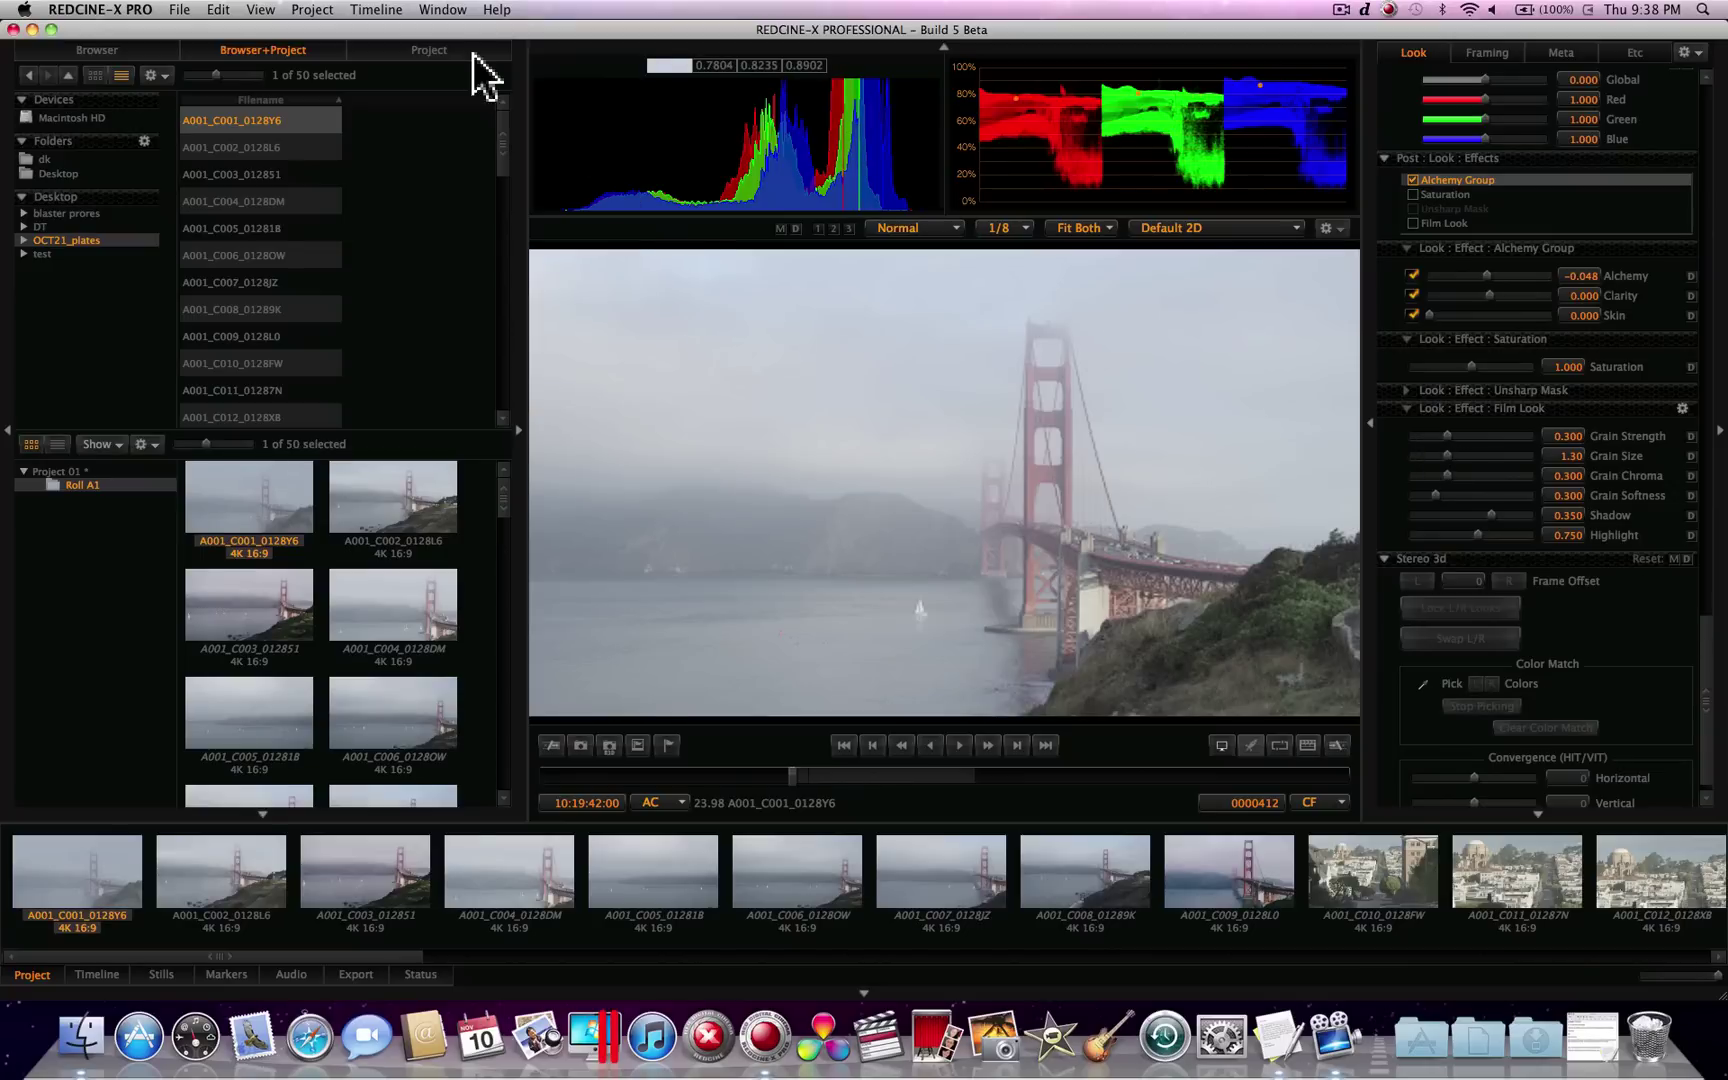
{"action": "left_click", "coordinate": [442, 10]}
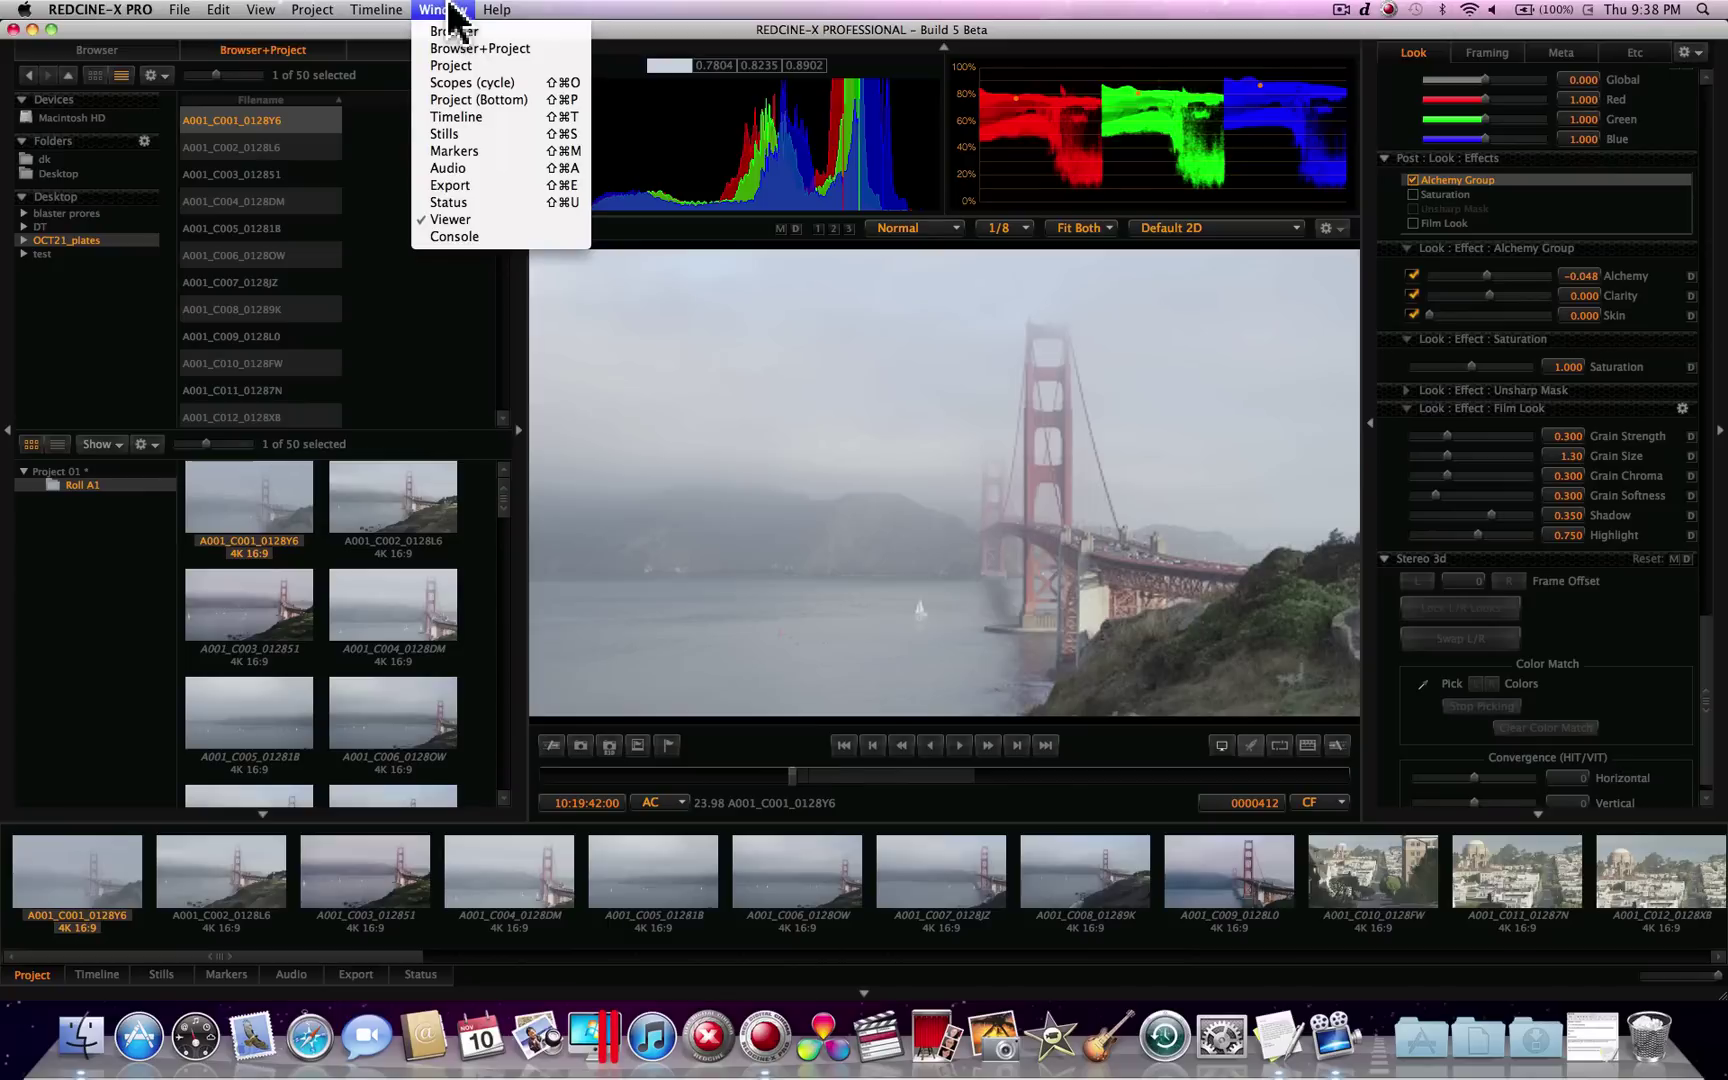
{"action": "left_click", "coordinate": [445, 184]}
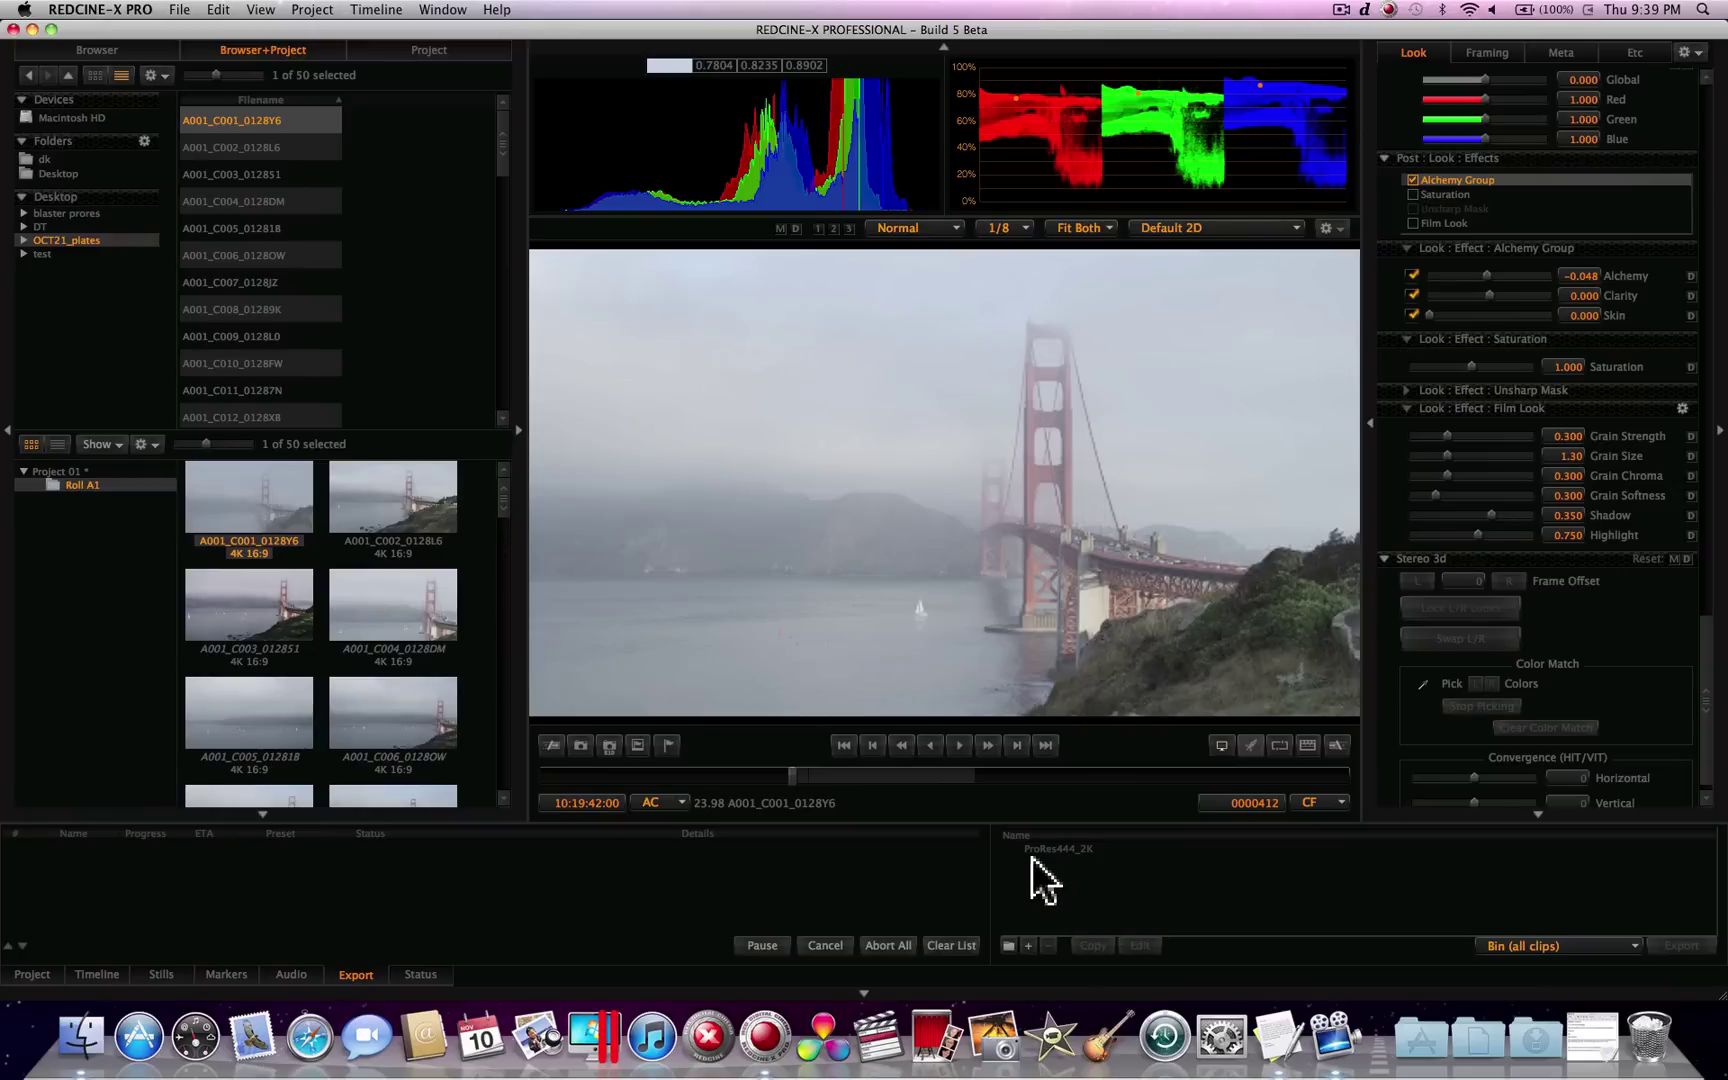
Step: Add a new export preset, newPreset, with the + button and open its File Format choices
{"action": "left_click", "coordinate": [1029, 948]}
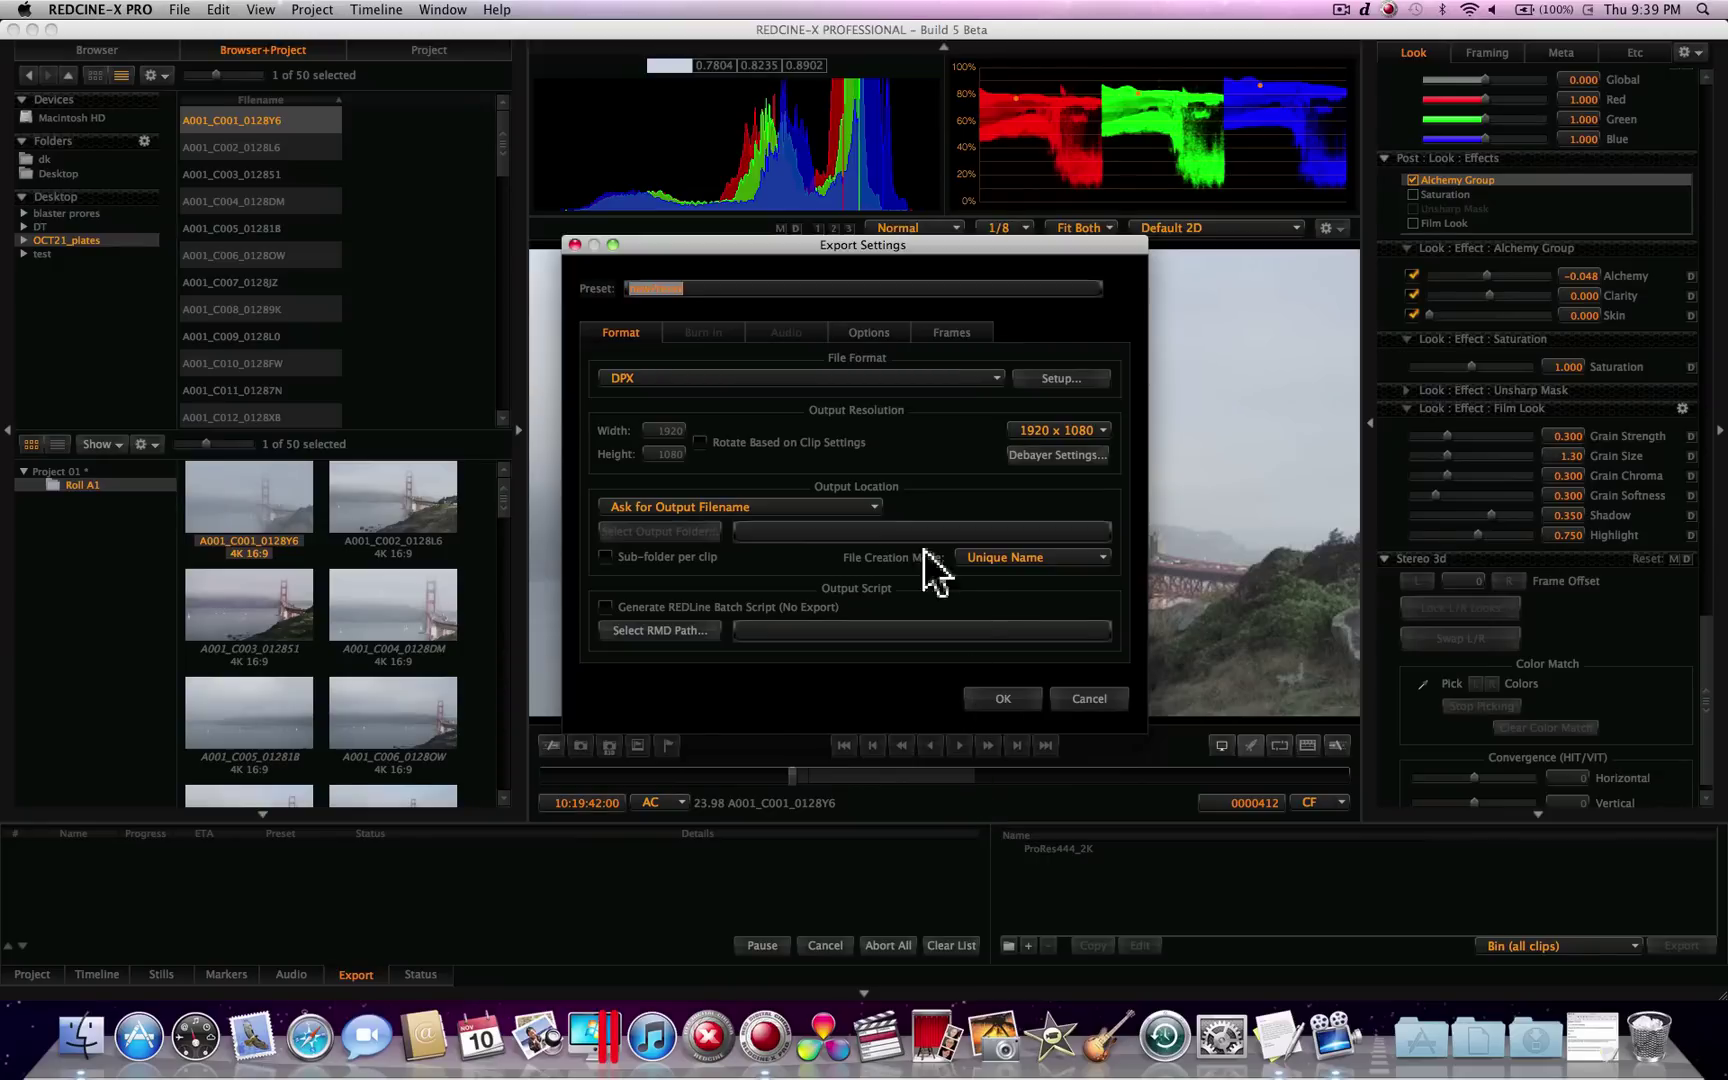
{"action": "left_click", "coordinate": [751, 378]}
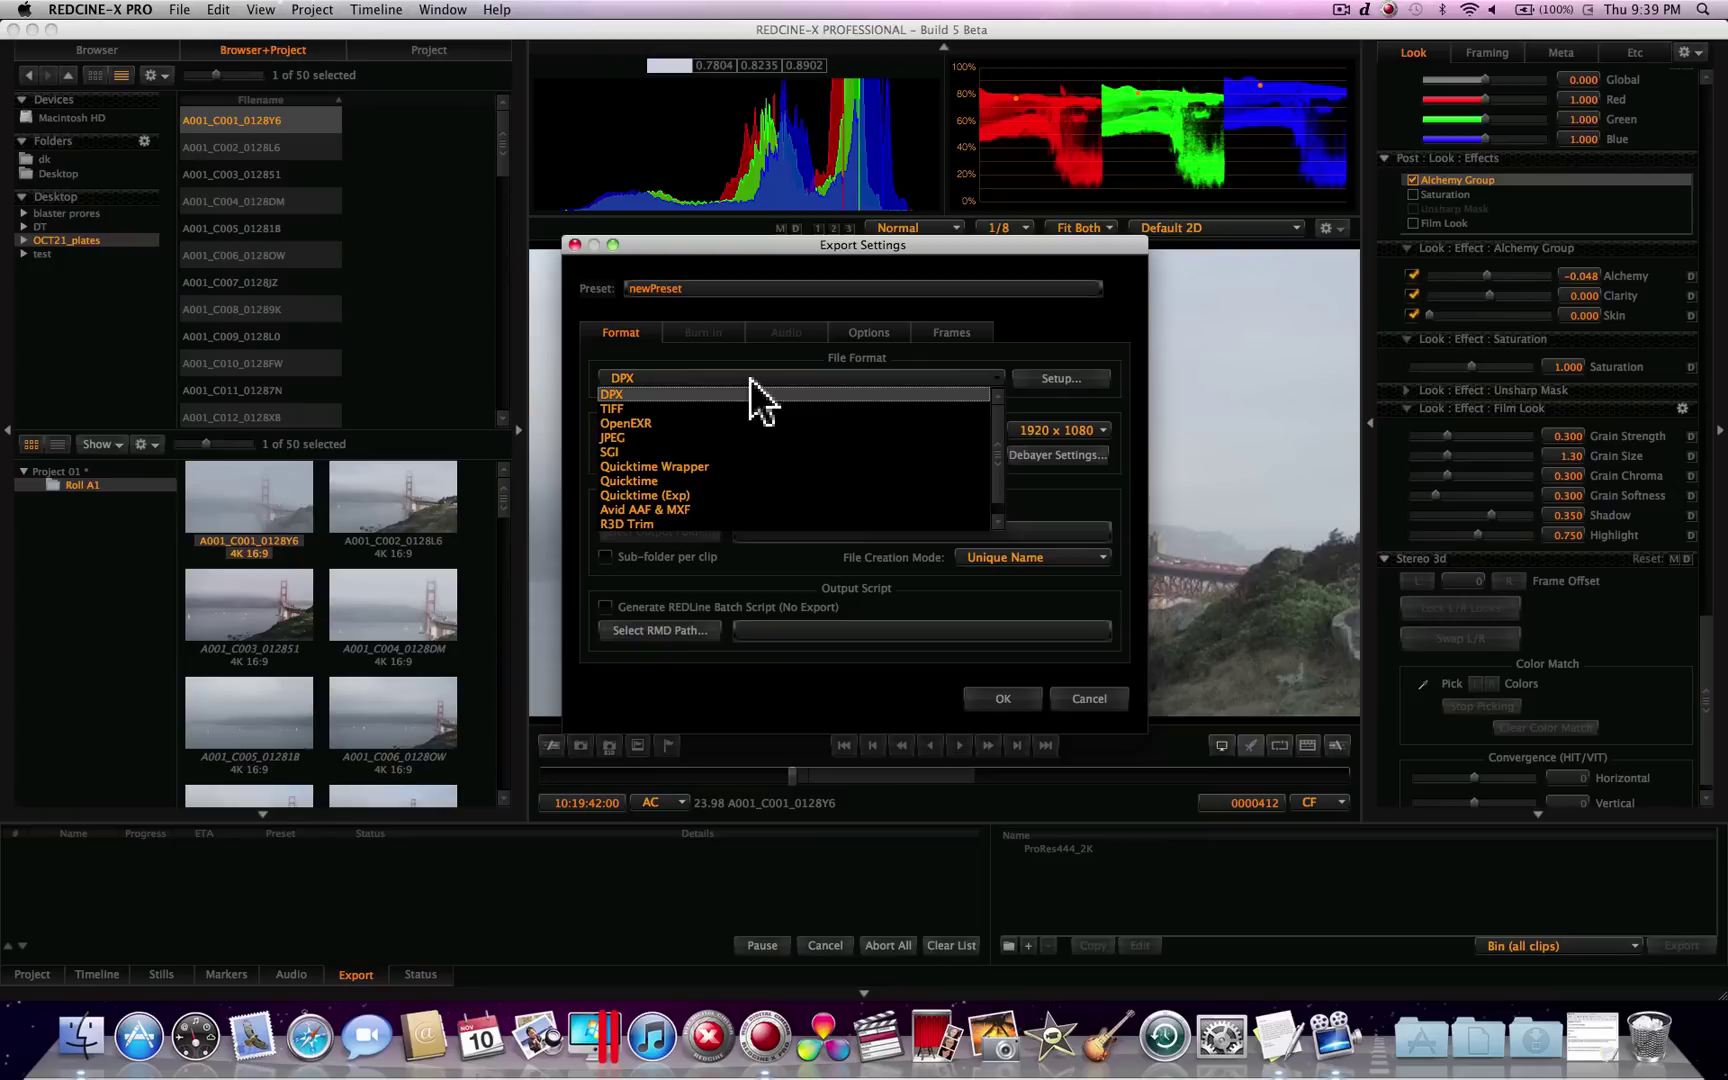
Step: Set the File Format to QuickTime, leaving debayer quality at Full for 2K, 3K and 4K
{"action": "left_click", "coordinate": [661, 480]}
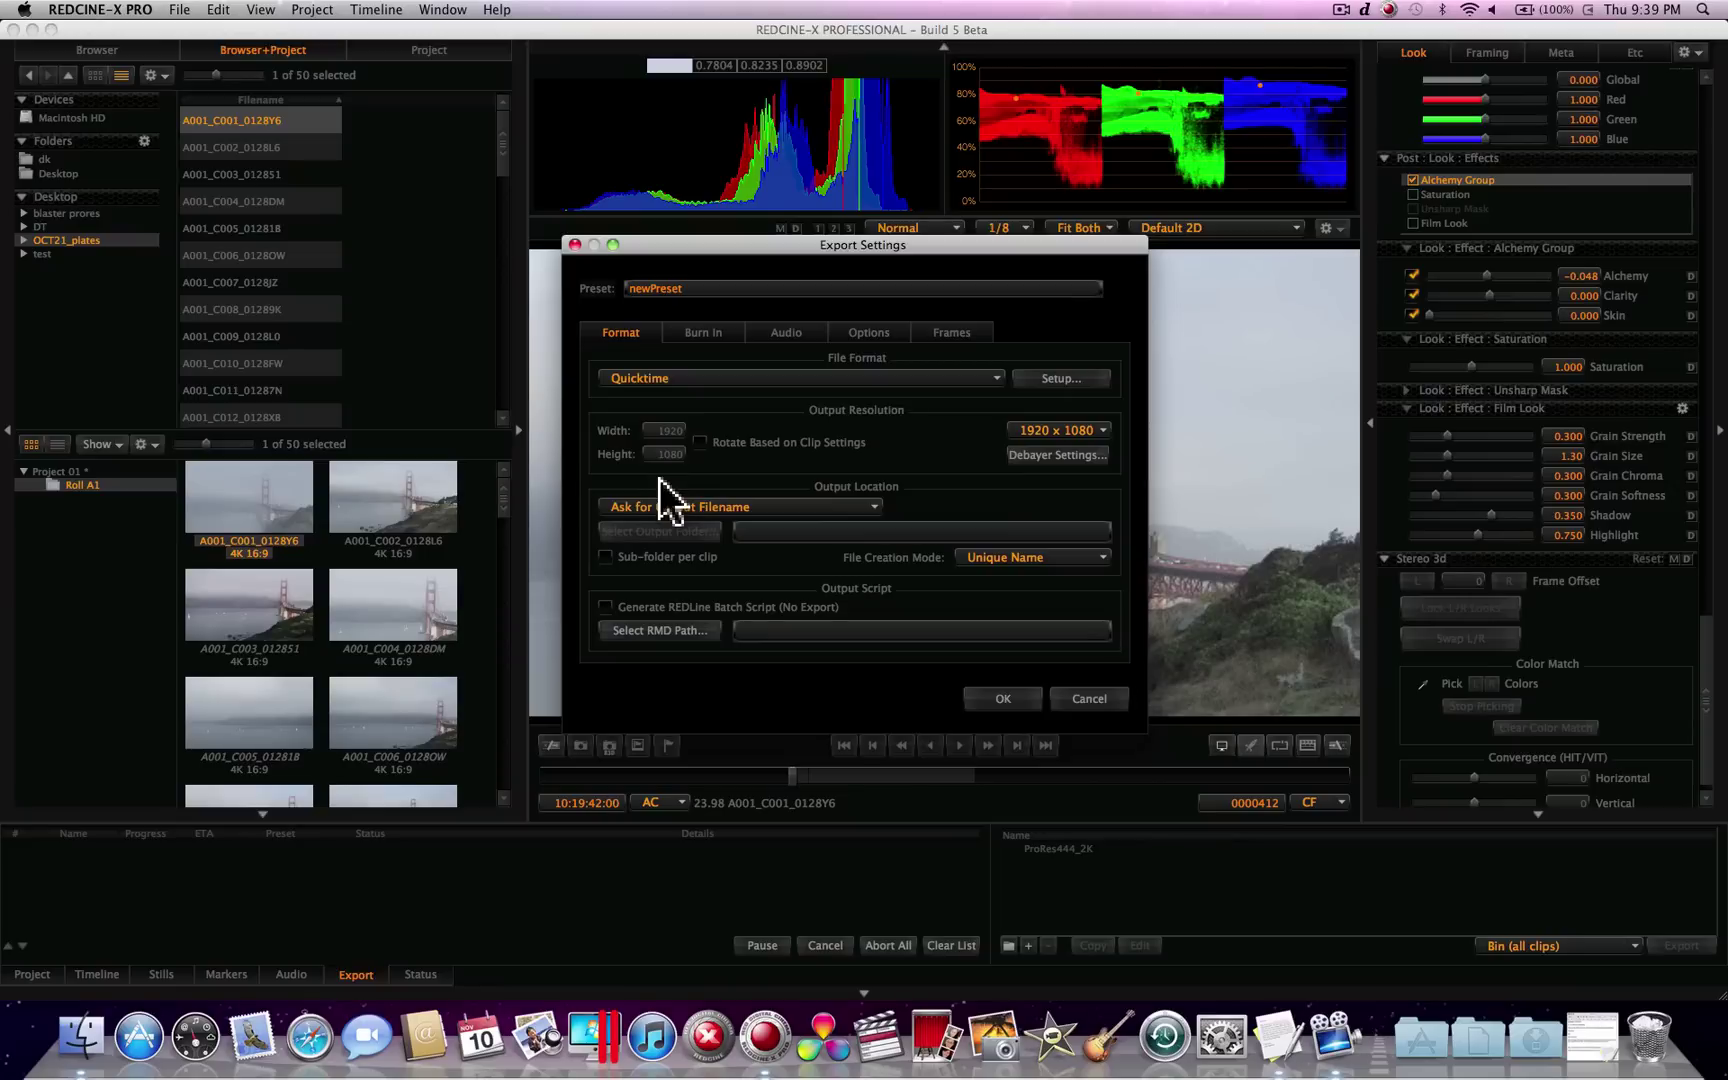
{"action": "left_click", "coordinate": [1049, 457]}
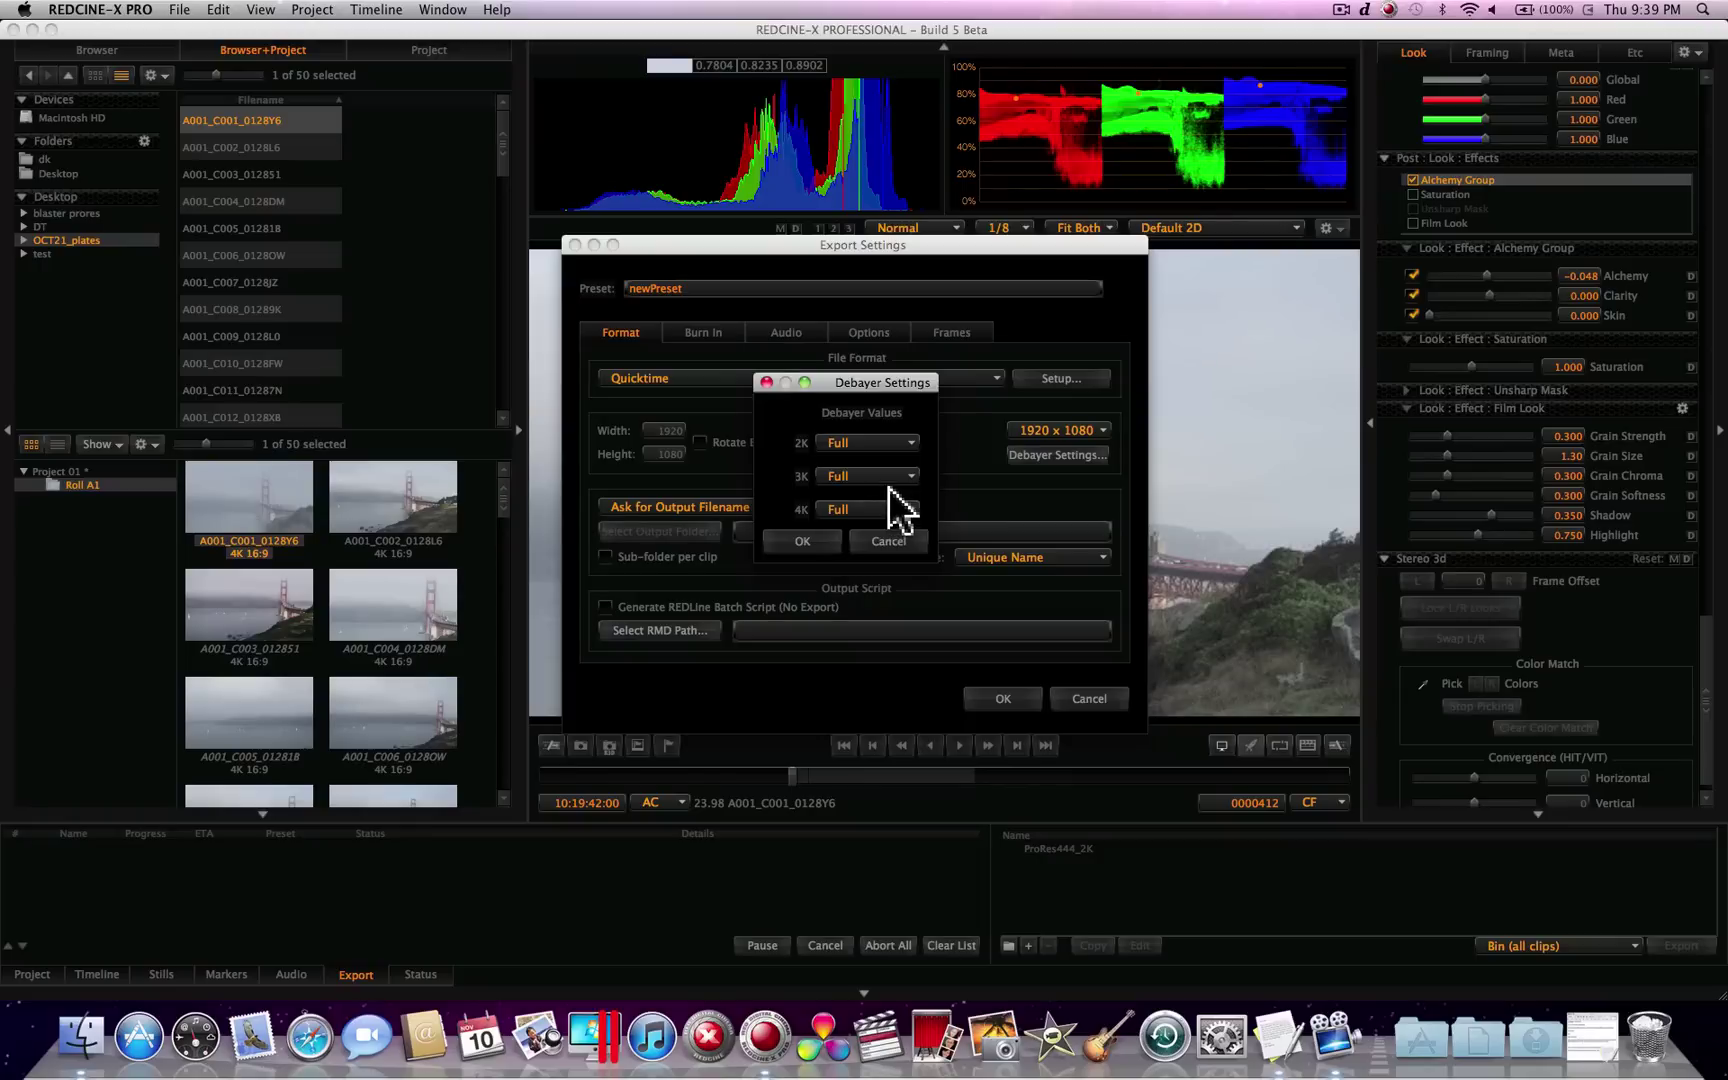
{"action": "left_click", "coordinate": [829, 548]}
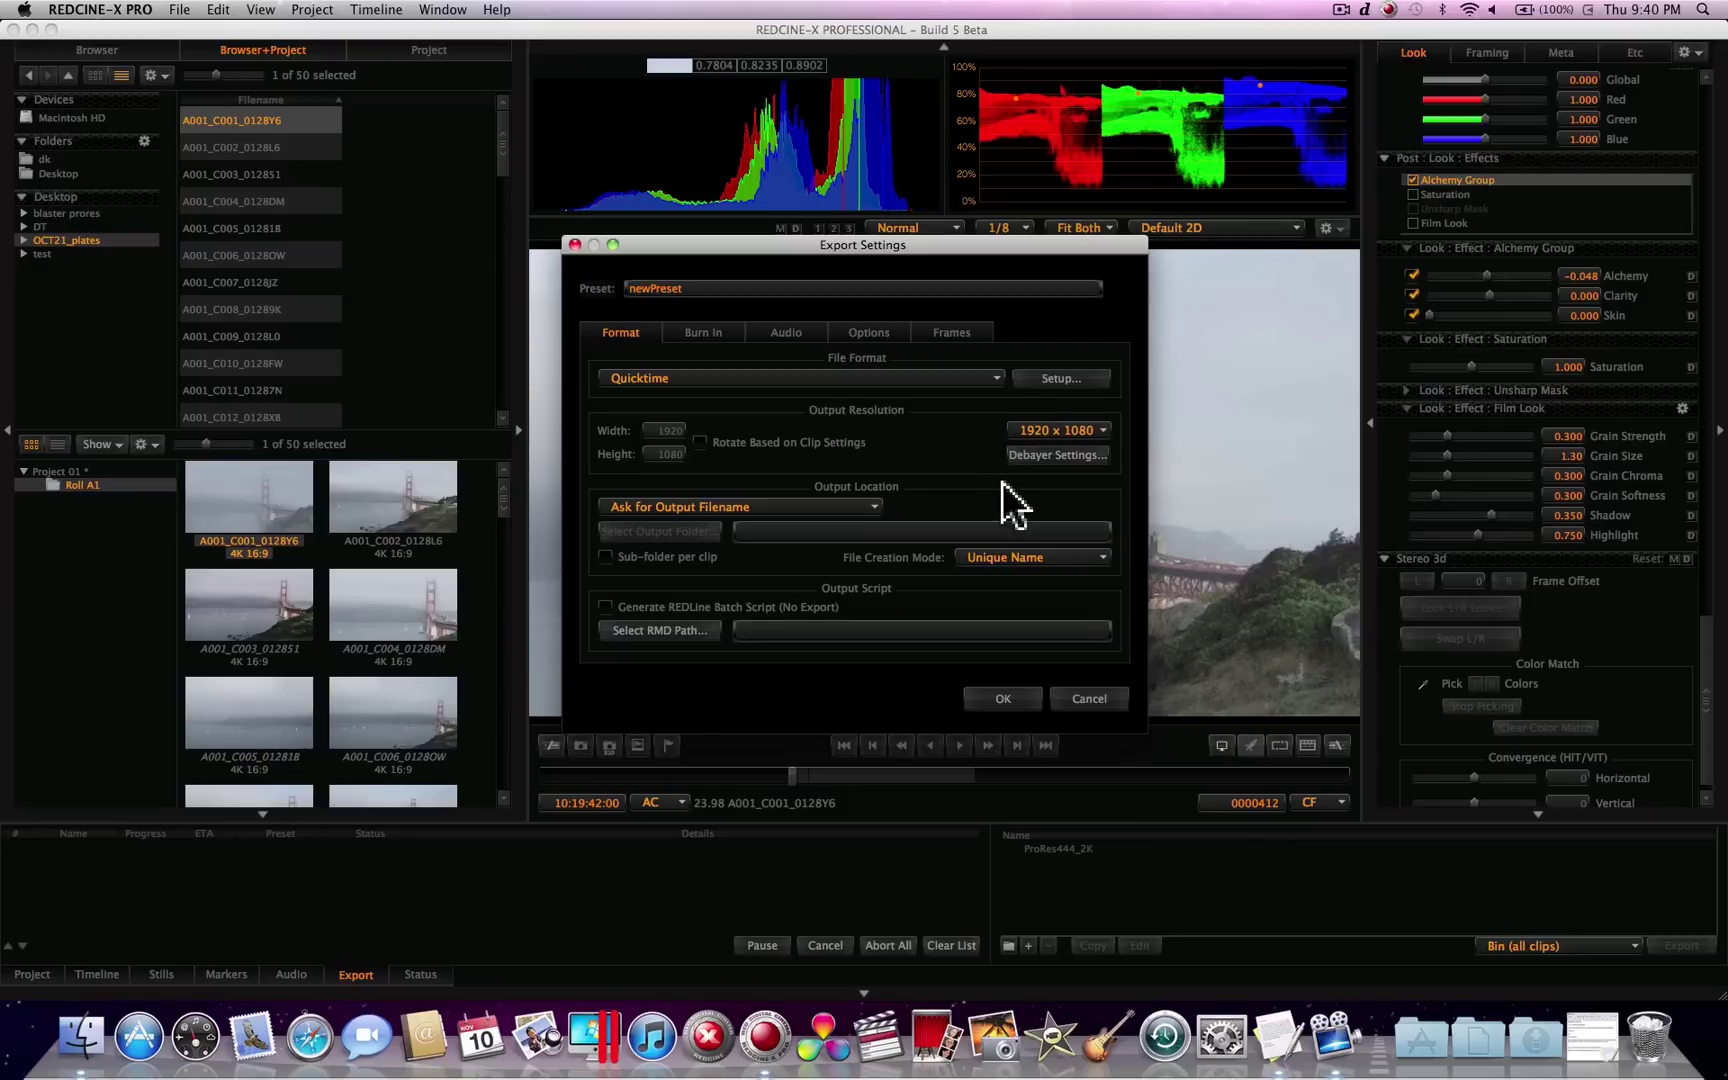
Step: In the QuickTime Compression Settings, set the compression type to Apple ProRes 422
{"action": "left_click", "coordinate": [1061, 378]}
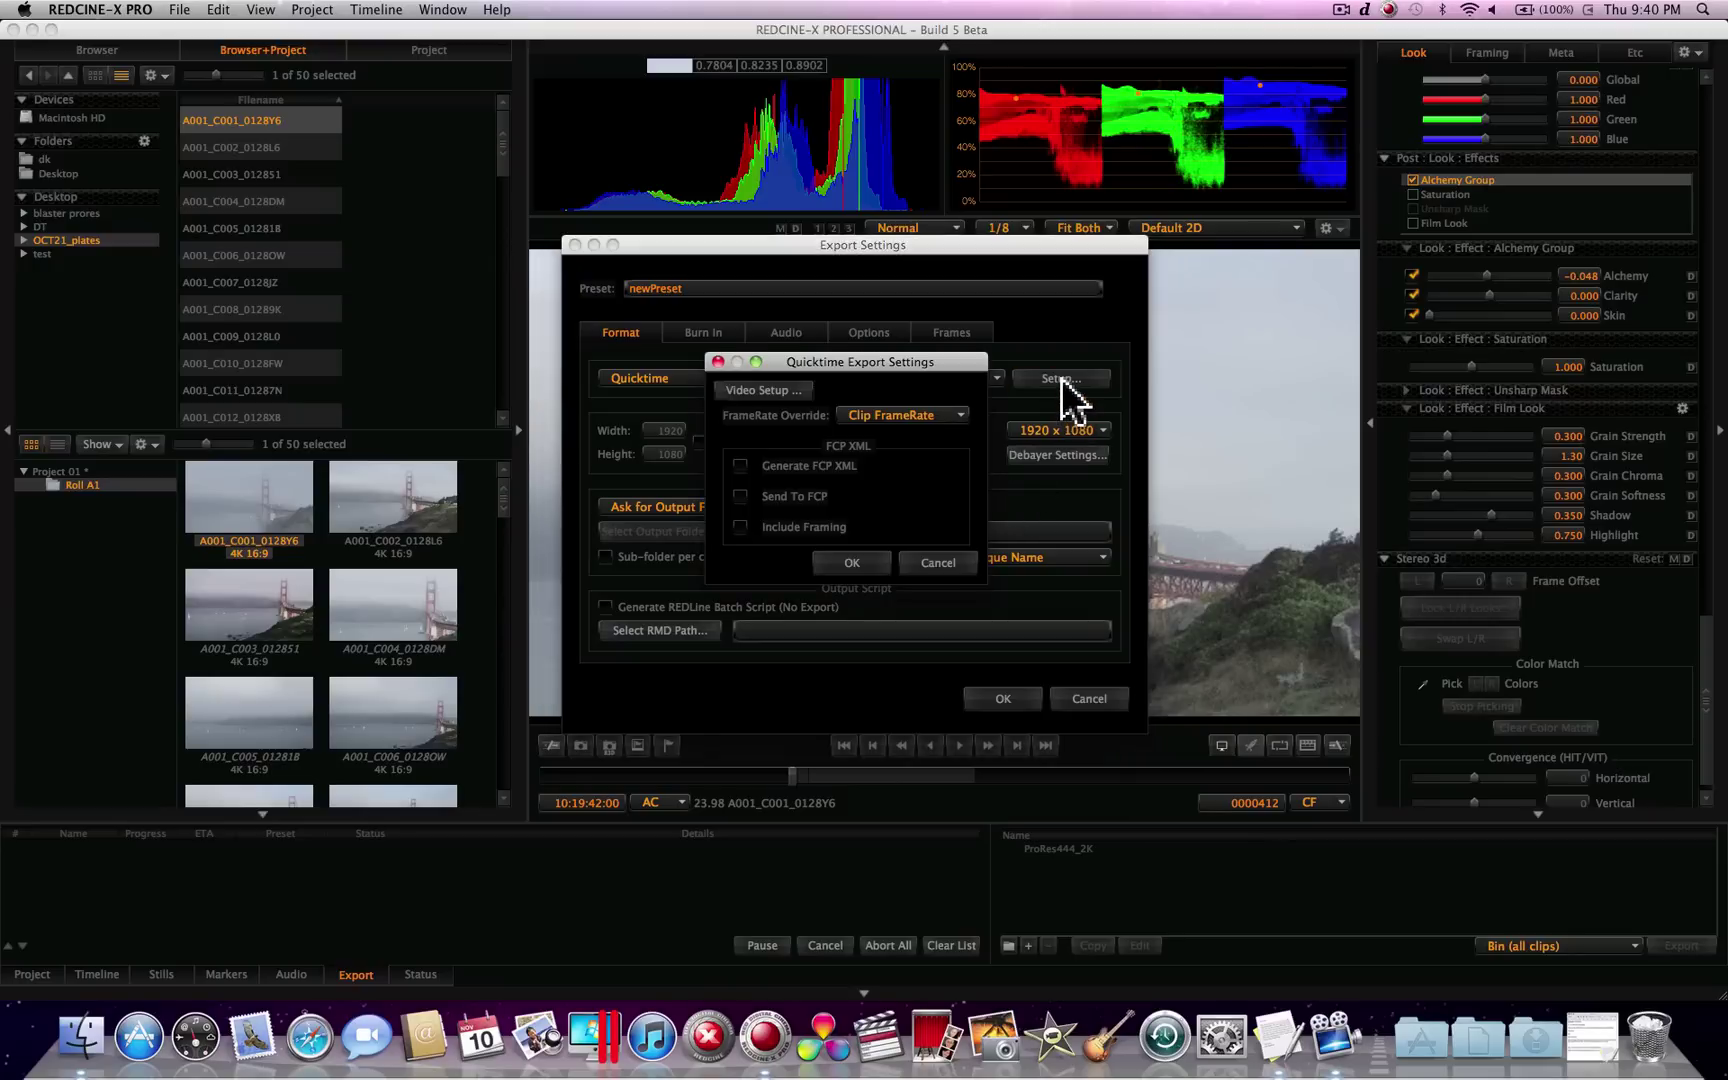
{"action": "left_click", "coordinate": [768, 390]}
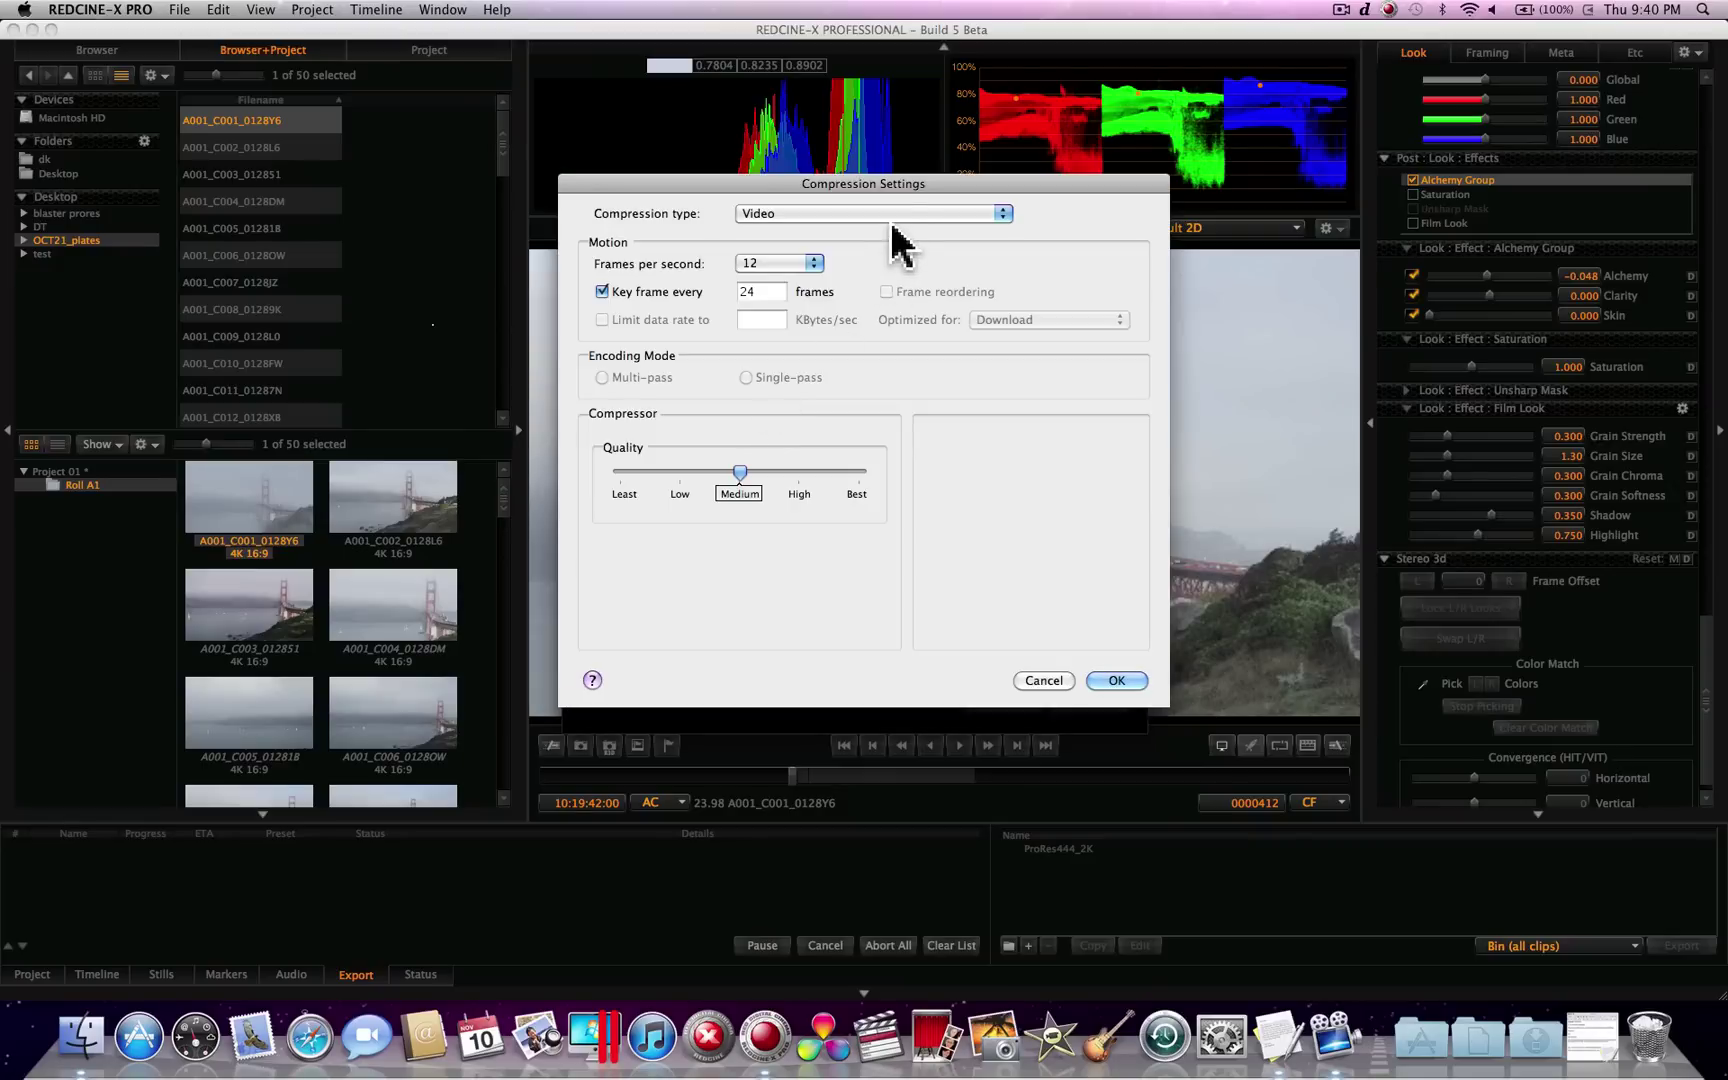
{"action": "left_click", "coordinate": [889, 214]}
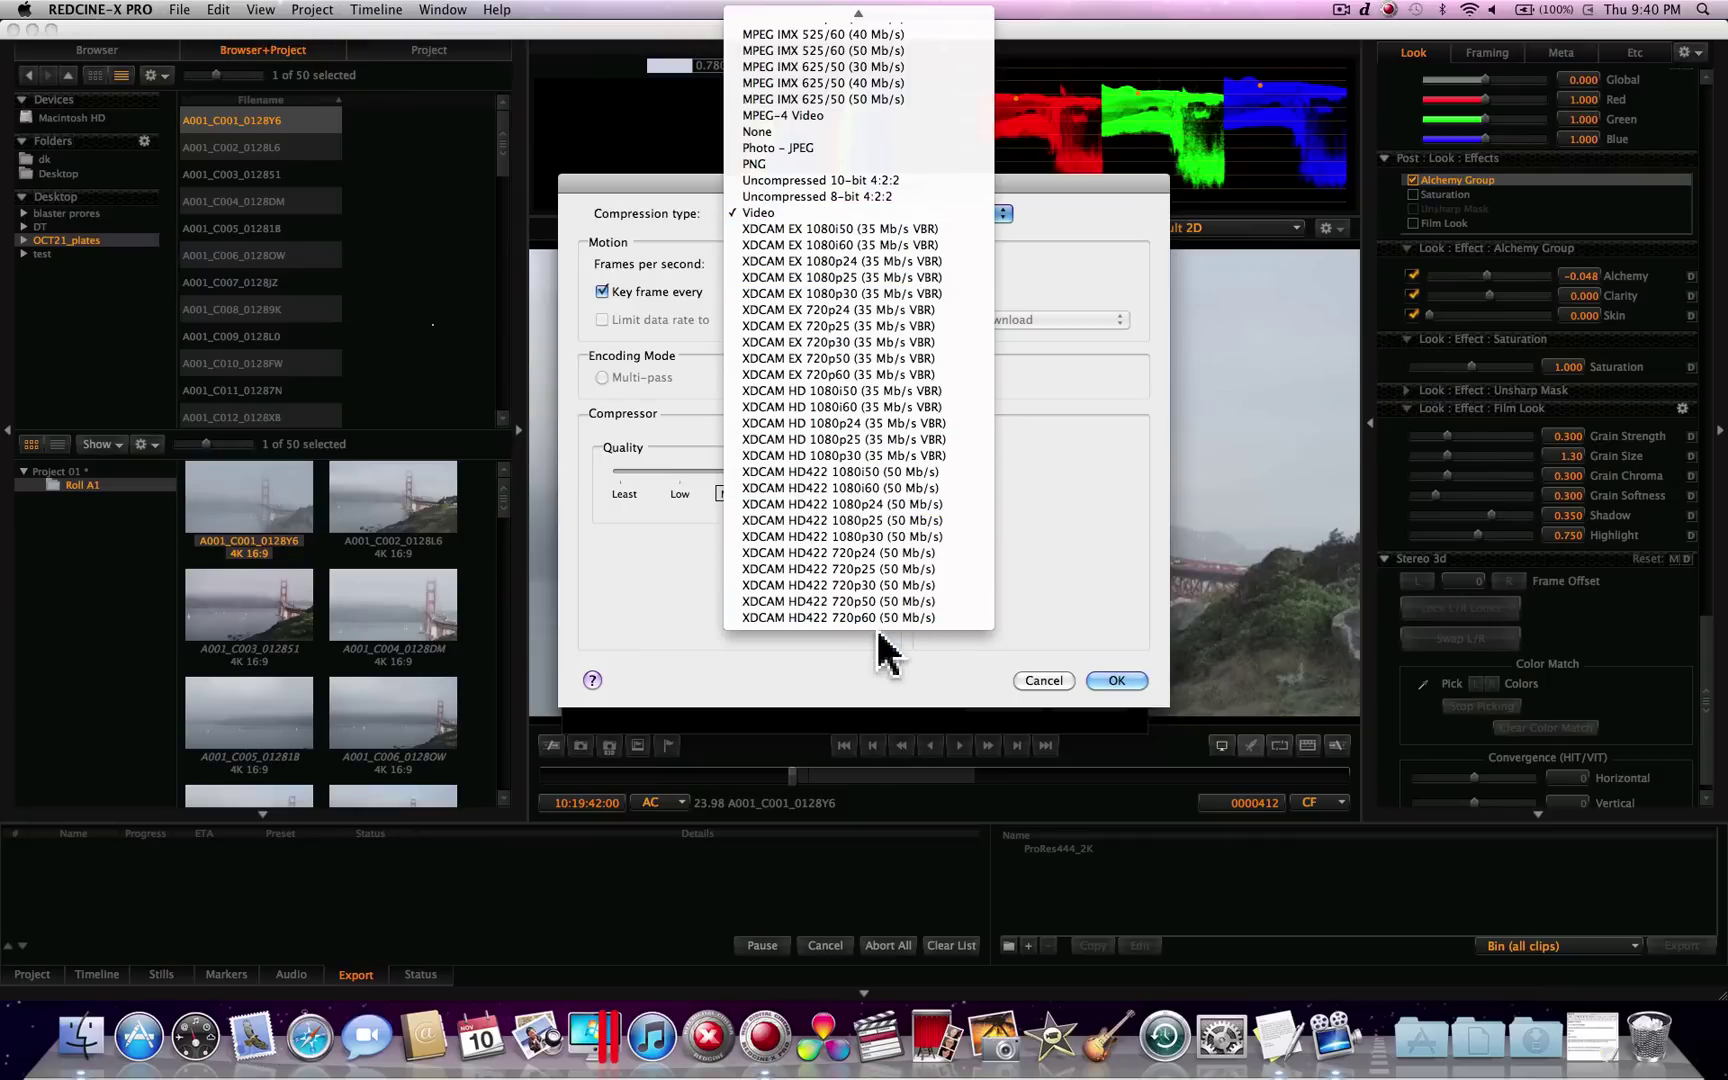
{"action": "mouse_move", "coordinate": [856, 19]}
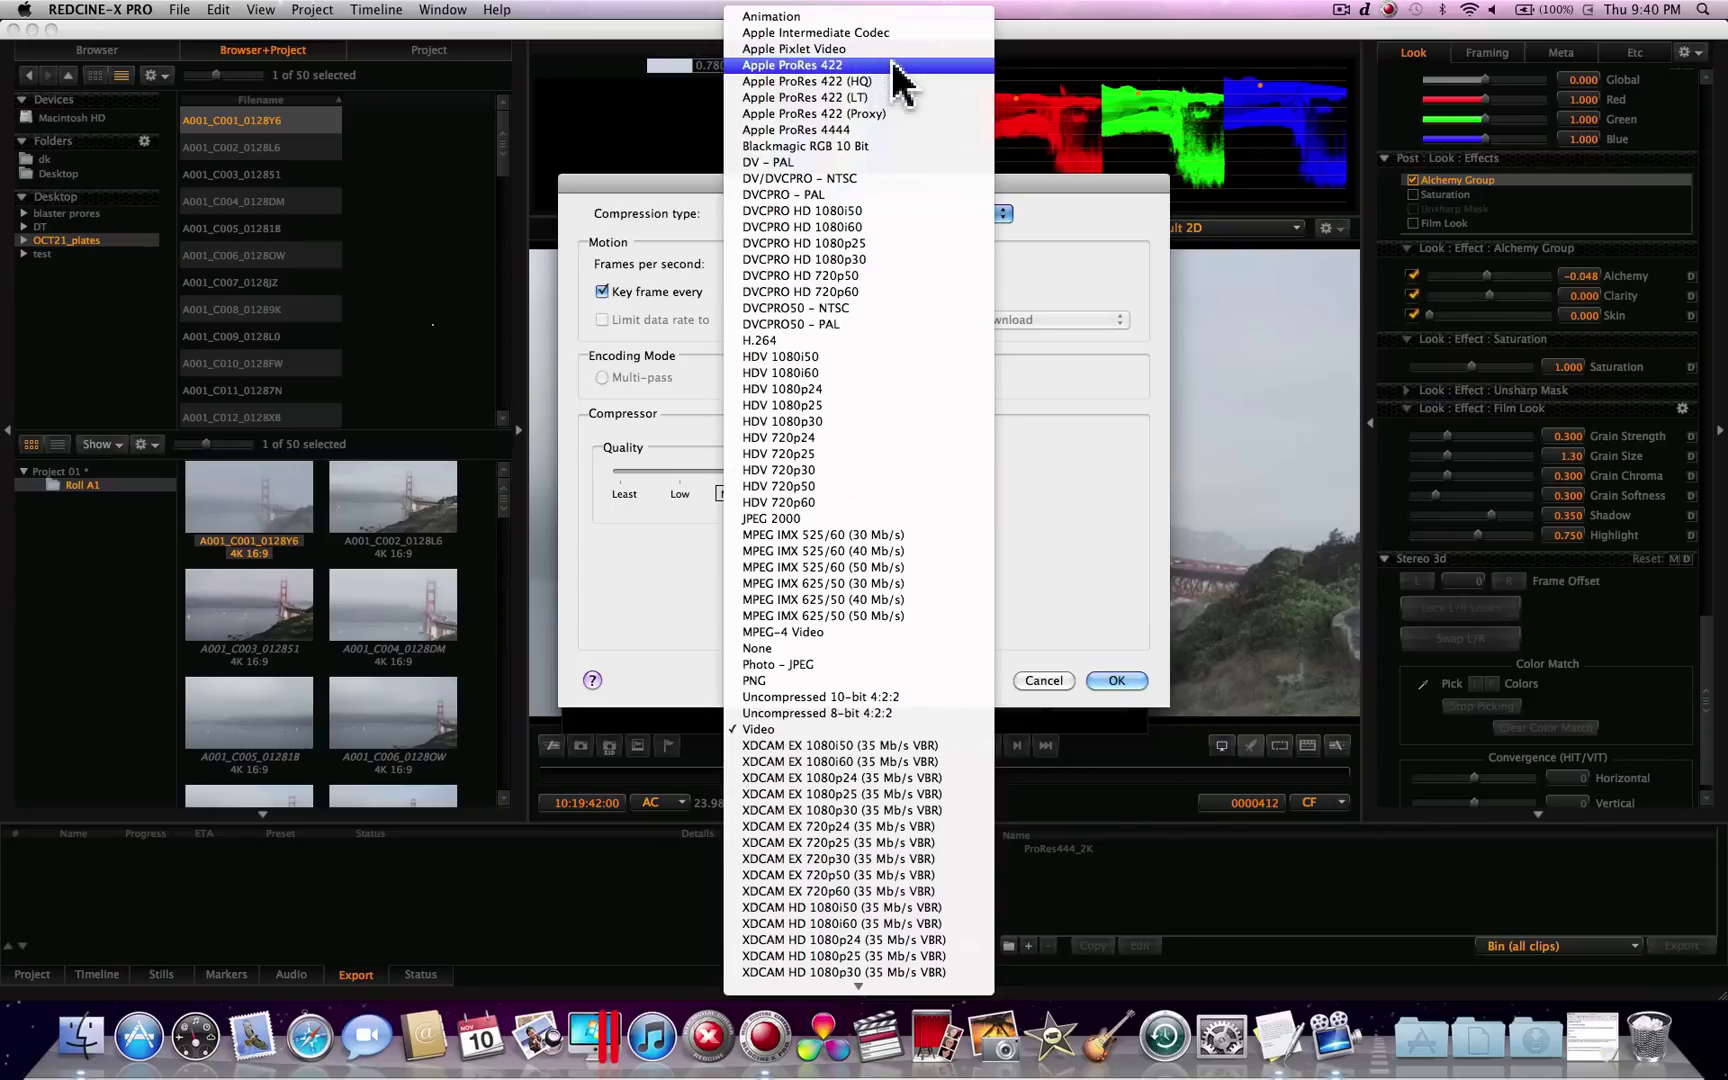
{"action": "left_click", "coordinate": [811, 65]}
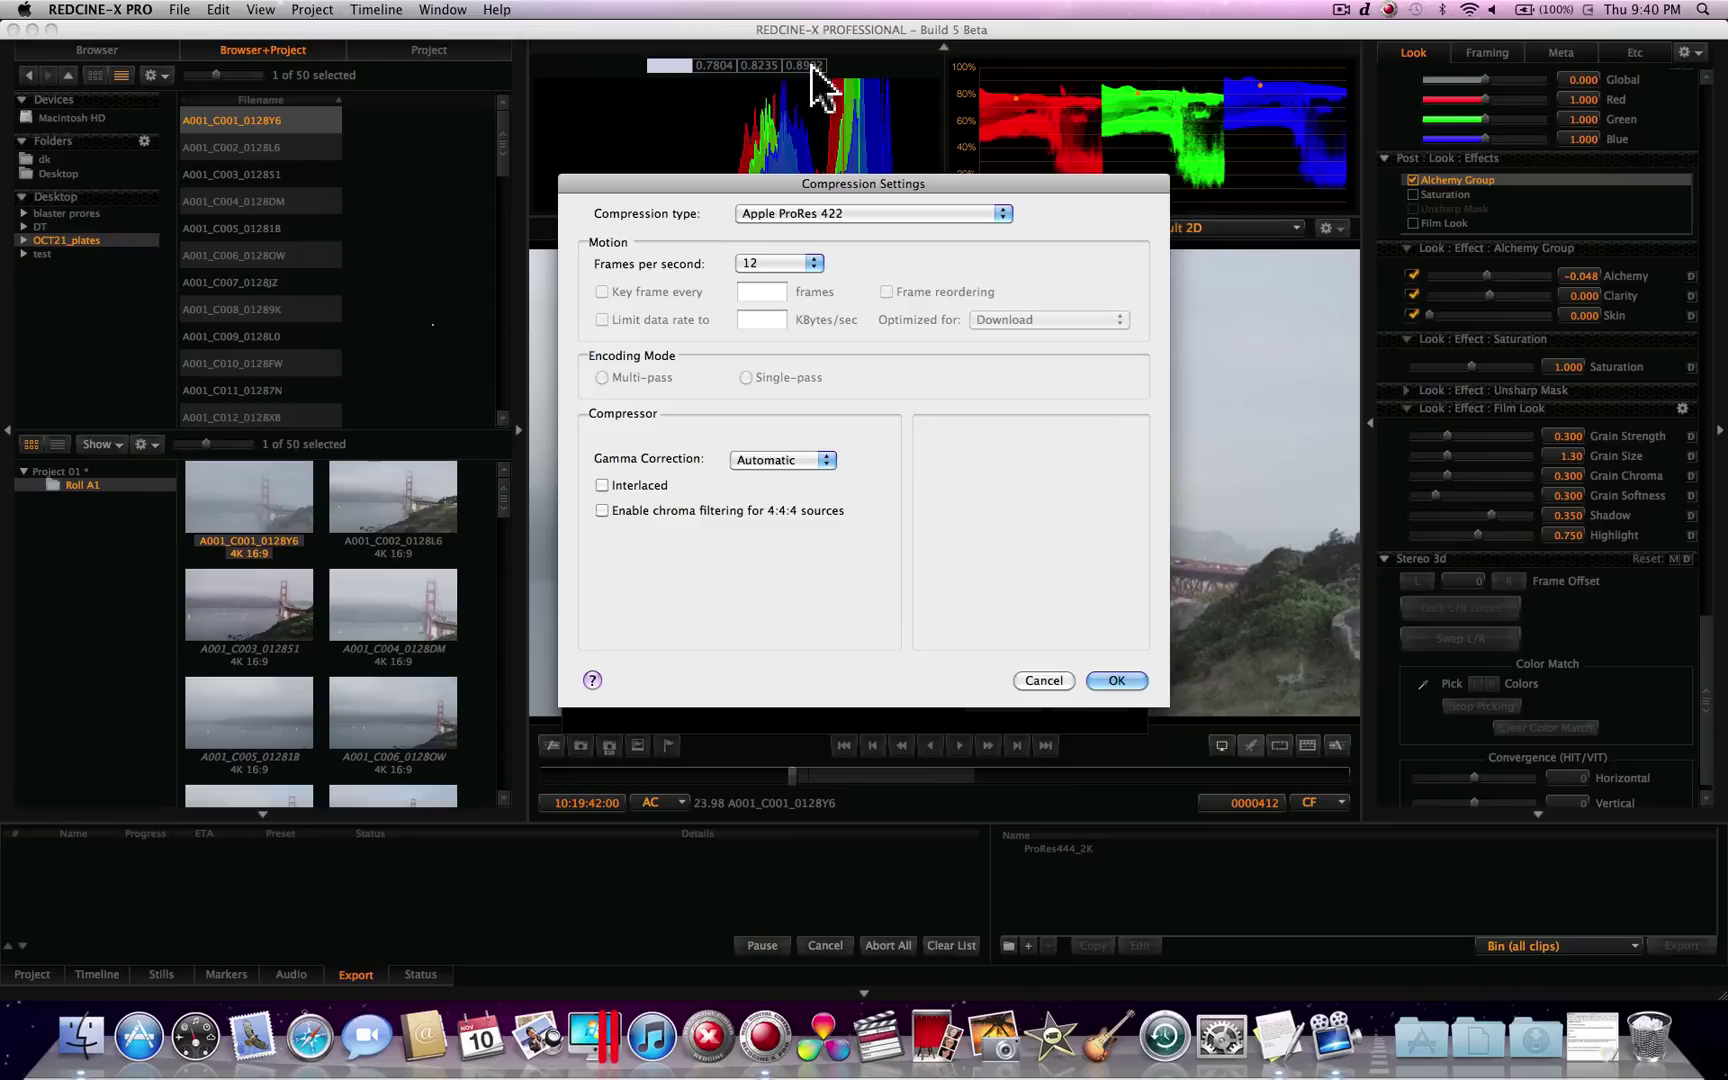
{"action": "left_click", "coordinate": [813, 266]}
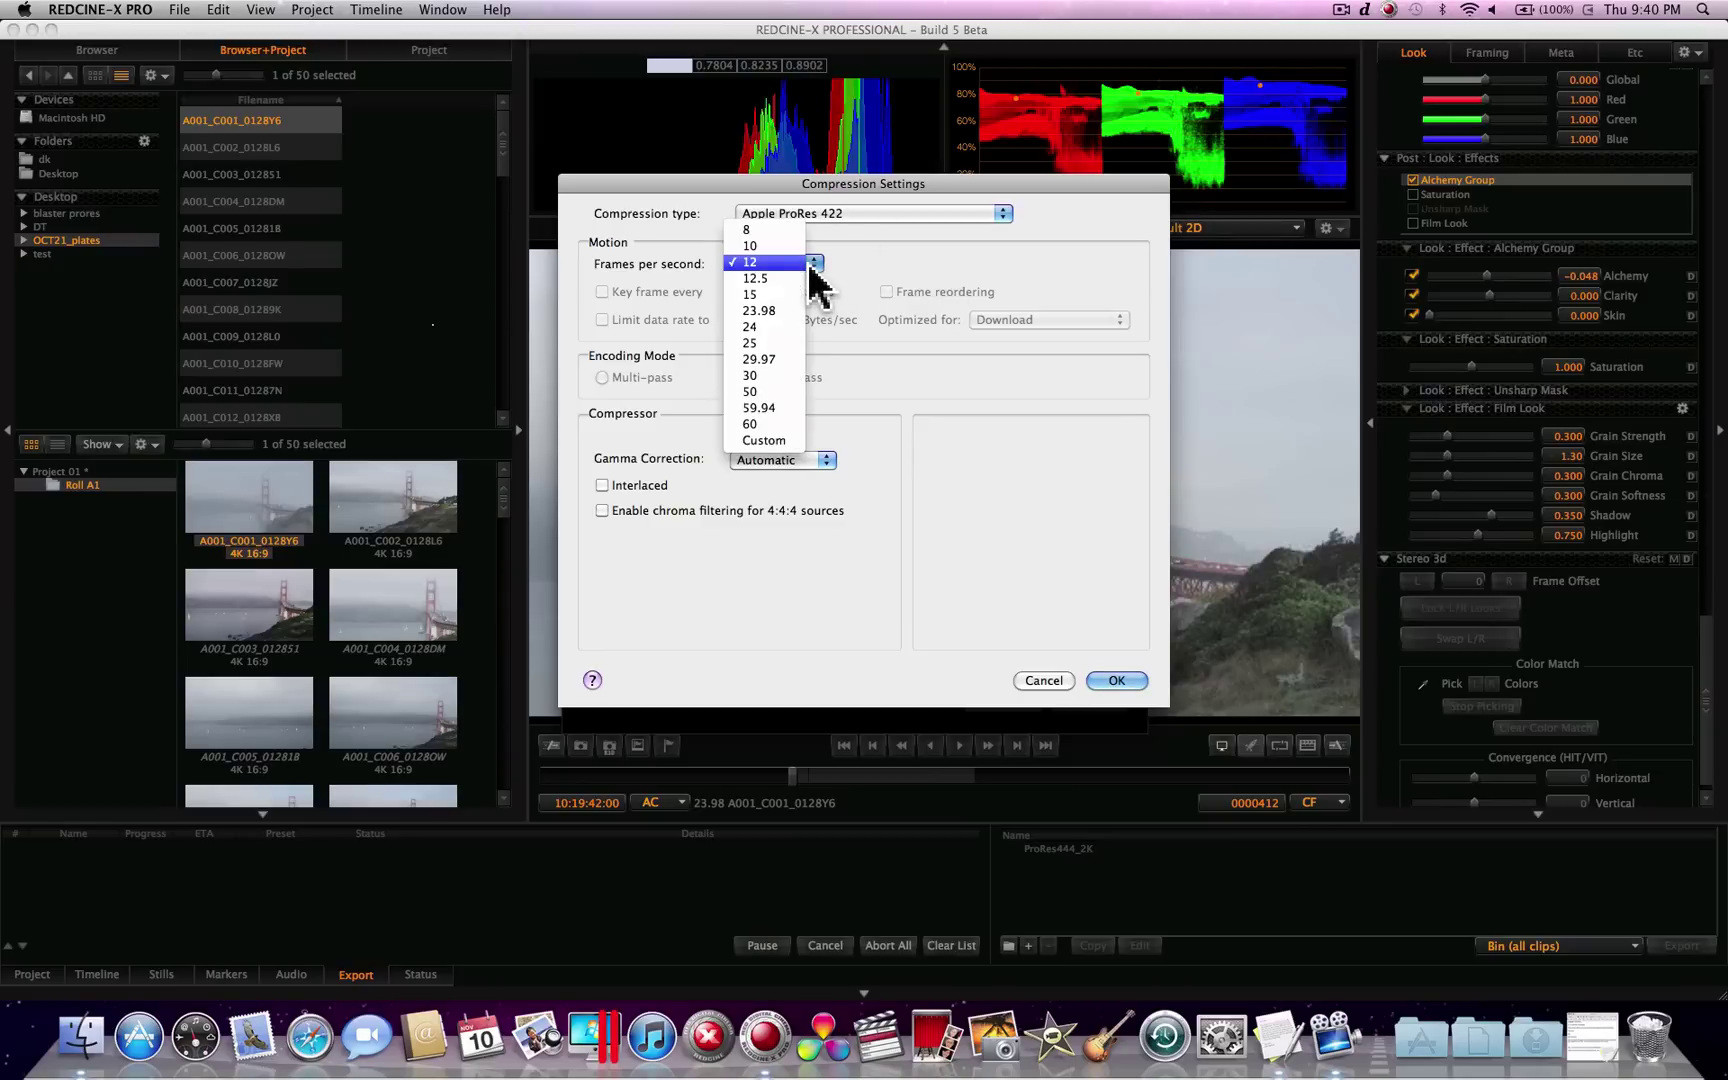
Step: Set the frame rate to 23.98 with Gamma Correction None, and confirm the compression settings
{"action": "left_click", "coordinate": [783, 312]}
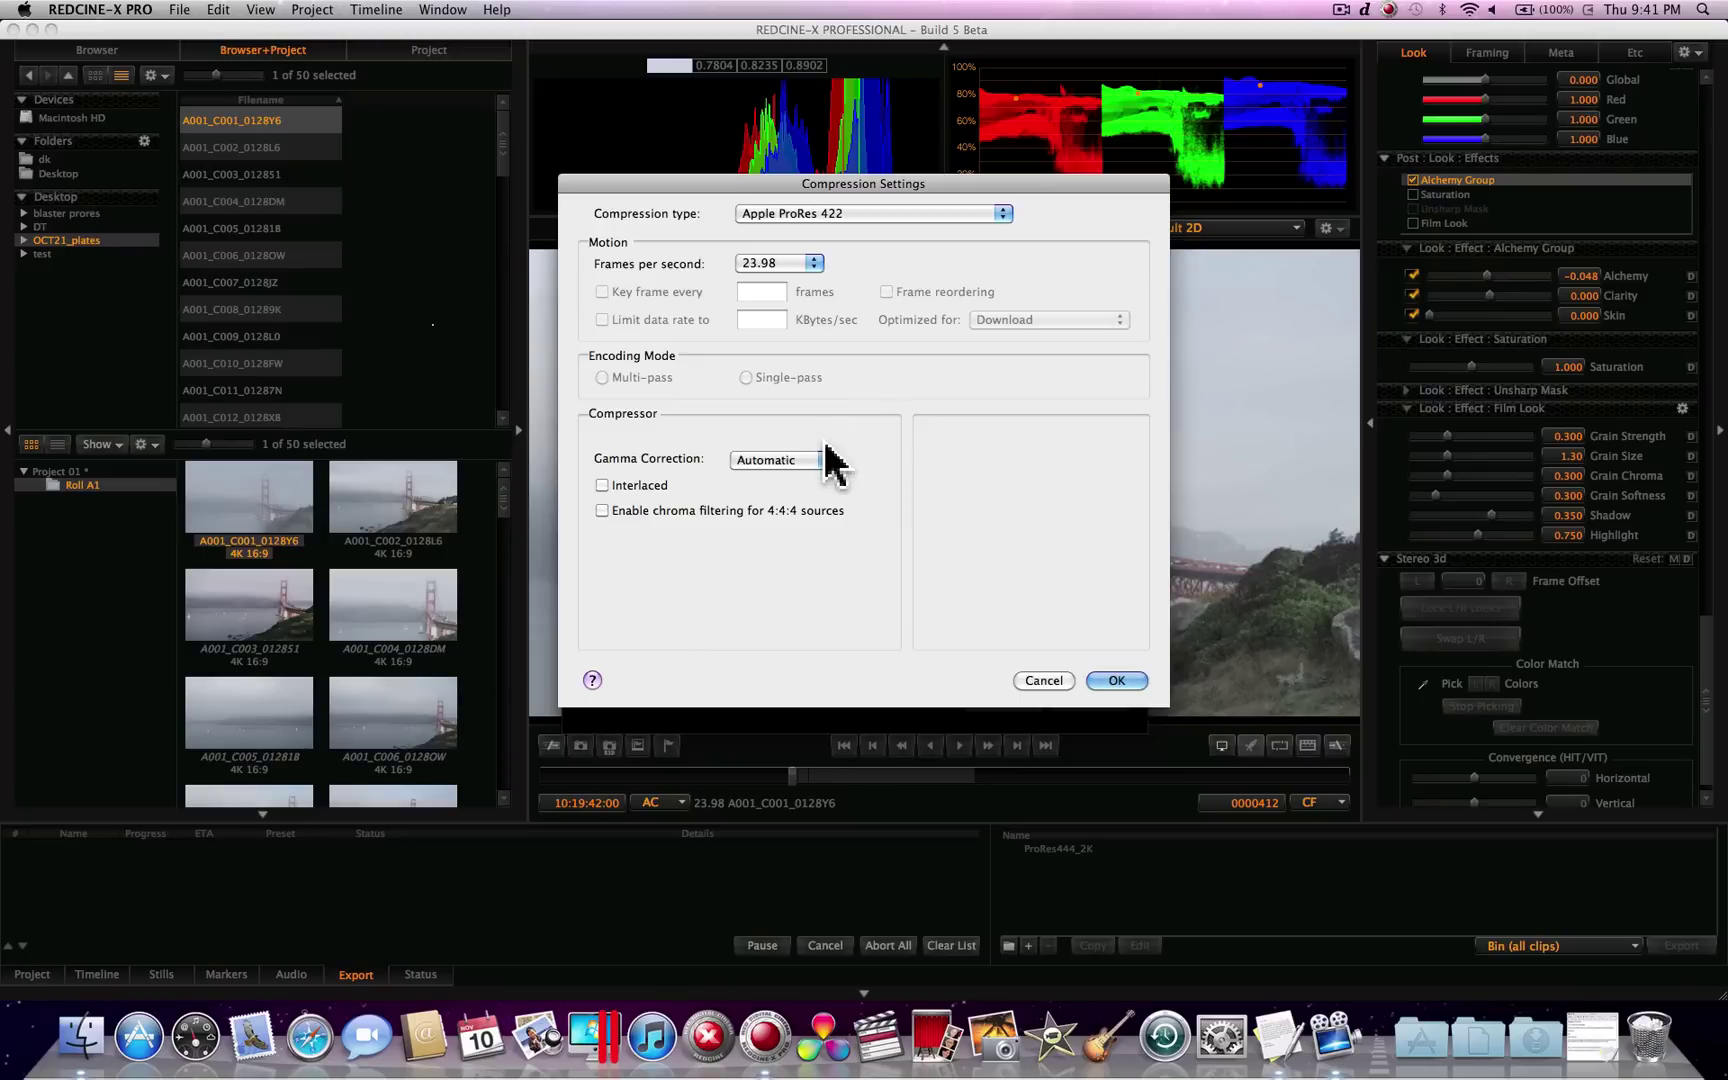
{"action": "left_click", "coordinate": [815, 470]}
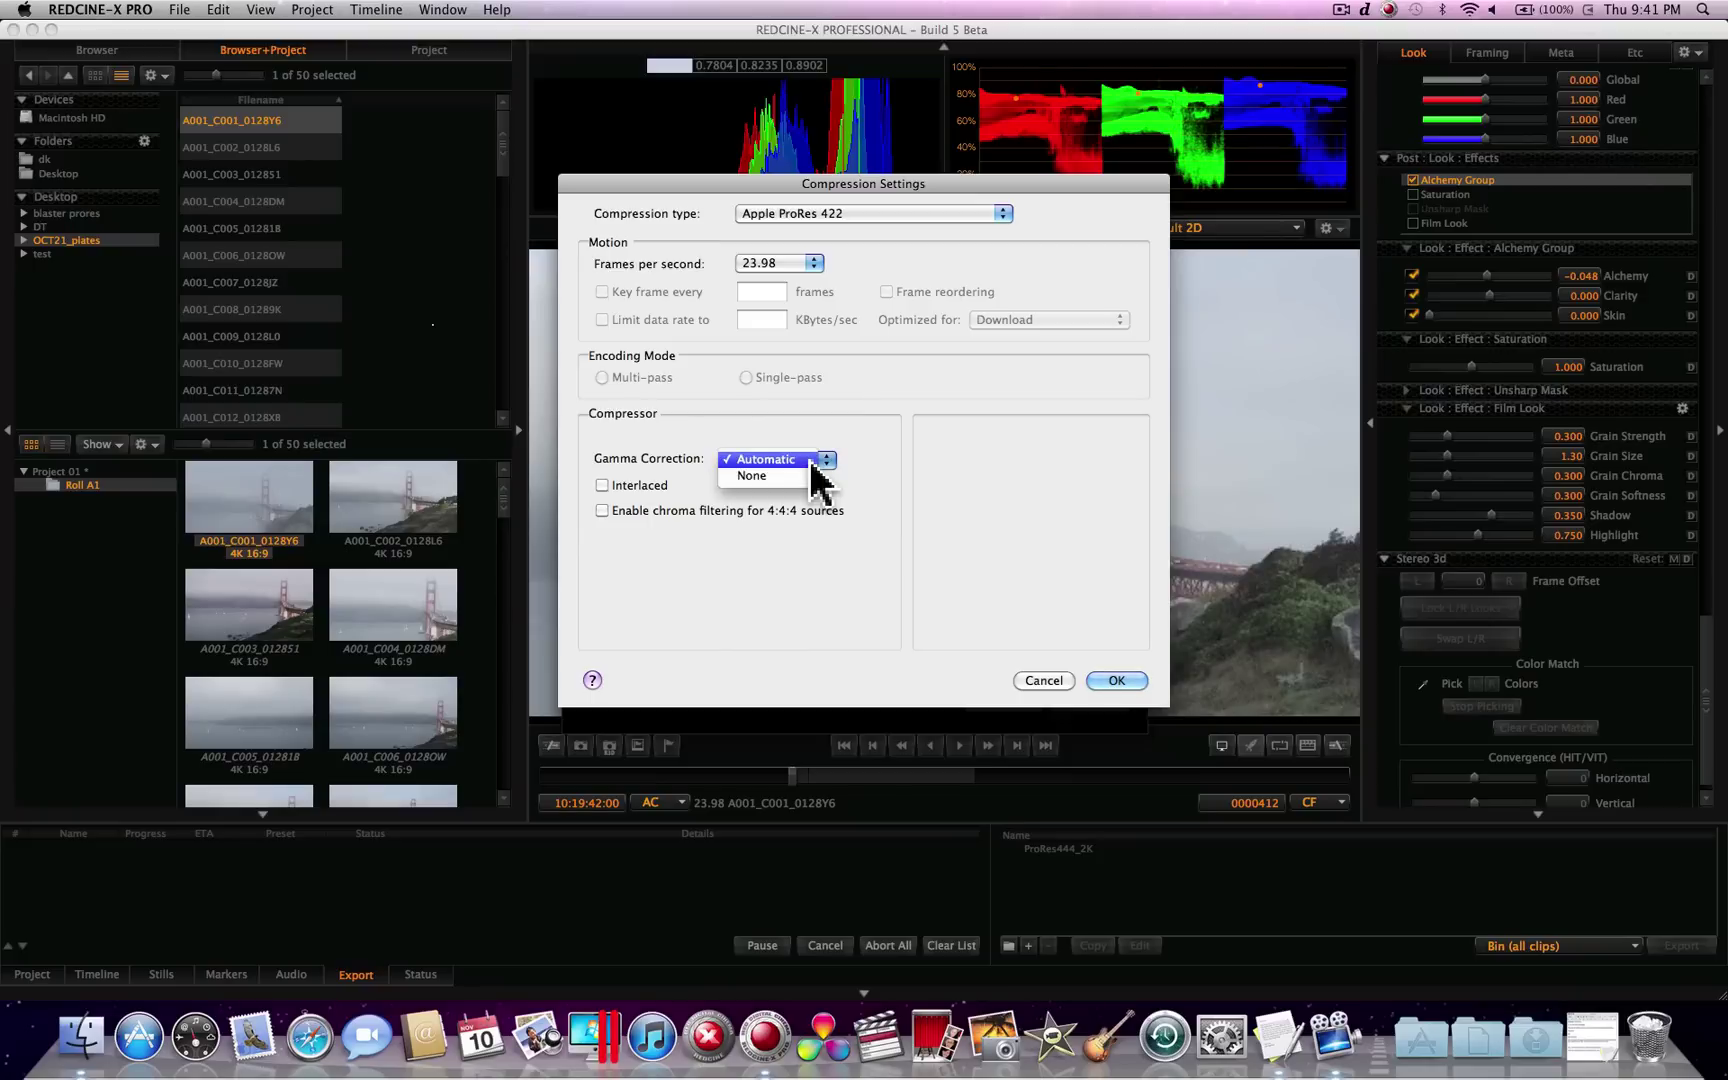
{"action": "left_click", "coordinate": [766, 478]}
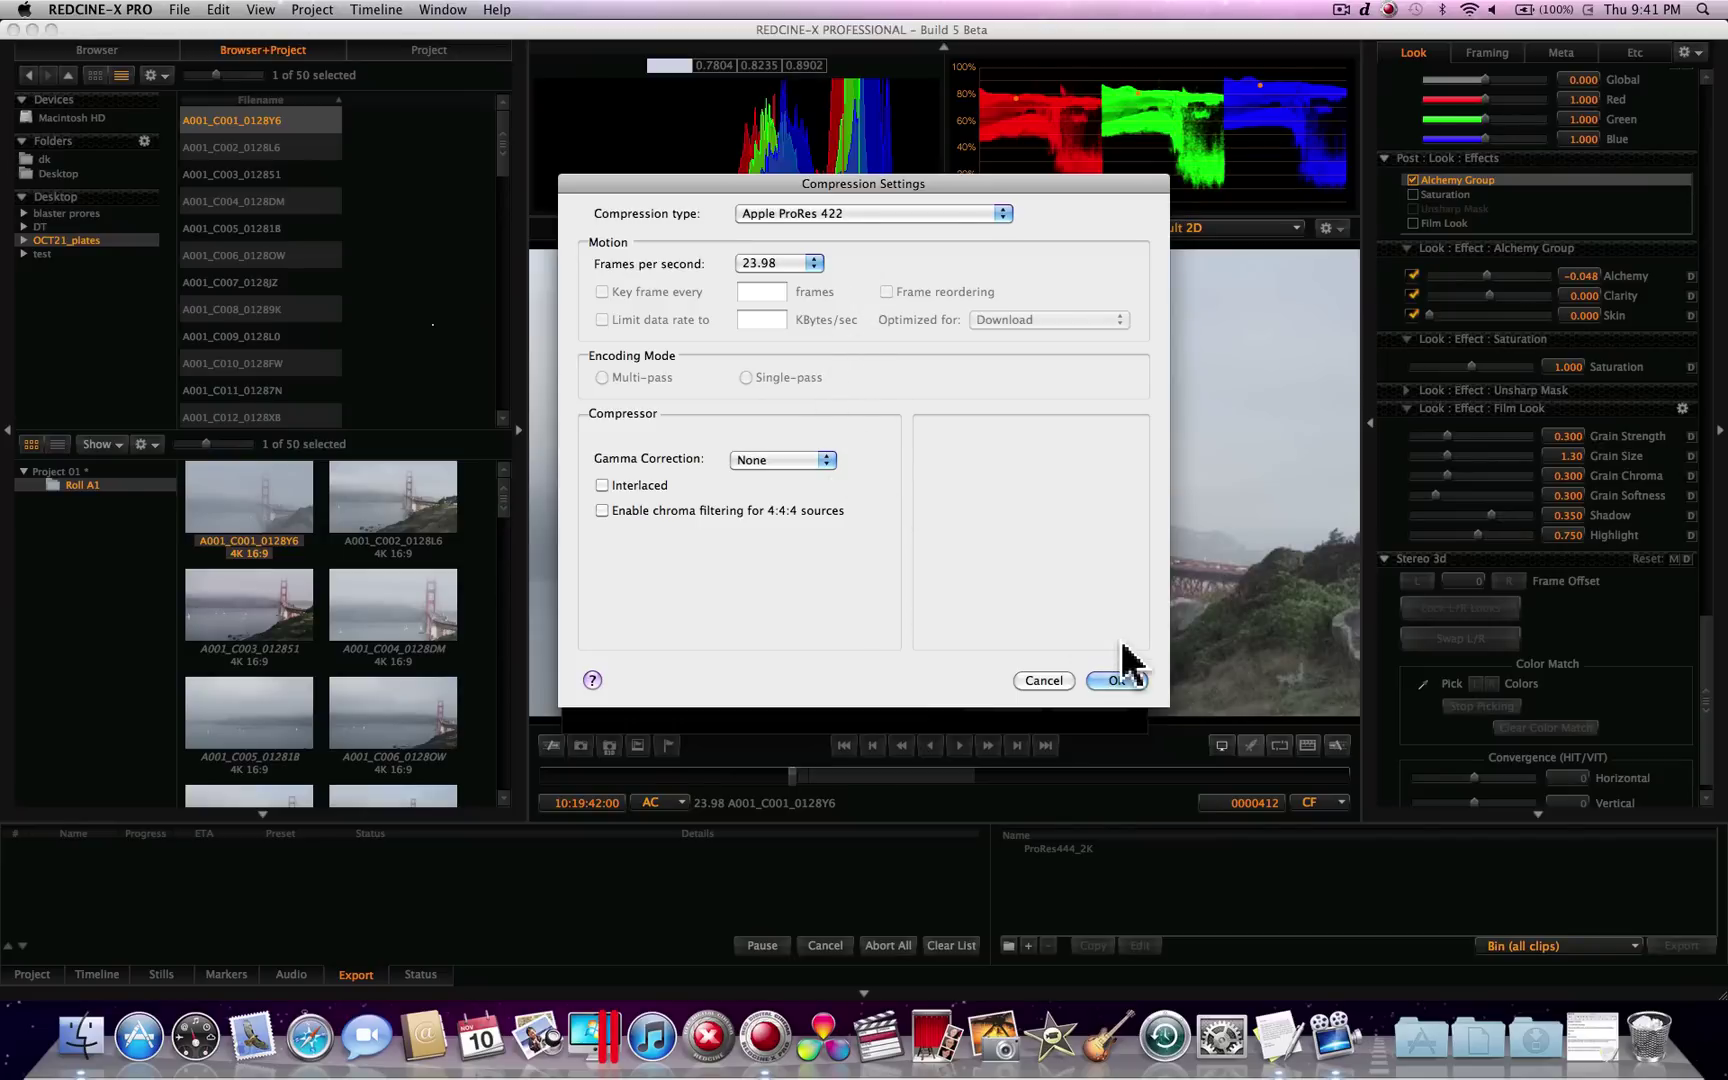
{"action": "left_click", "coordinate": [1118, 680]}
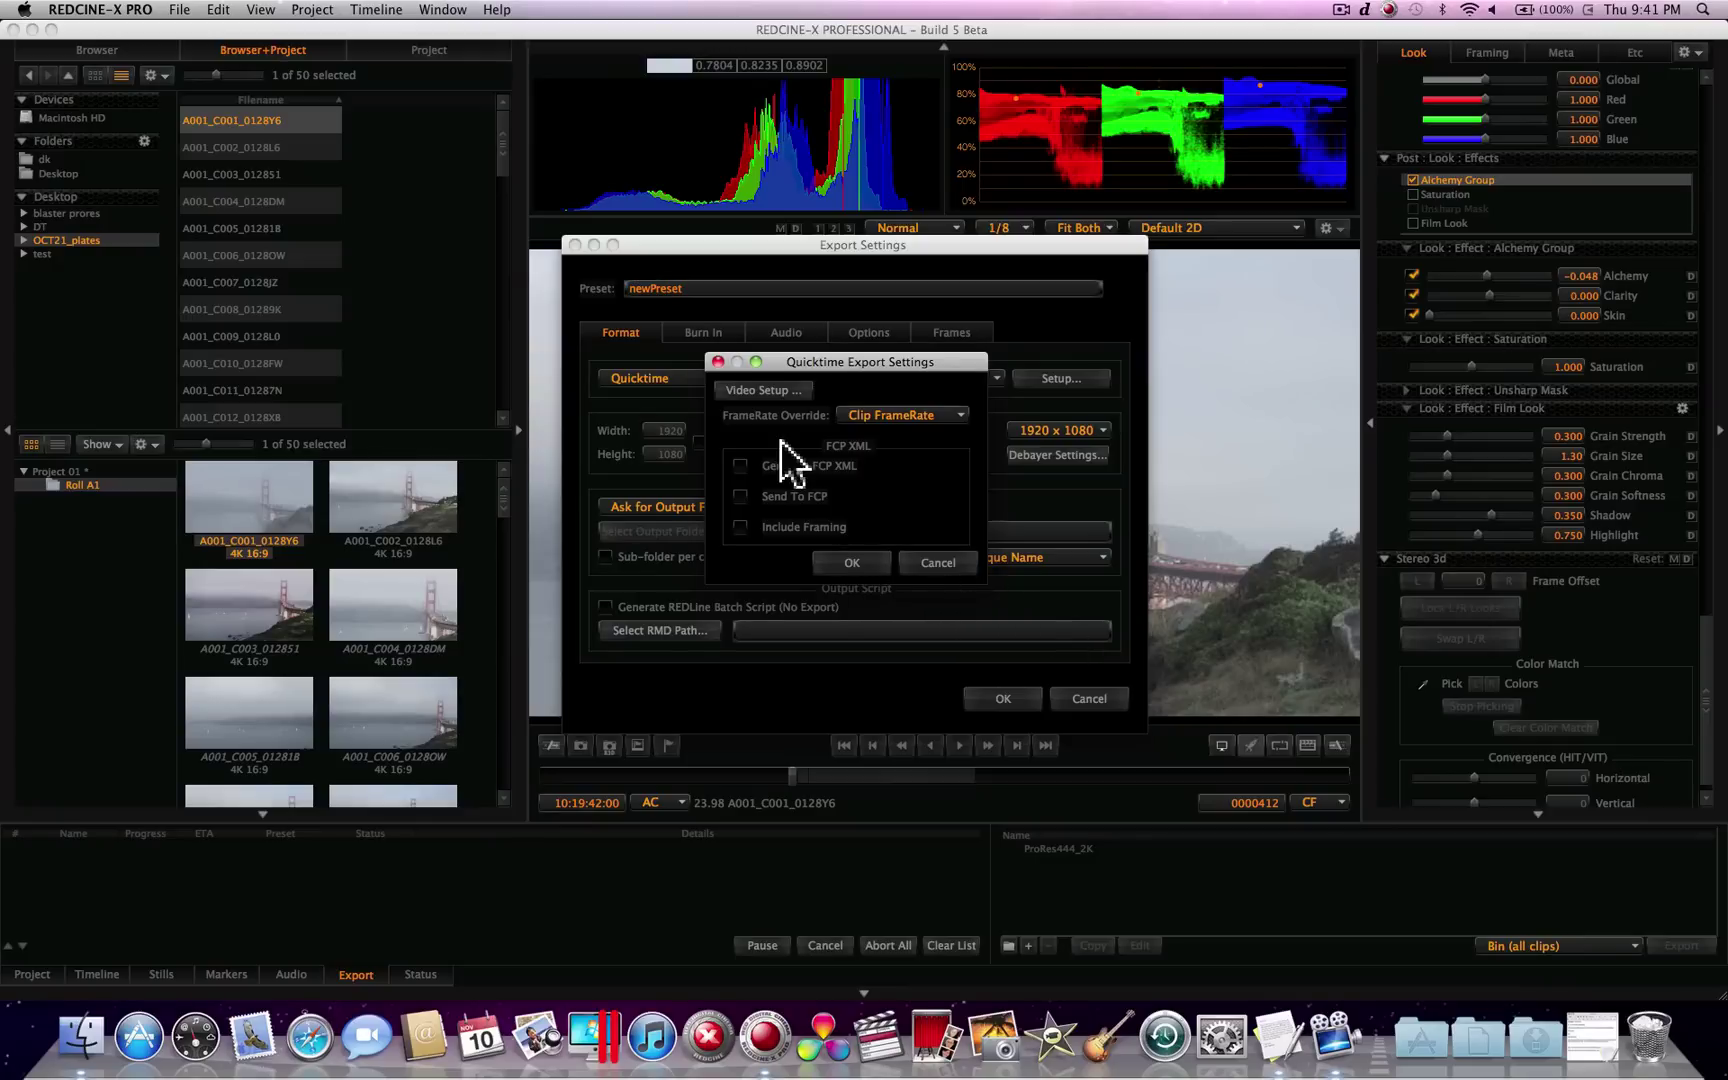
Step: Confirm the QuickTime settings and save the preset under the name 'Apple ProRes 422 16x9'
{"action": "left_click", "coordinate": [851, 564]}
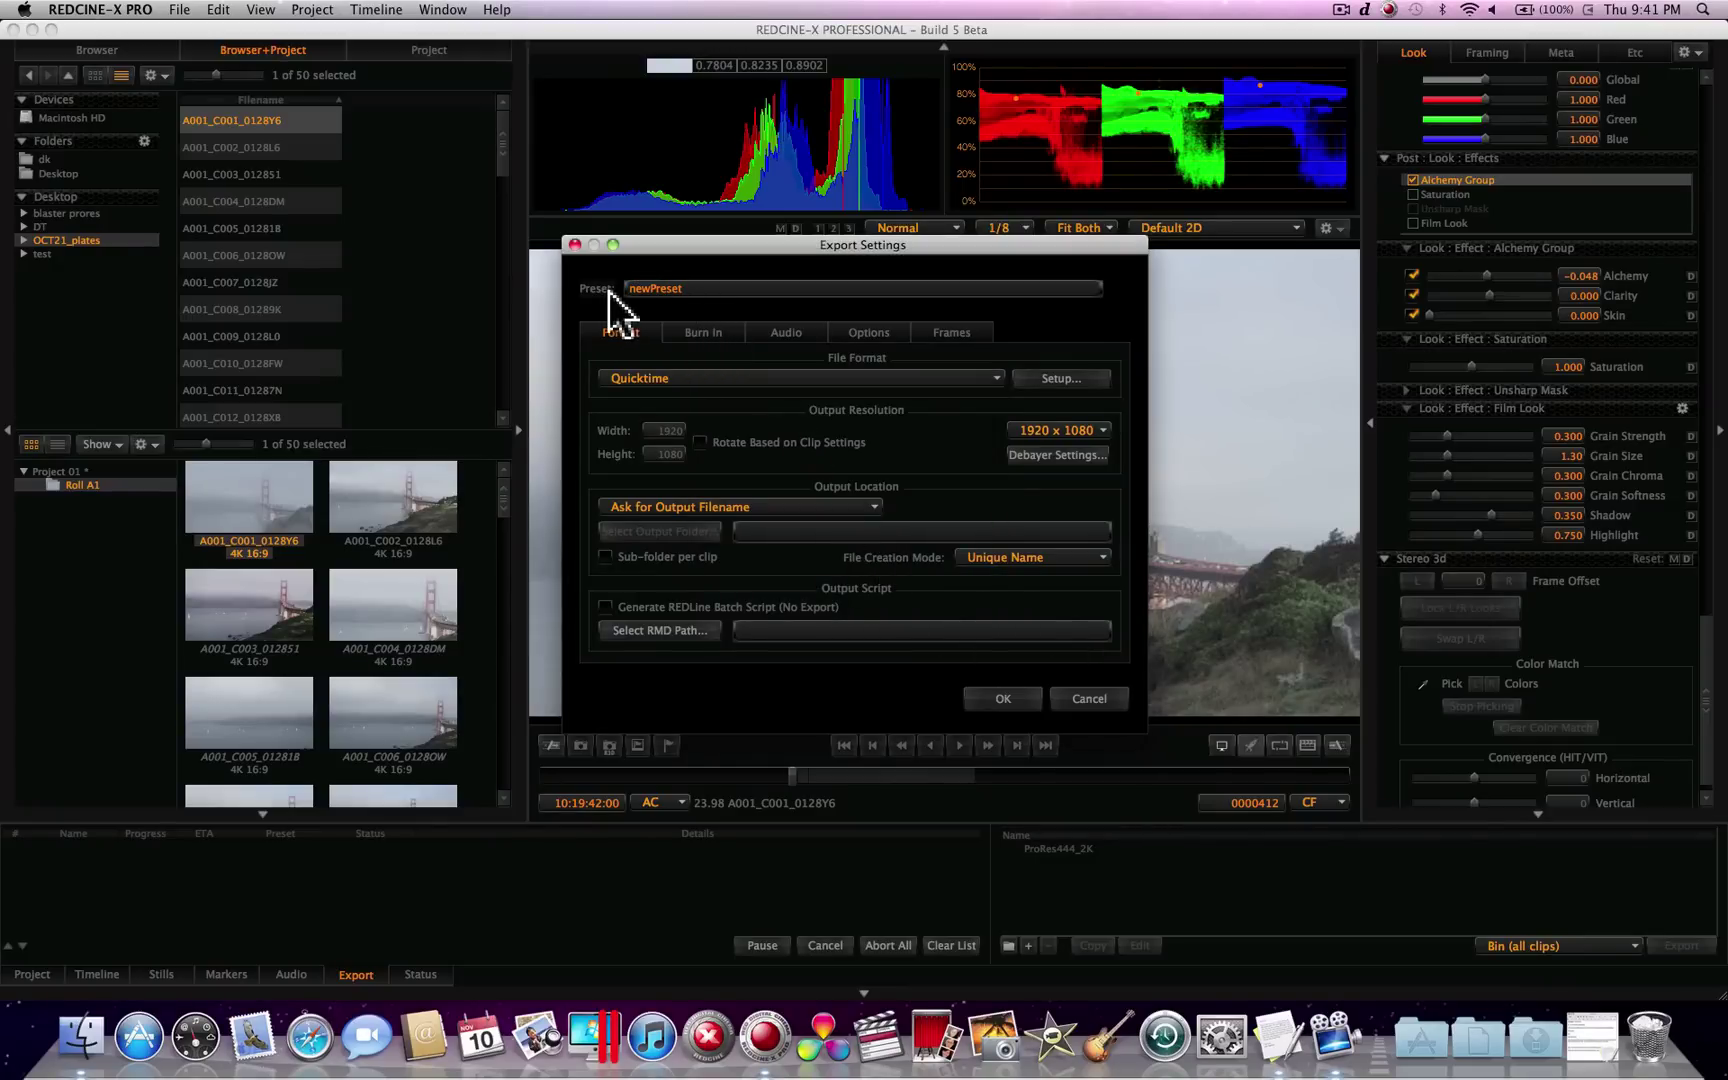
{"action": "double_click", "coordinate": [692, 289]}
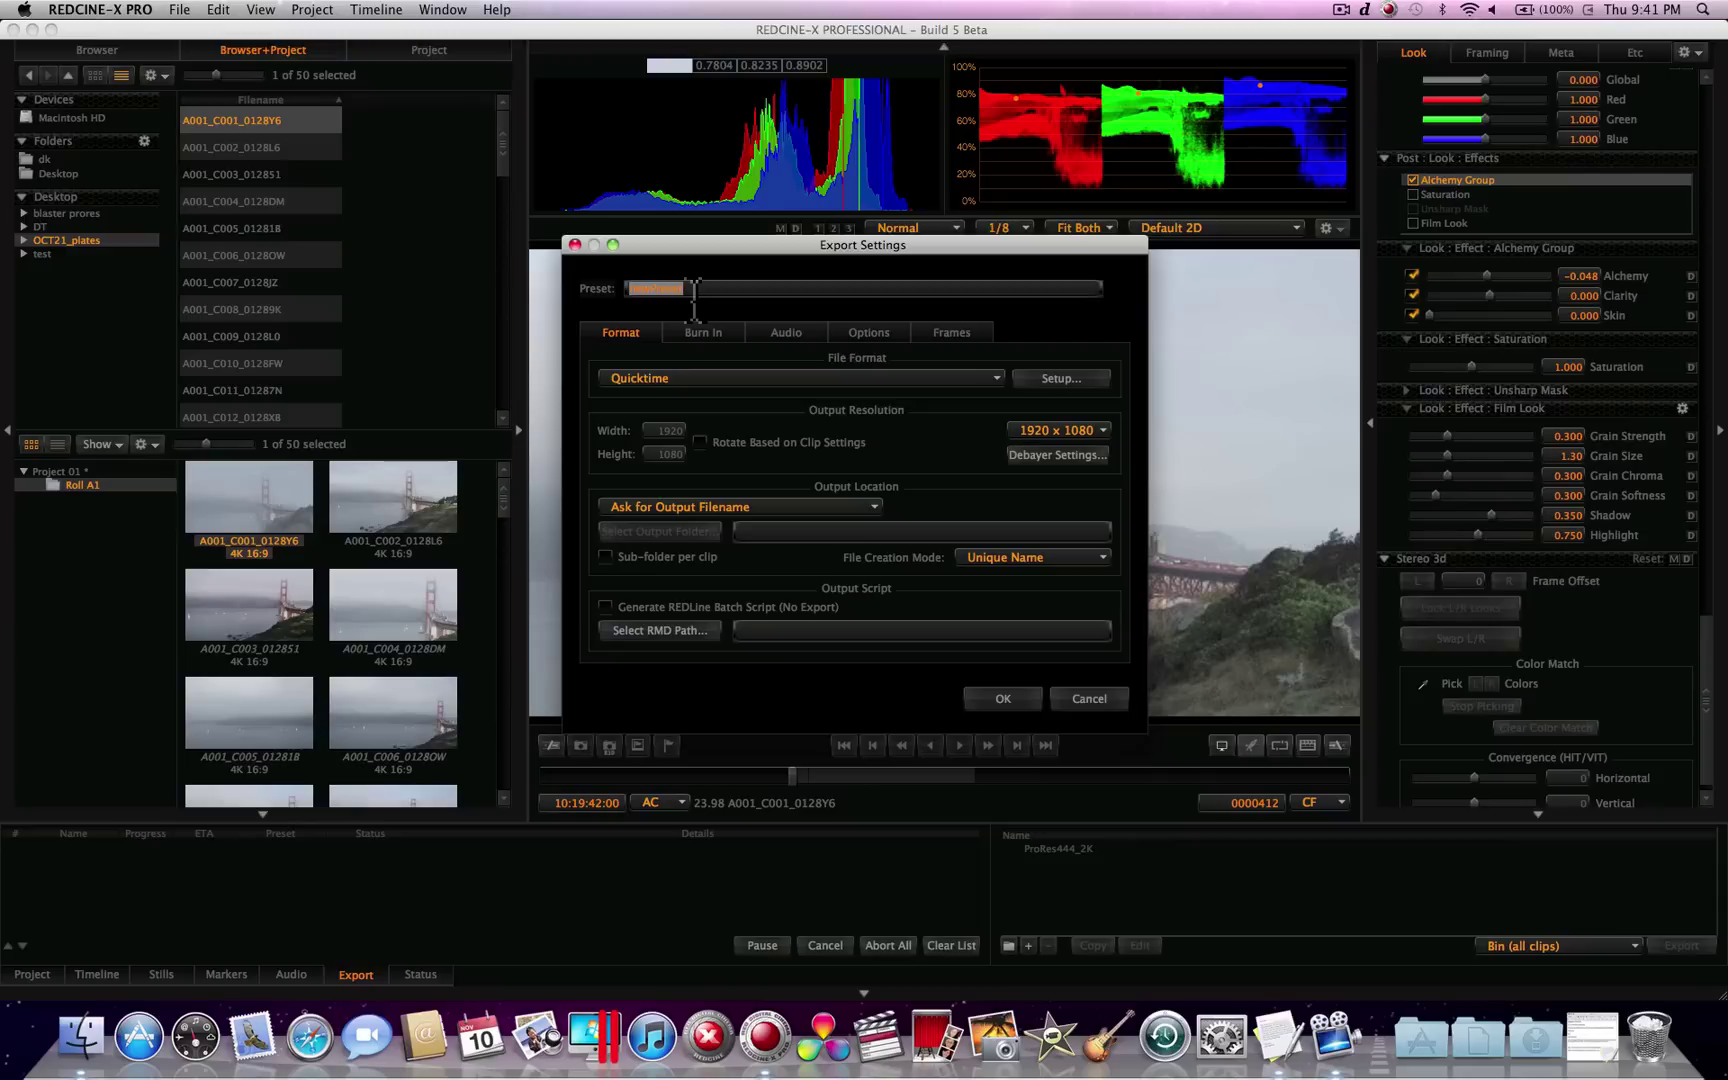
{"action": "type", "text": "Apple Pro"}
{"action": "type", "text": "Re"}
{"action": "type", "text": " 44"}
{"action": "type", "text": "22"}
{"action": "type", "text": " 16"}
{"action": "type", "text": "x9"}
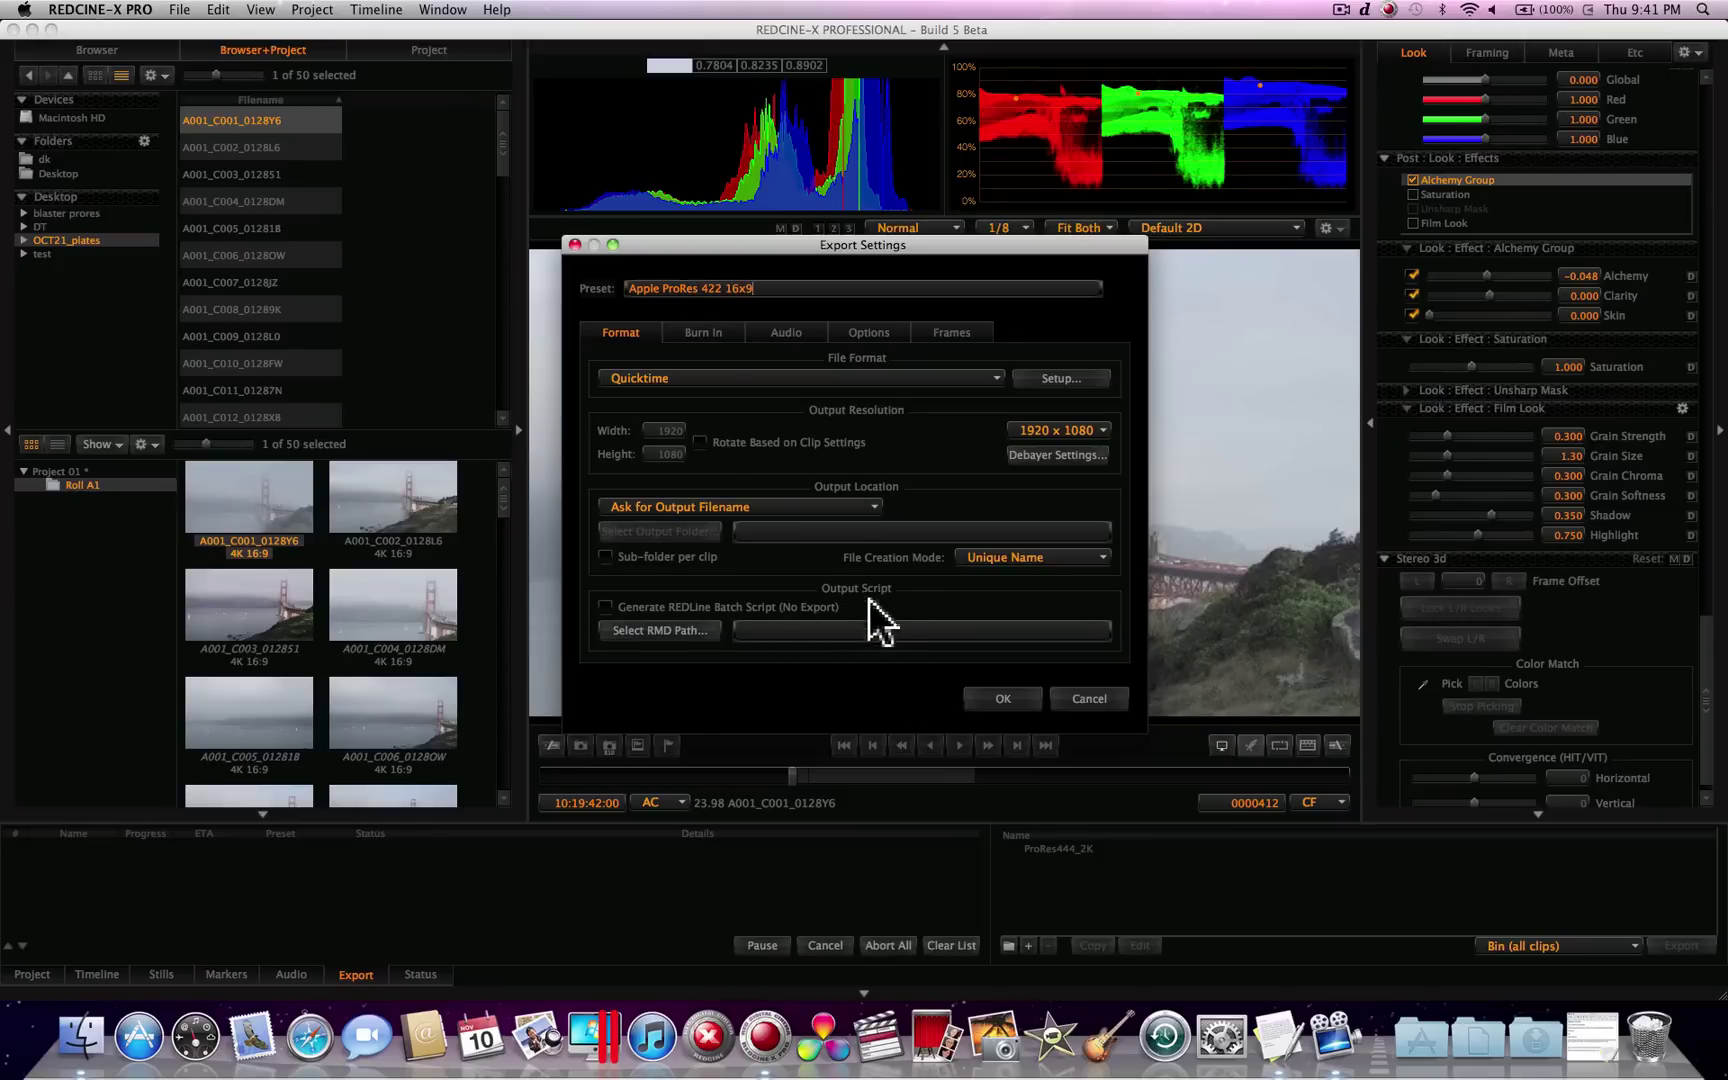
{"action": "left_click", "coordinate": [999, 699]}
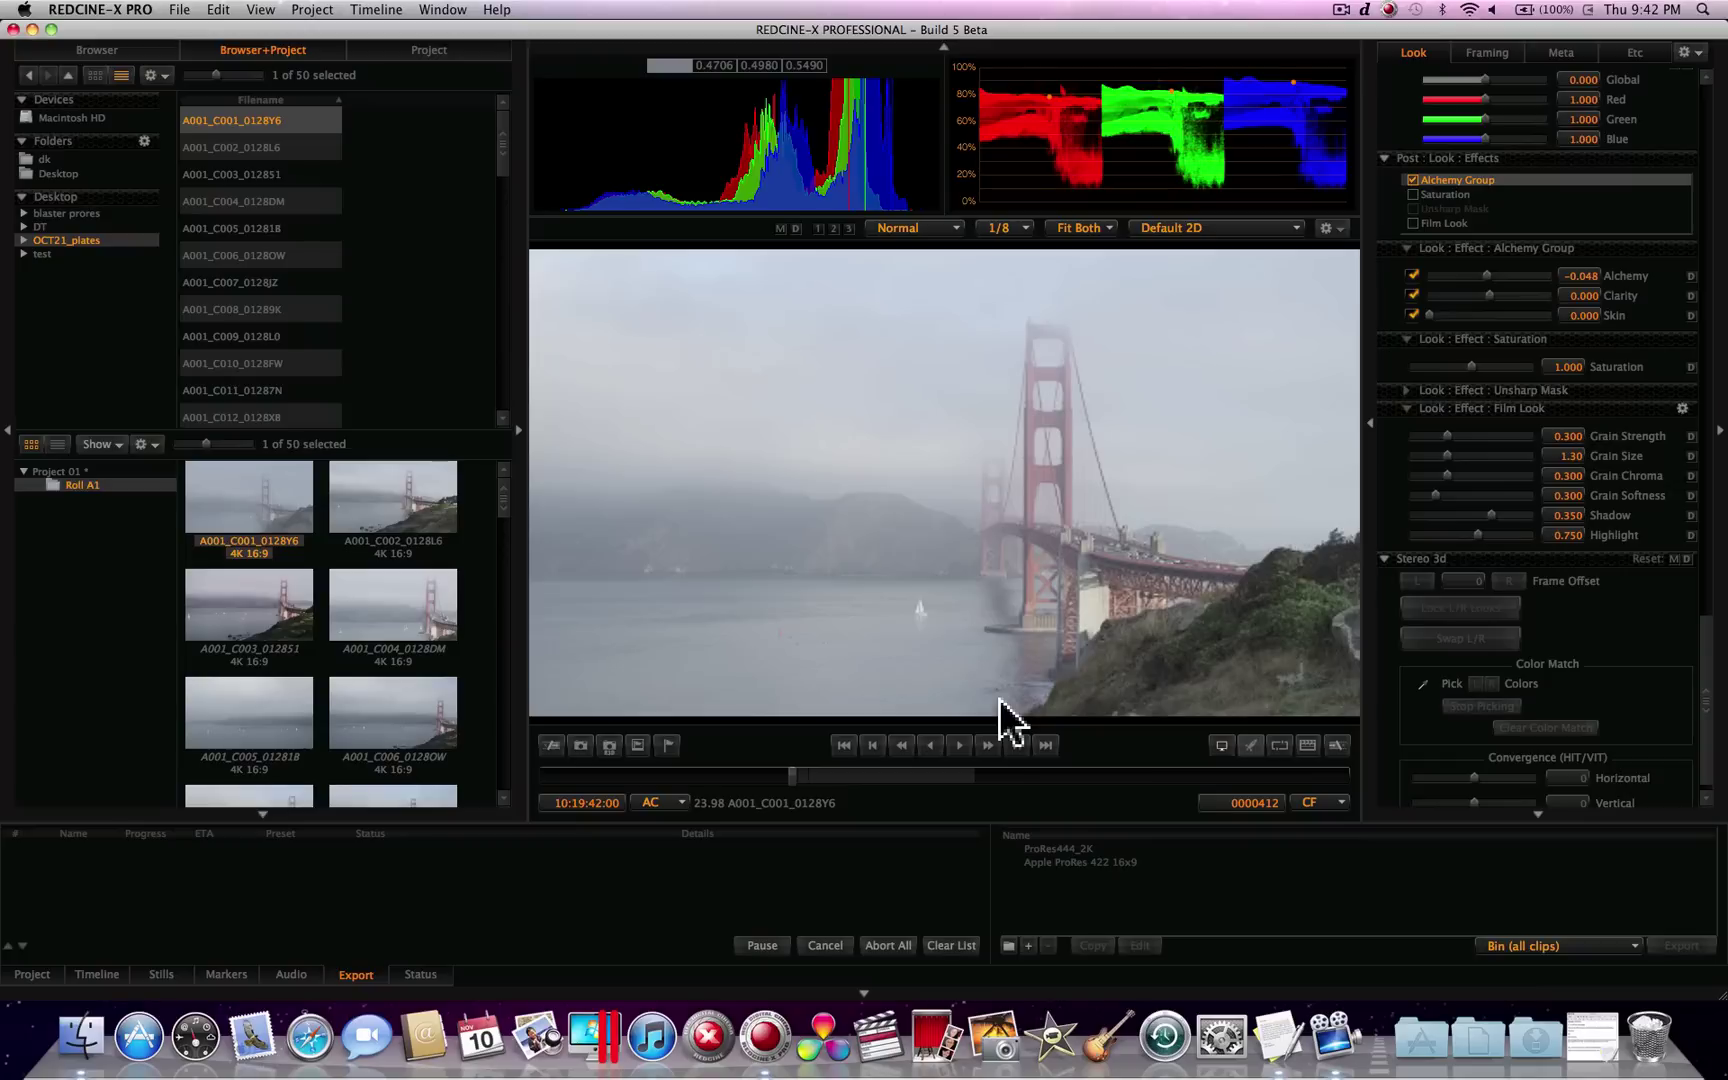
Step: Use the Apple ProRes 422 16x9 preset and export only the Clip in Viewer instead of the whole bin
{"action": "left_click", "coordinate": [1066, 864]}
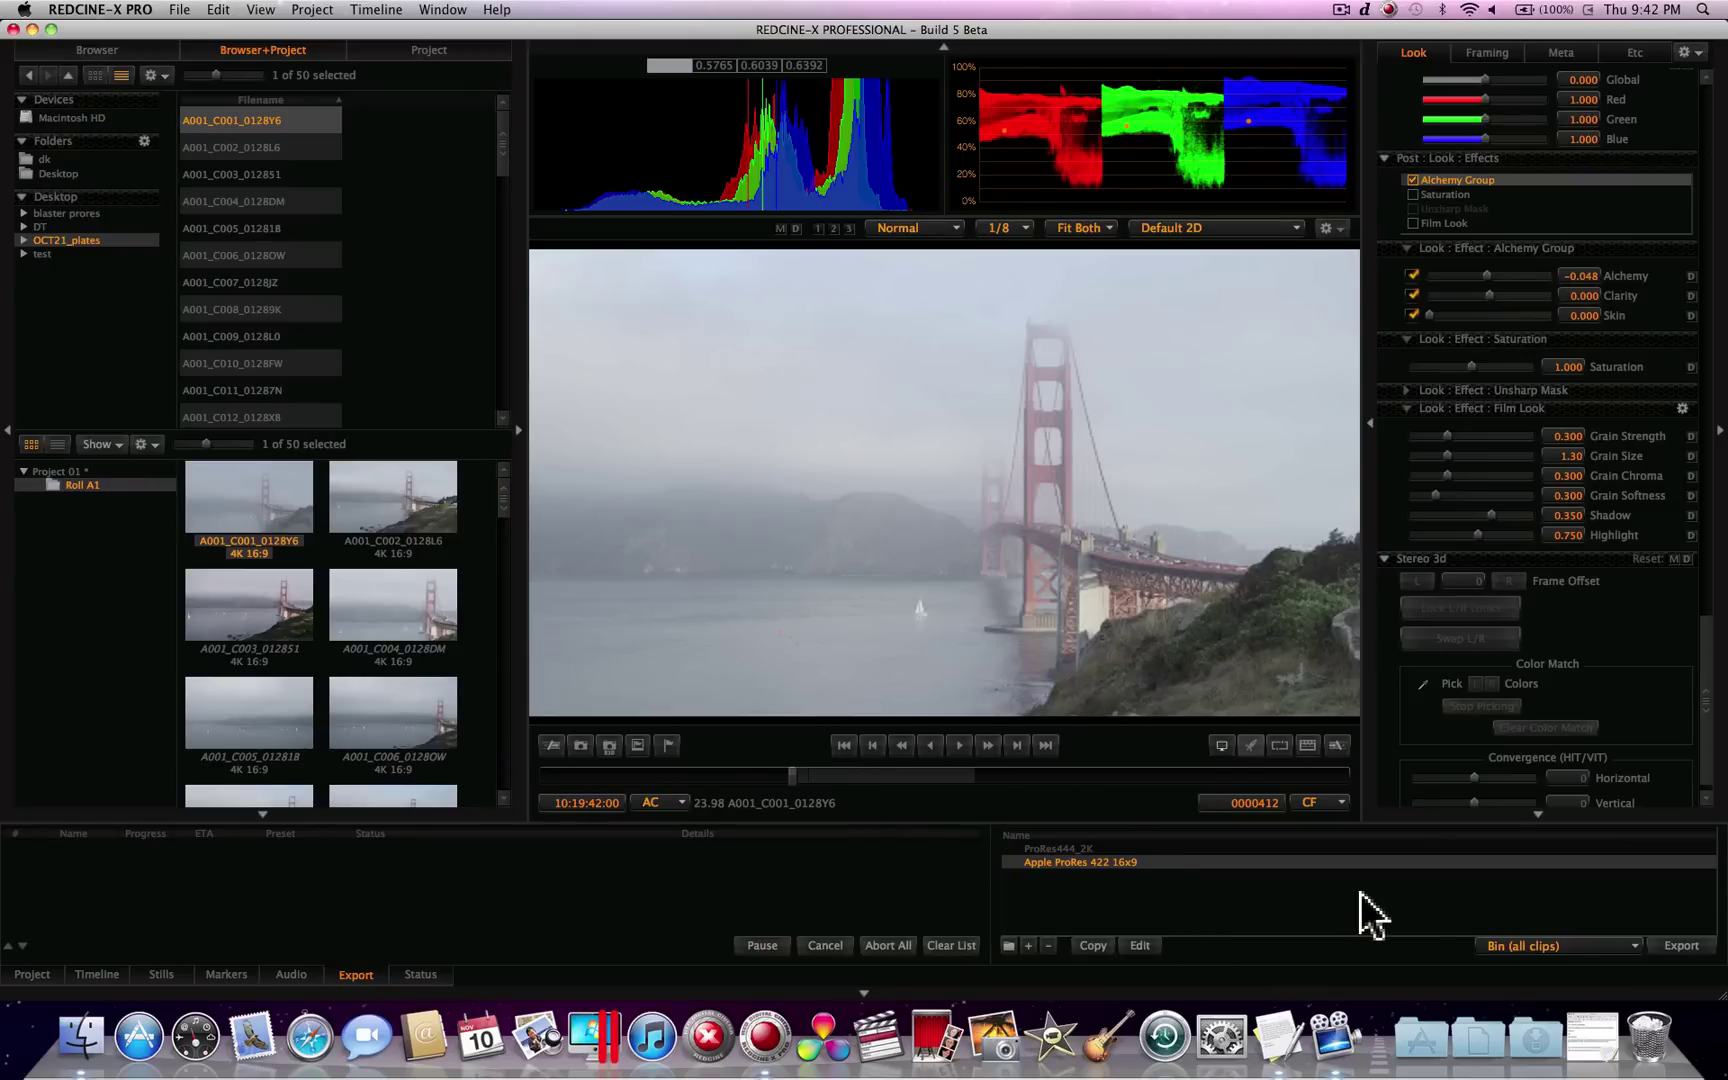
{"action": "left_click", "coordinate": [1569, 947]}
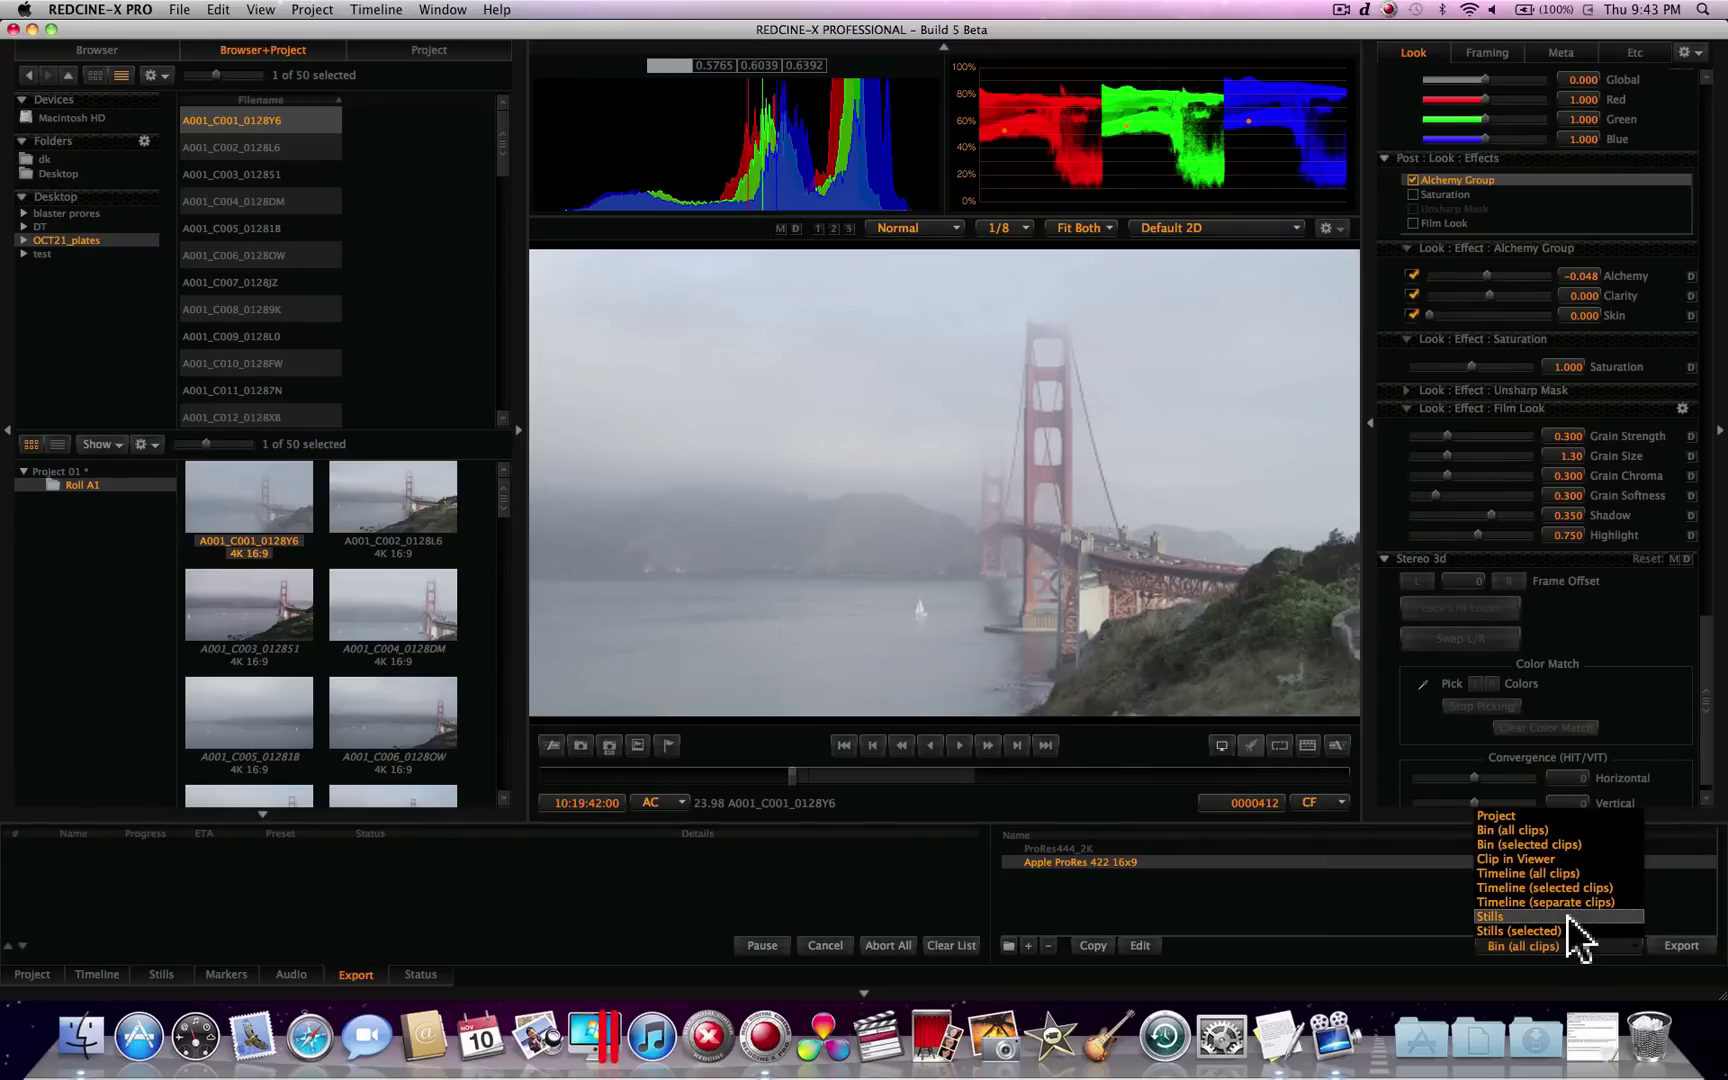
{"action": "left_click", "coordinate": [1550, 855]}
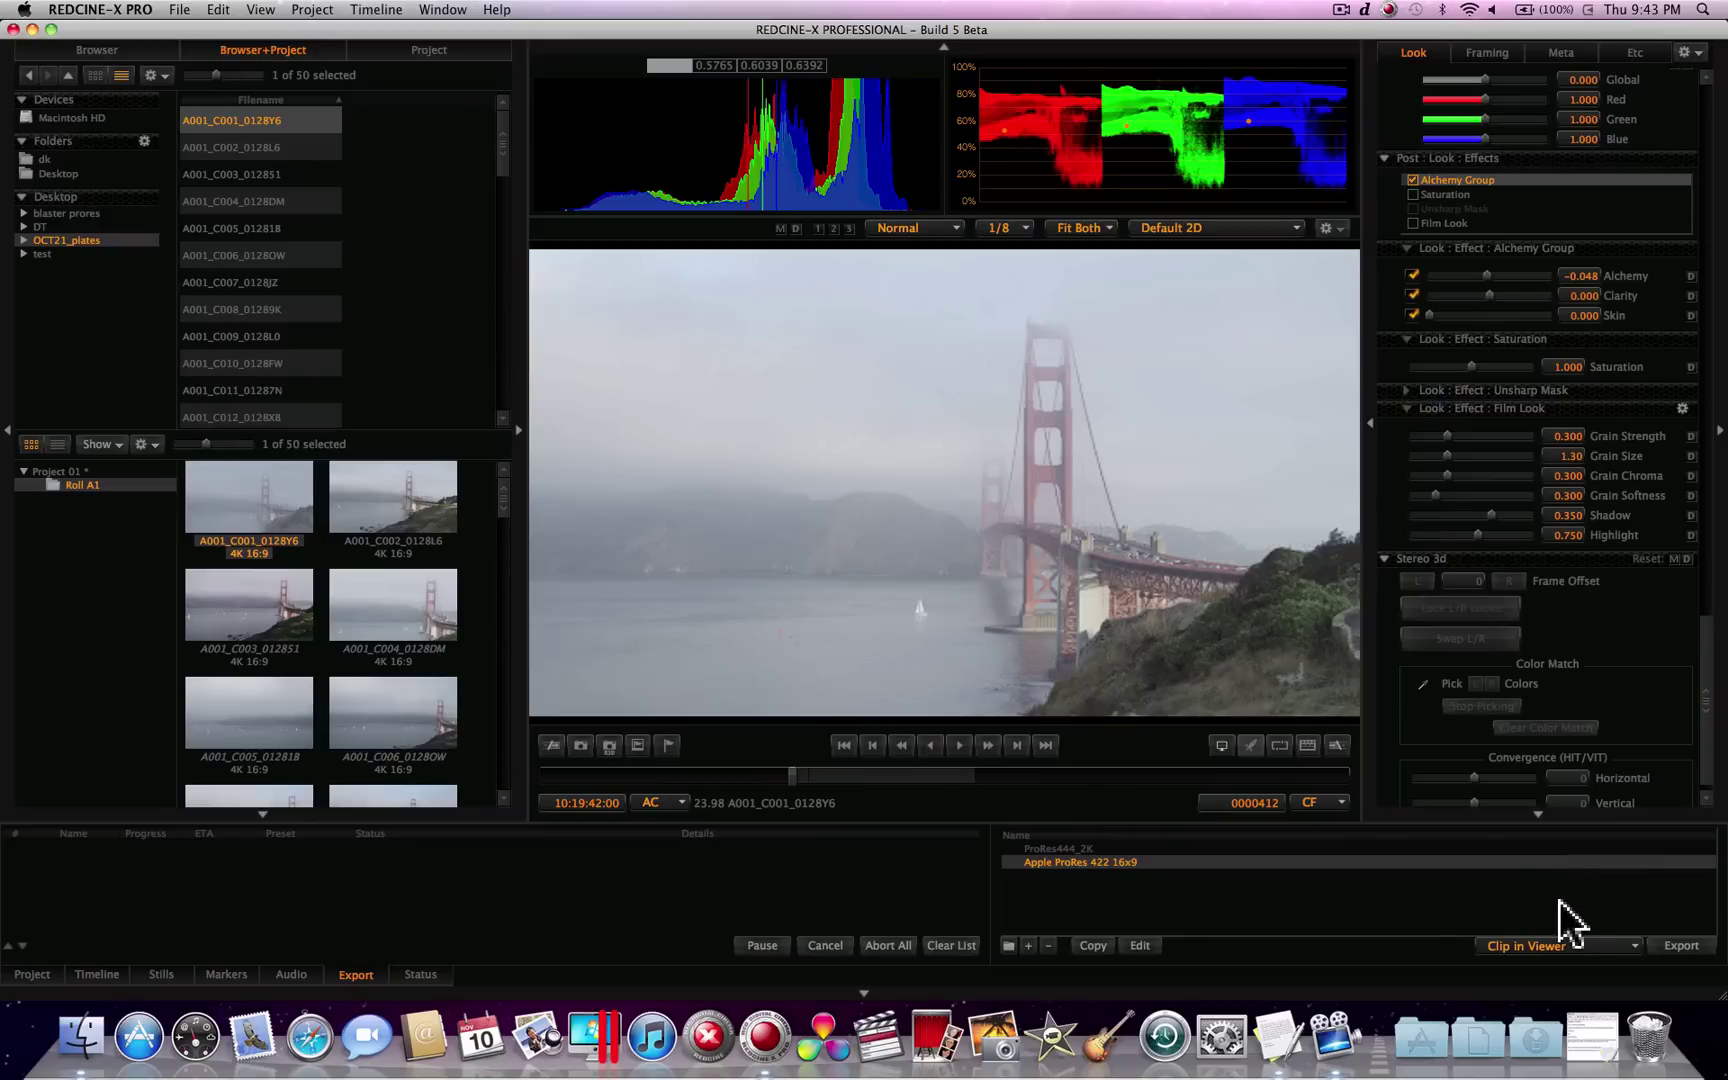
Step: Start the export and browse to the Render folder inside OCT21_plates
{"action": "left_click", "coordinate": [1672, 948]}
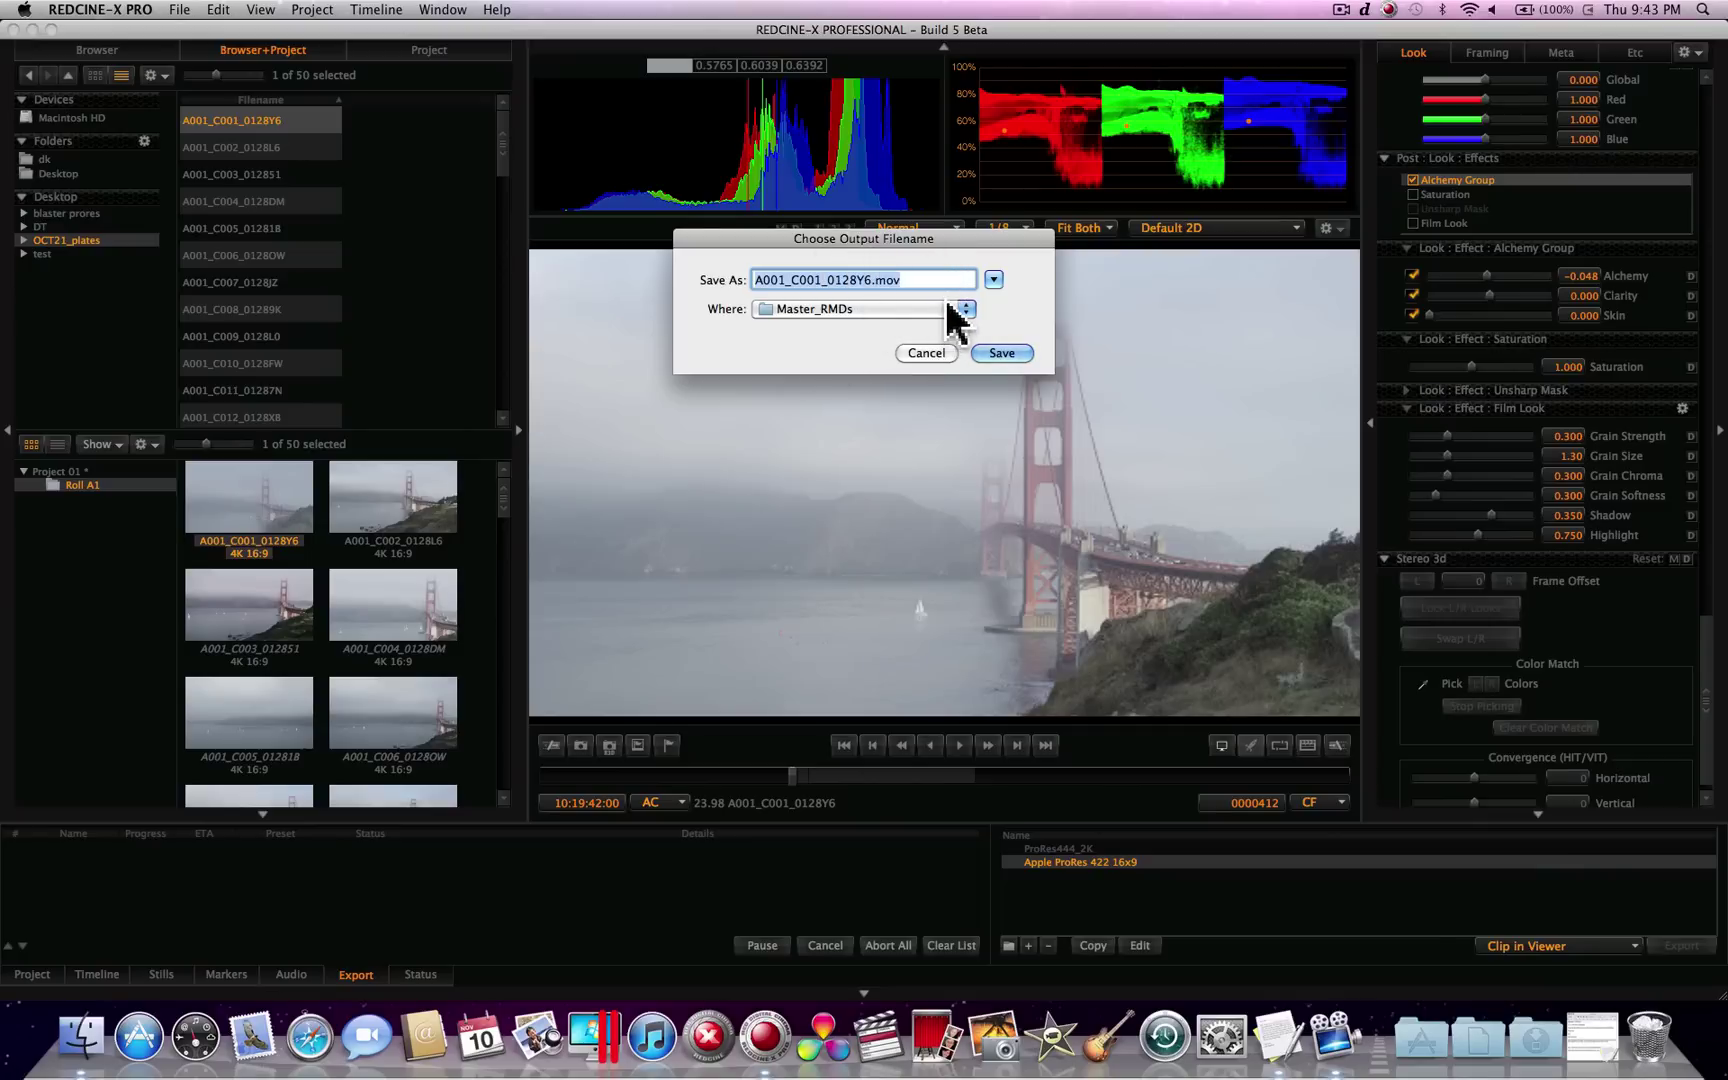
{"action": "left_click", "coordinate": [993, 281]}
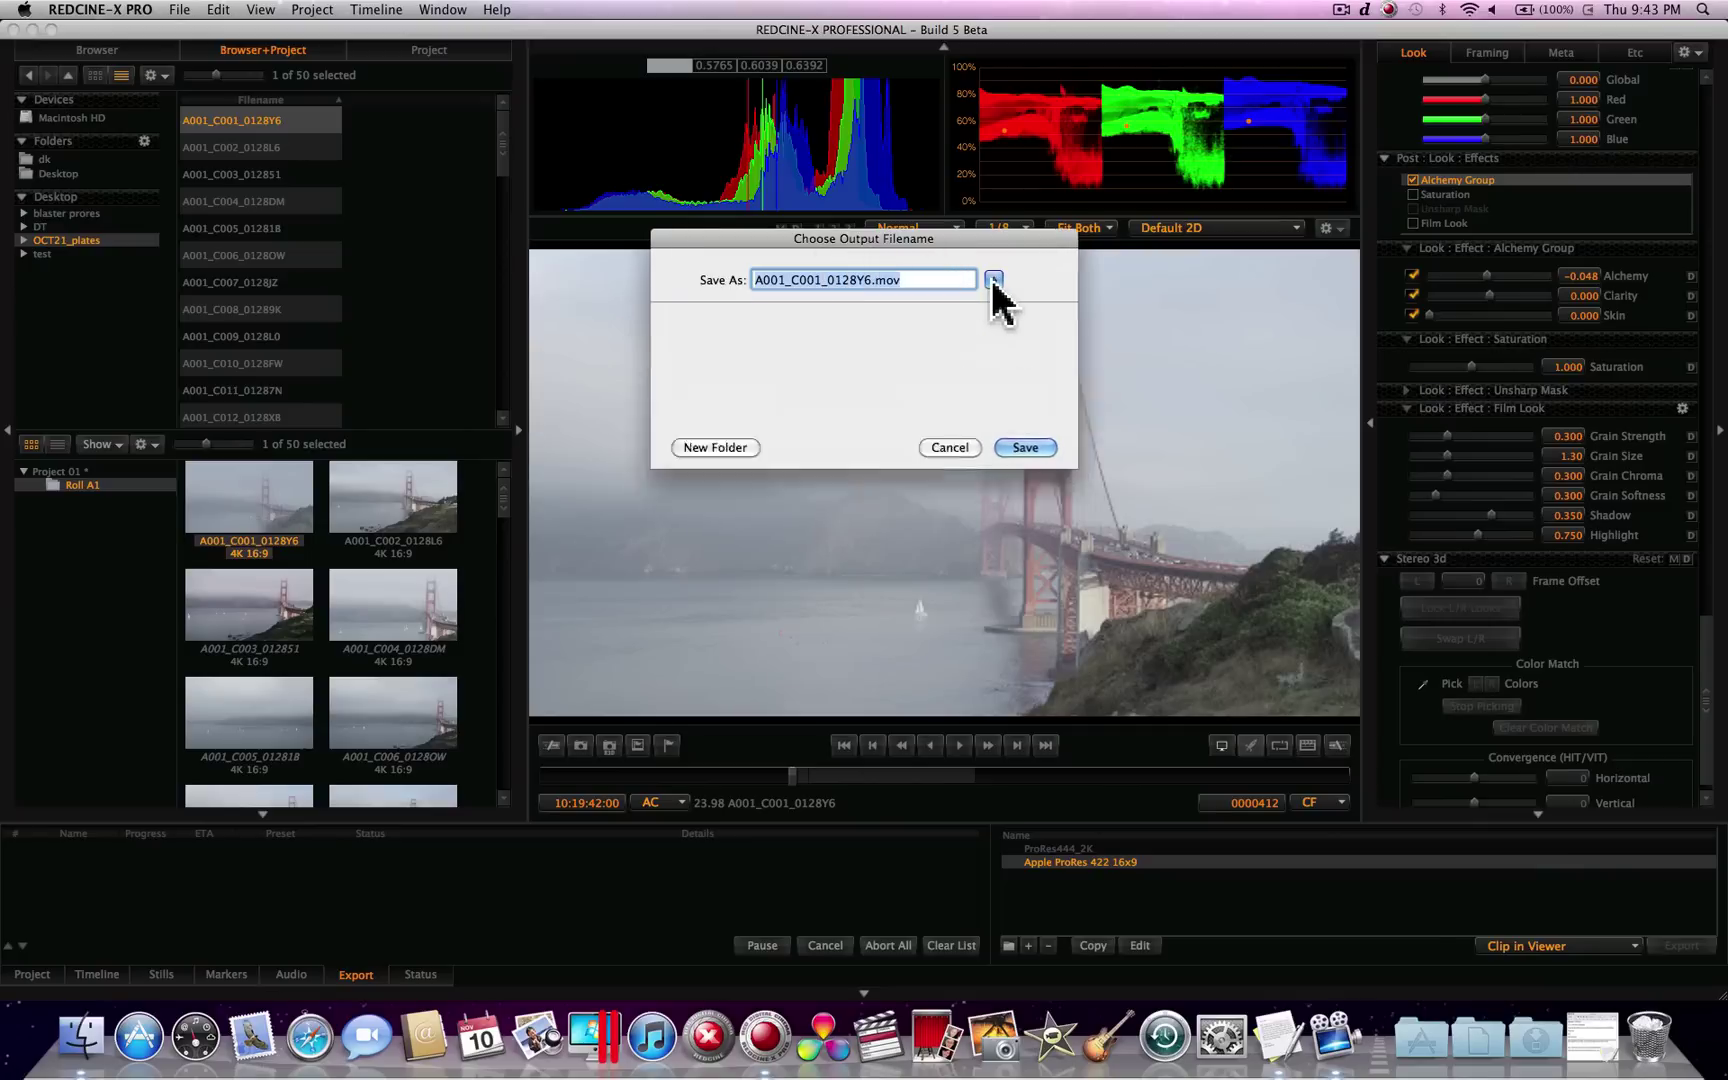
{"action": "left_click", "coordinate": [954, 322]}
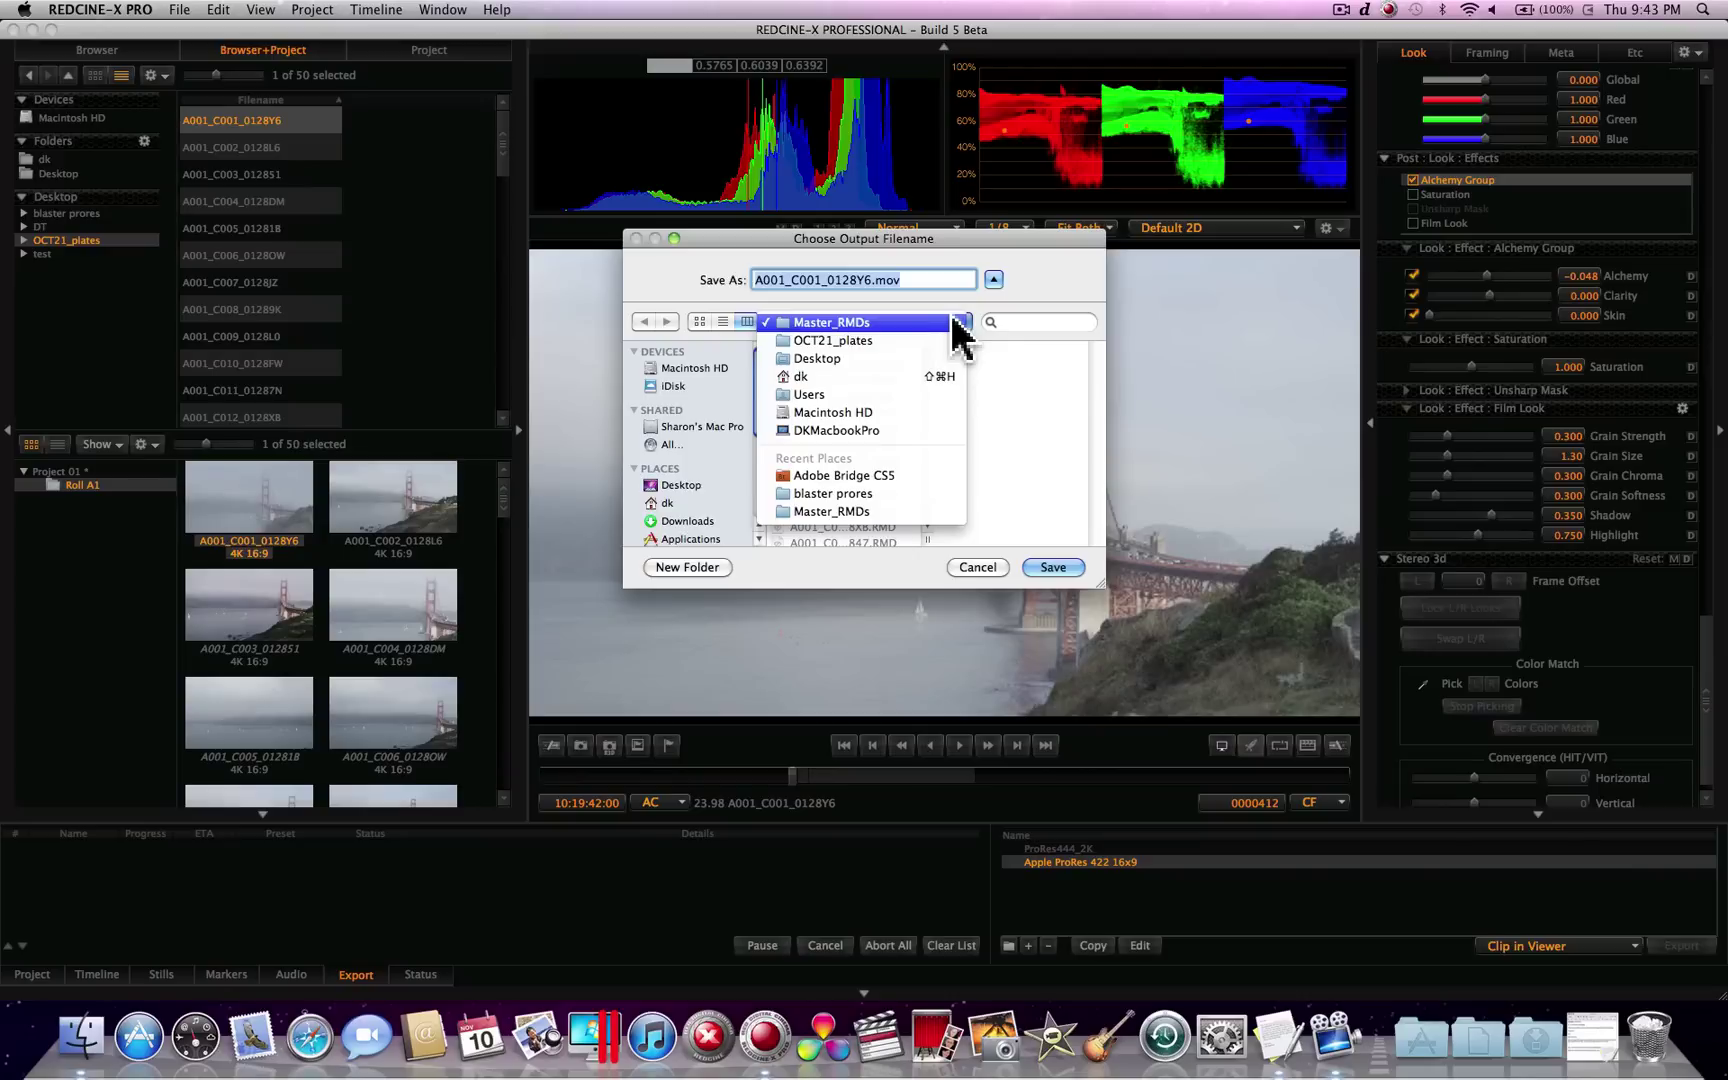
{"action": "left_click", "coordinate": [910, 341]}
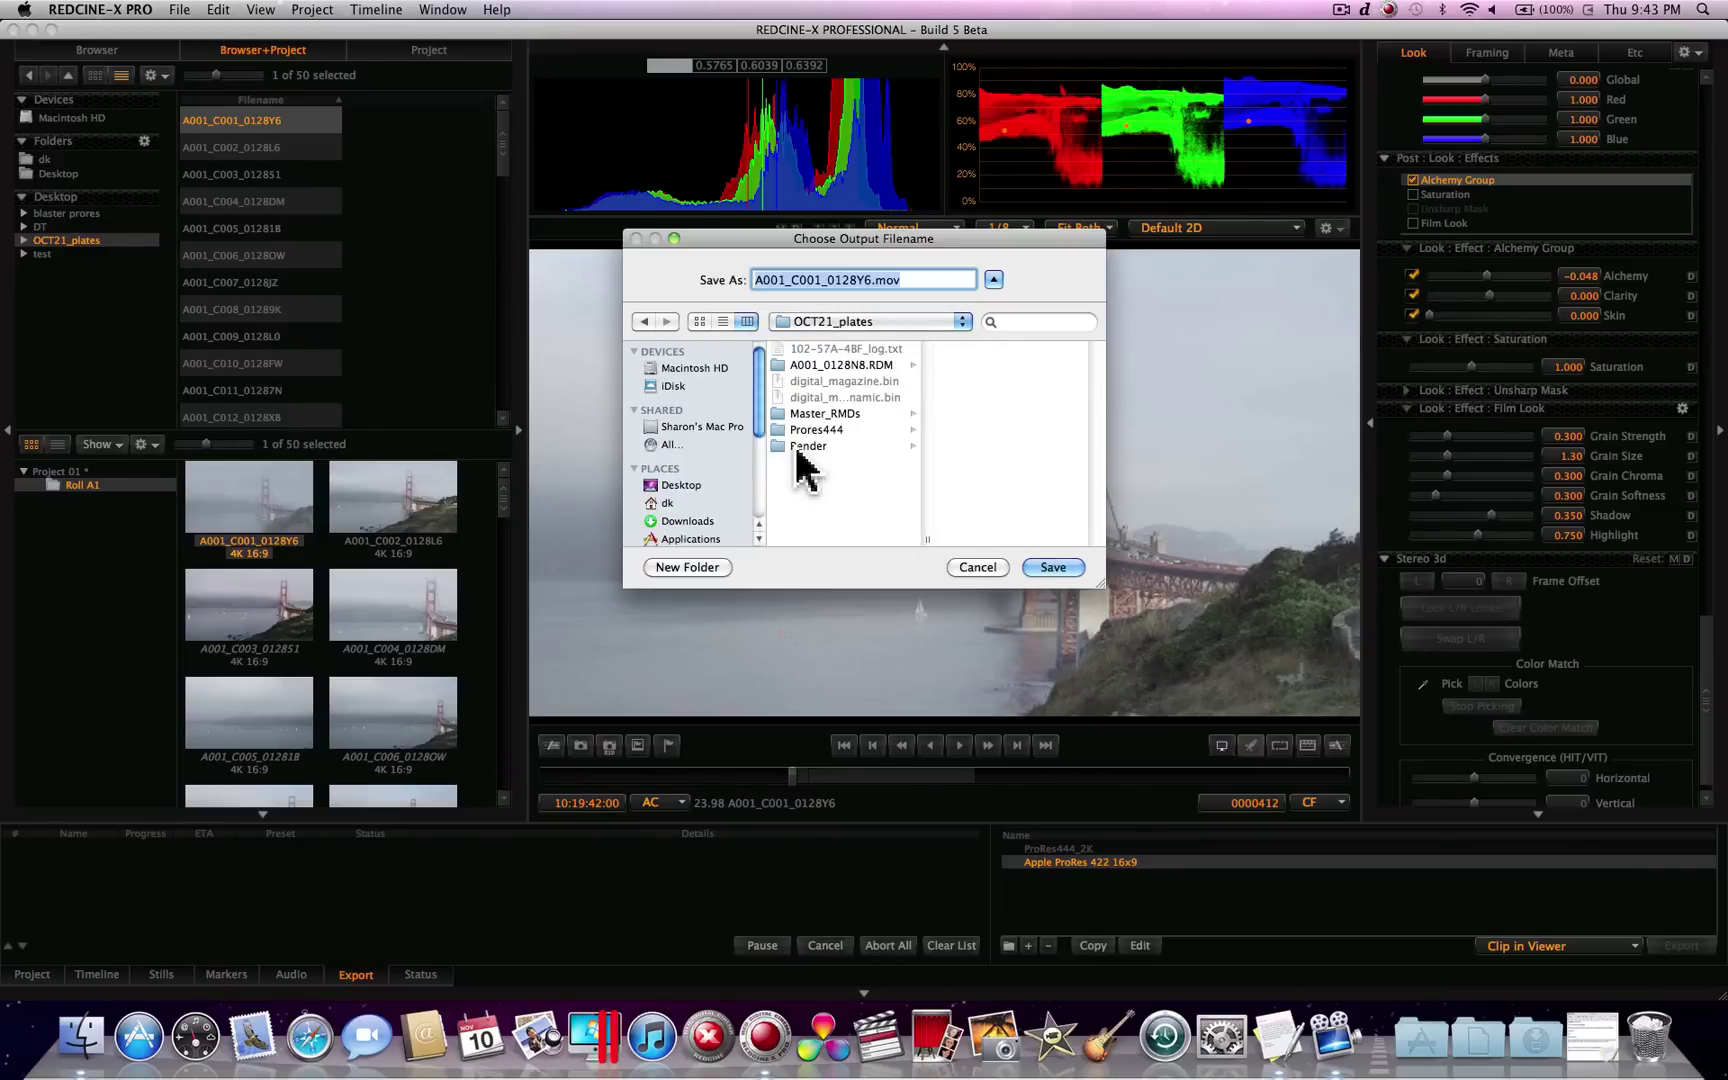
{"action": "left_click", "coordinate": [800, 446]}
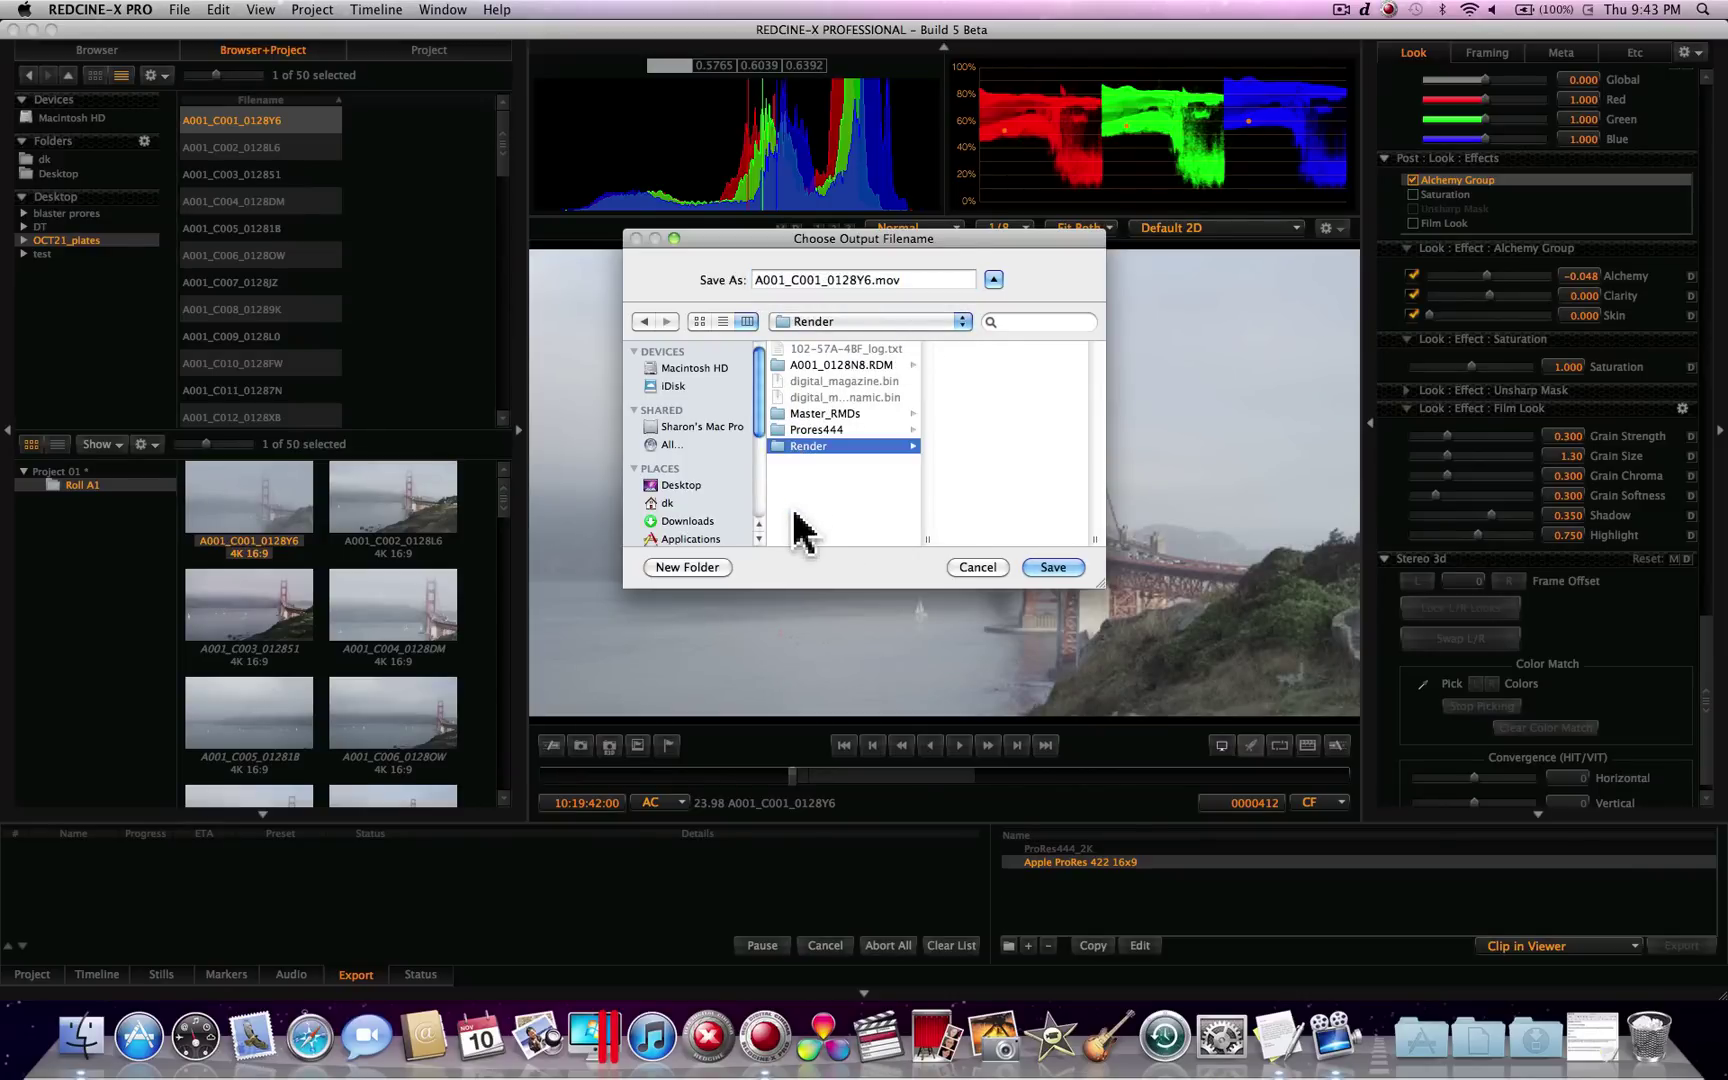
Step: Create a new folder named 'NEW Render' inside Render
{"action": "left_click", "coordinate": [712, 569]}
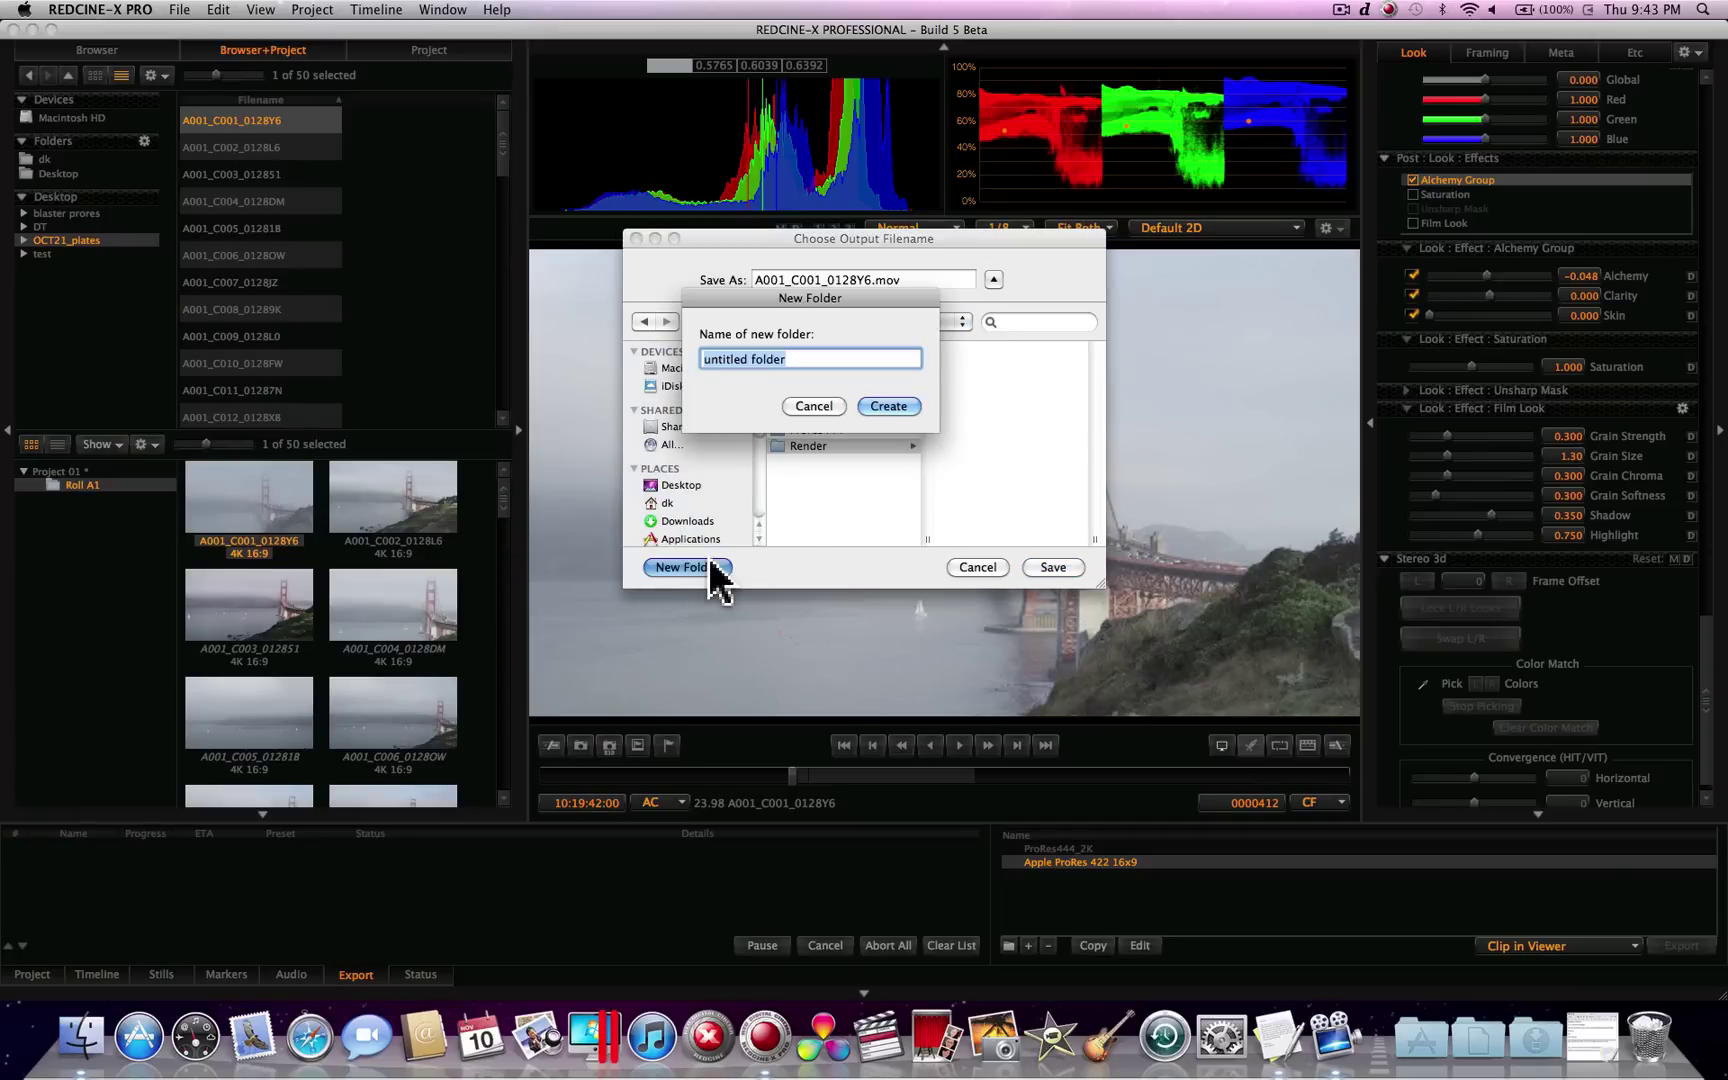
{"action": "key", "text": "BackSpace"}
{"action": "type", "text": "NEW "}
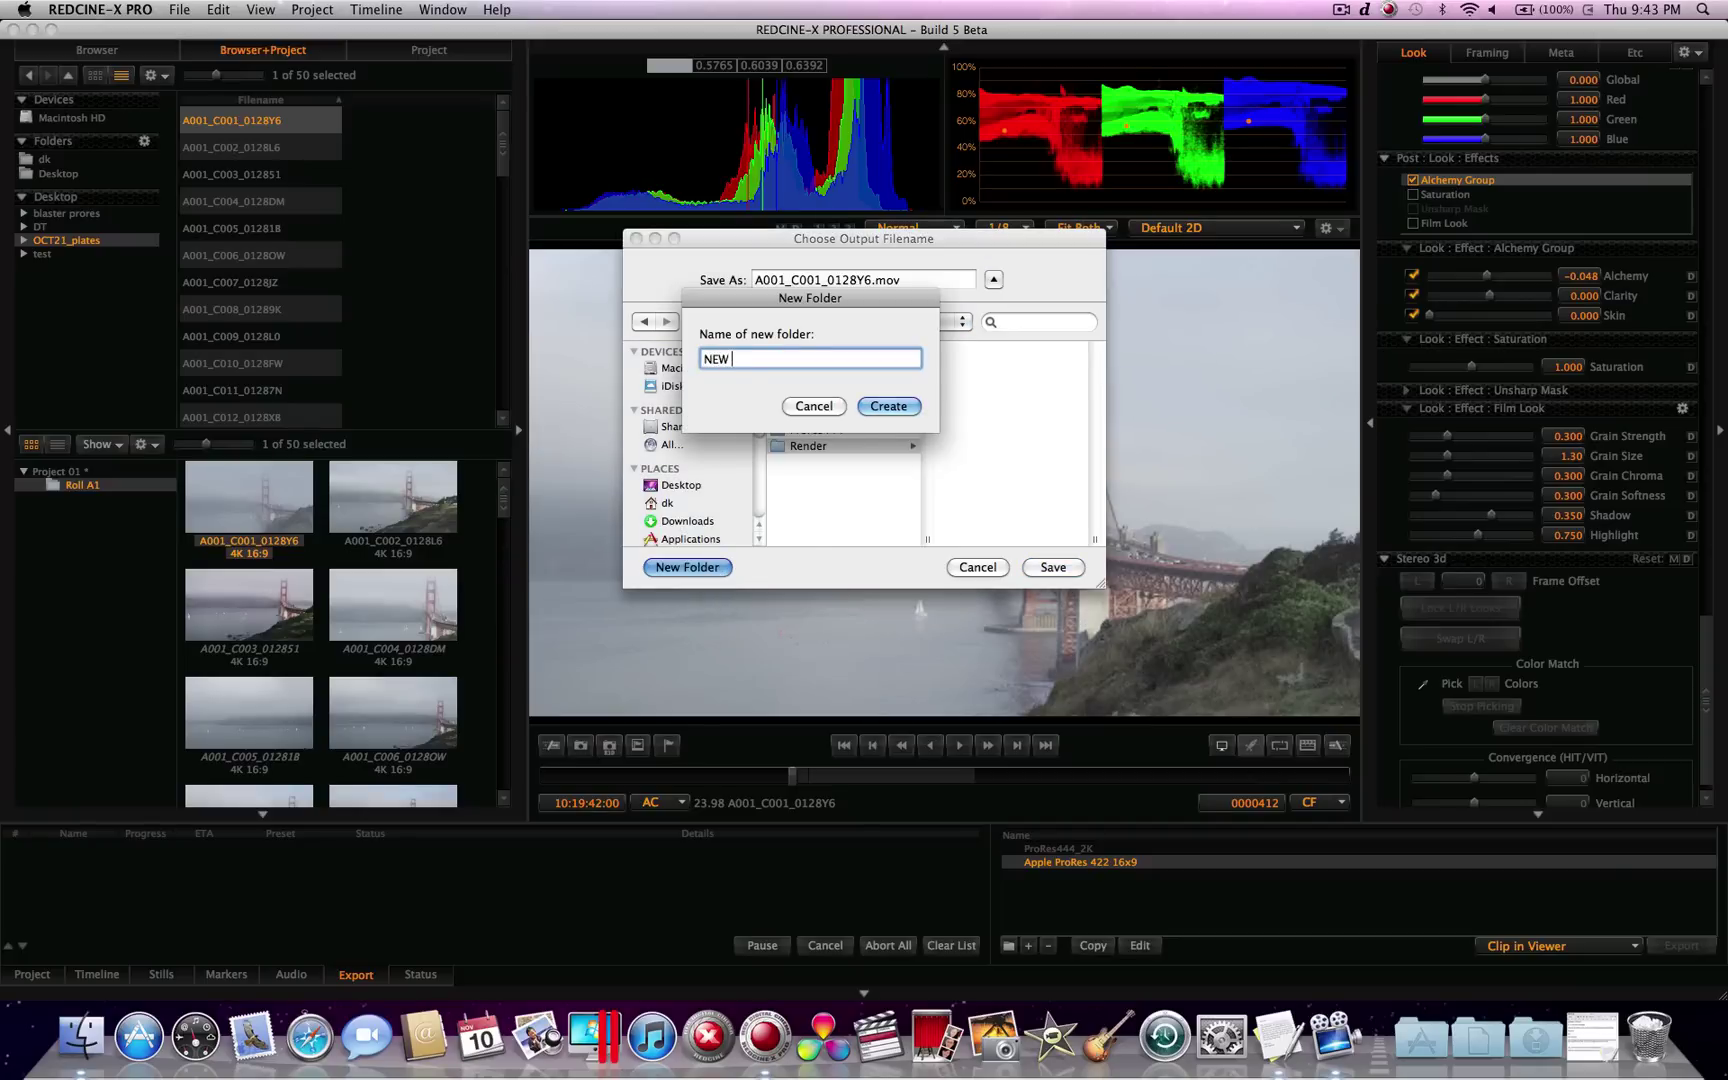
{"action": "type", "text": "REN"}
{"action": "key", "text": "BackSpace"}
{"action": "key", "text": "BackSpace"}
{"action": "type", "text": "ender"}
{"action": "left_click", "coordinate": [880, 418]}
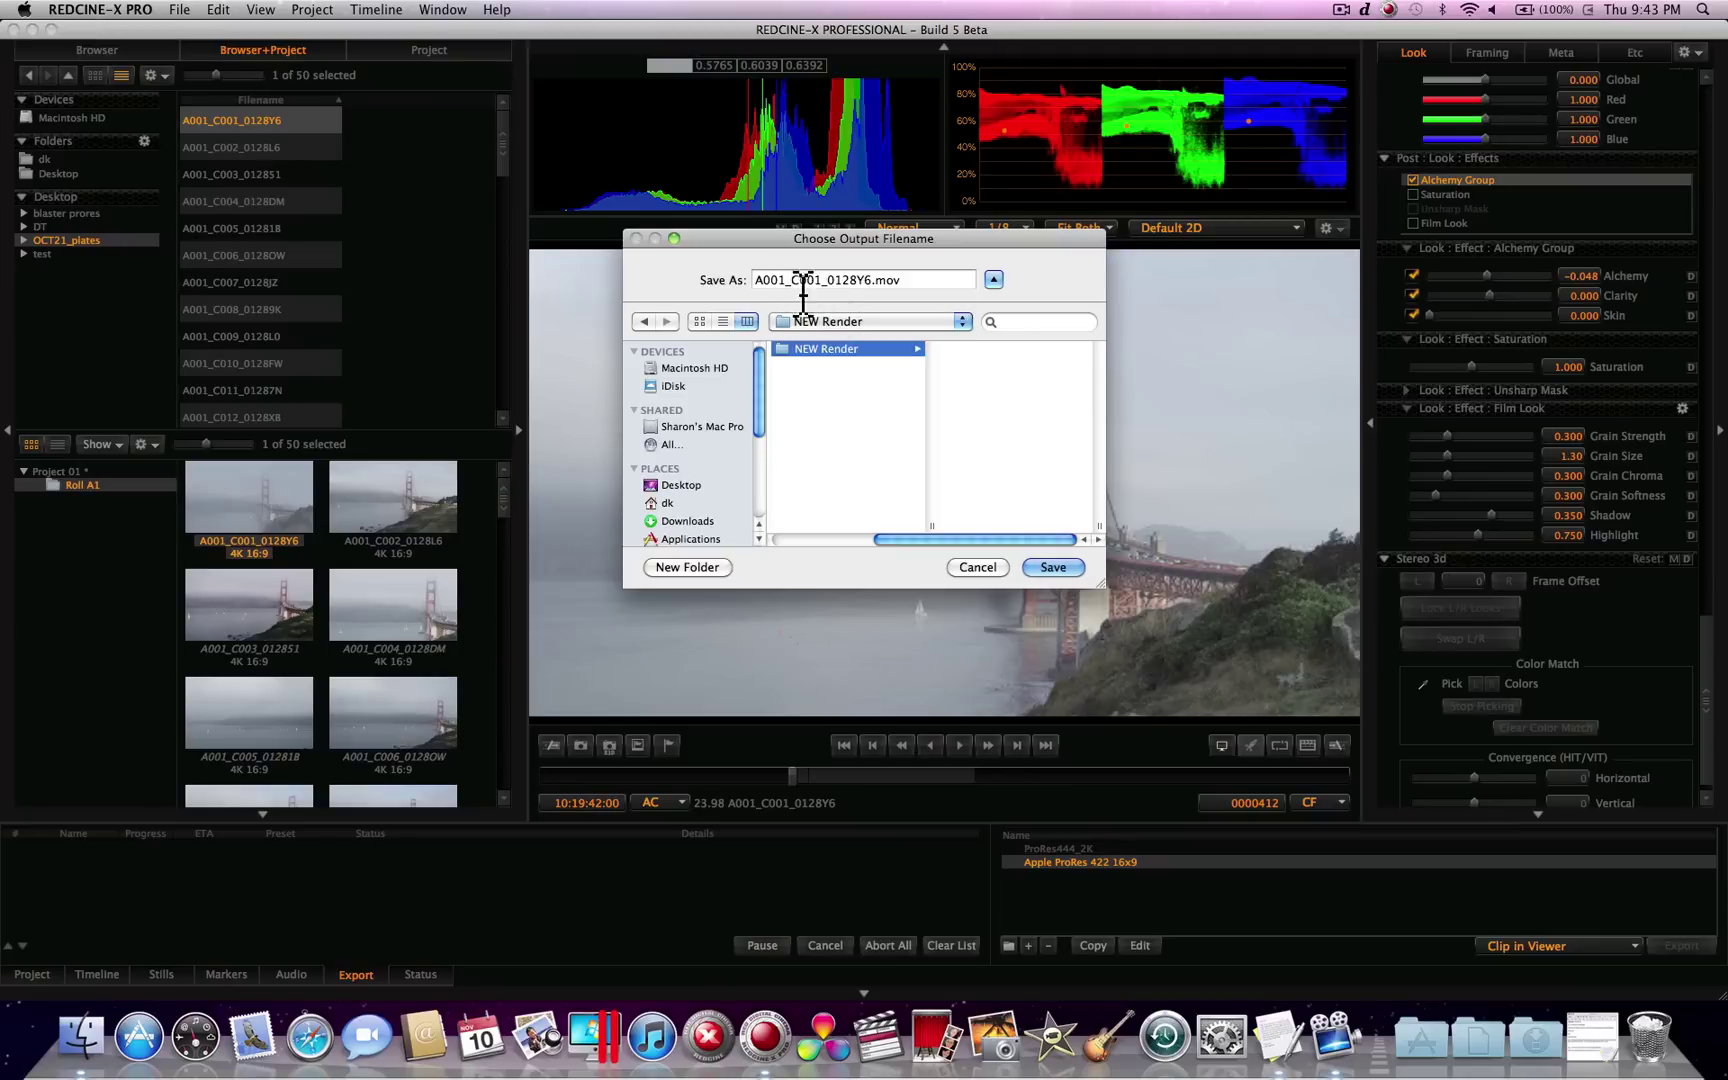
Step: Save A001_C001_0128Y6.mov into the NEW Render folder to queue the export
{"action": "left_click", "coordinate": [1053, 570]}
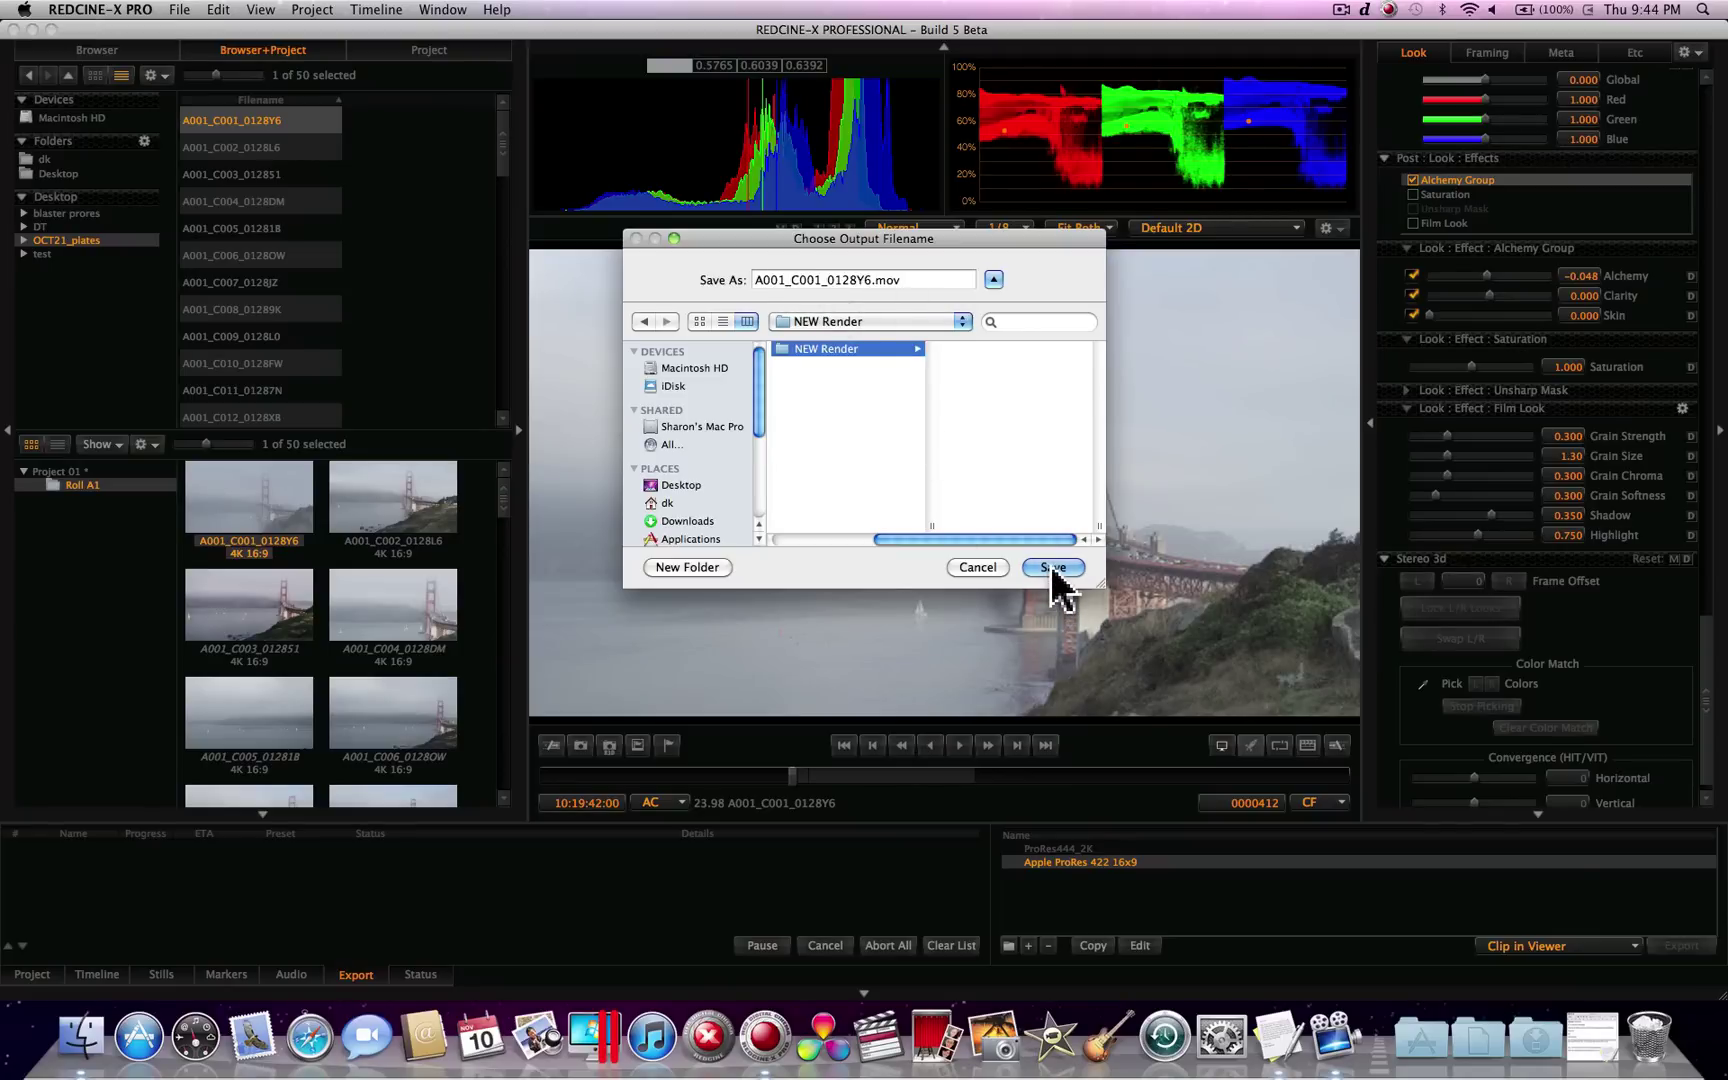